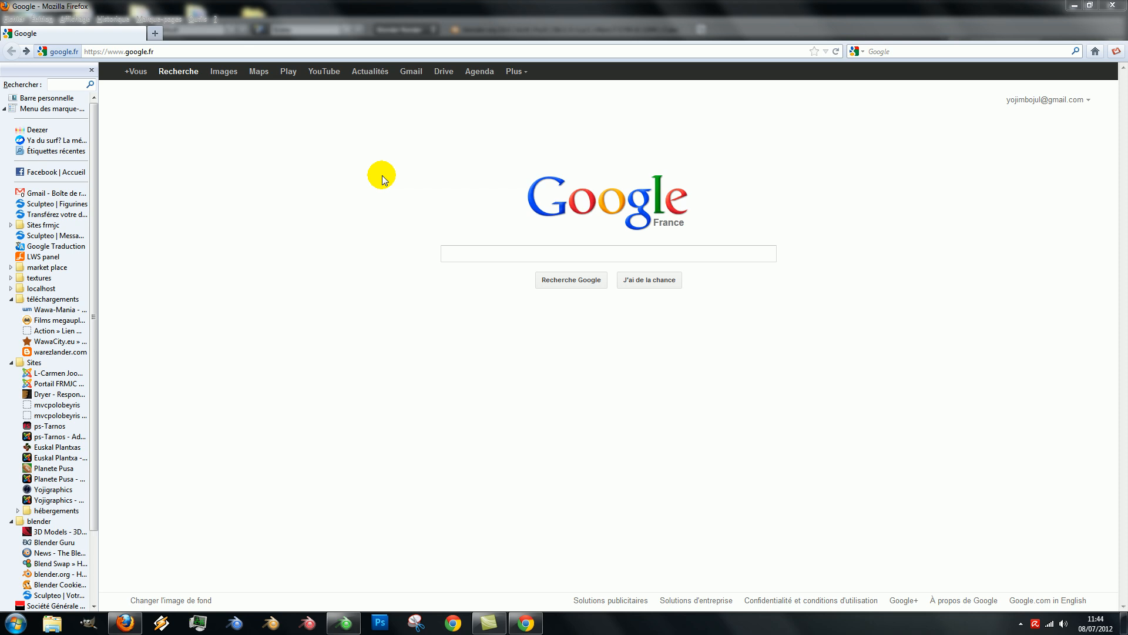
Search Google for "hair lab blender" and open the Hair Lab page on the Blender Wiki
left_click(474, 248)
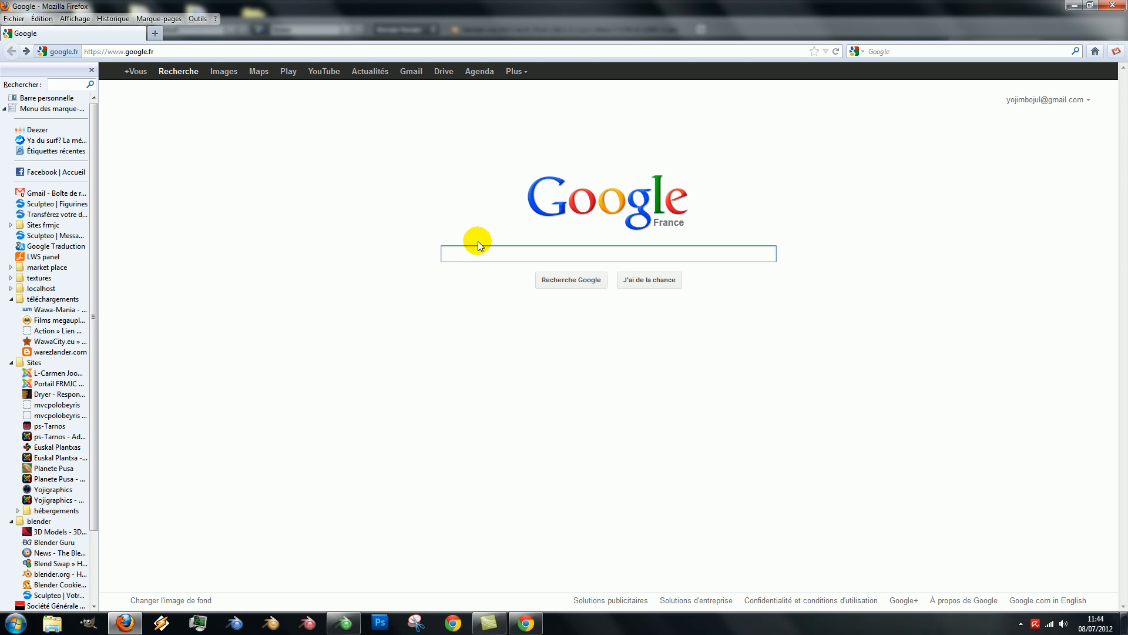
type("hair")
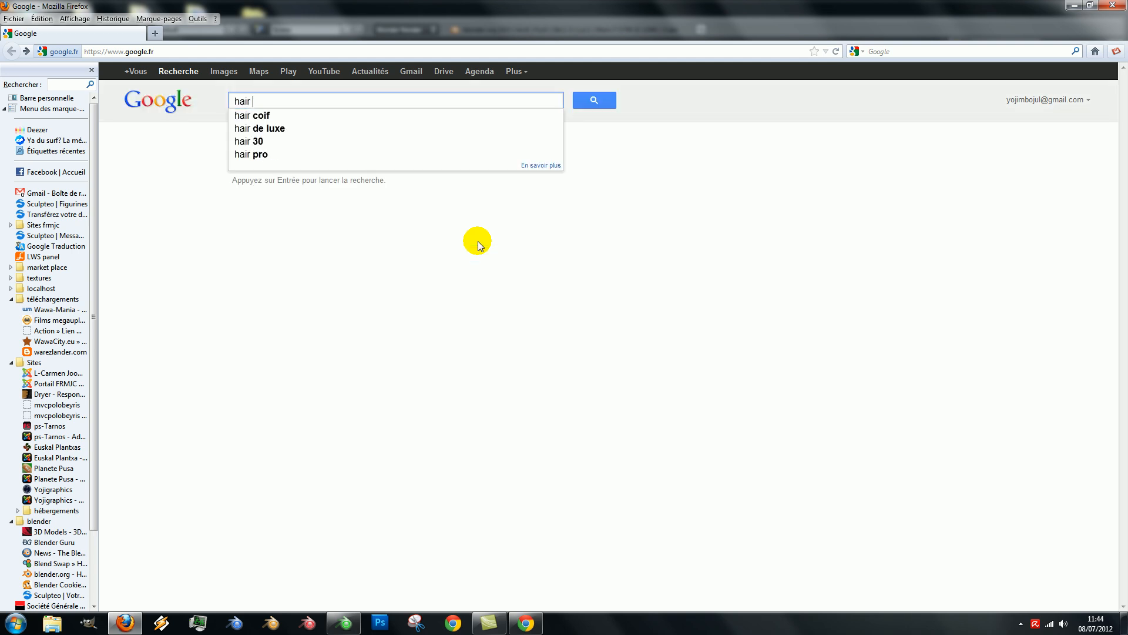
type(" lab")
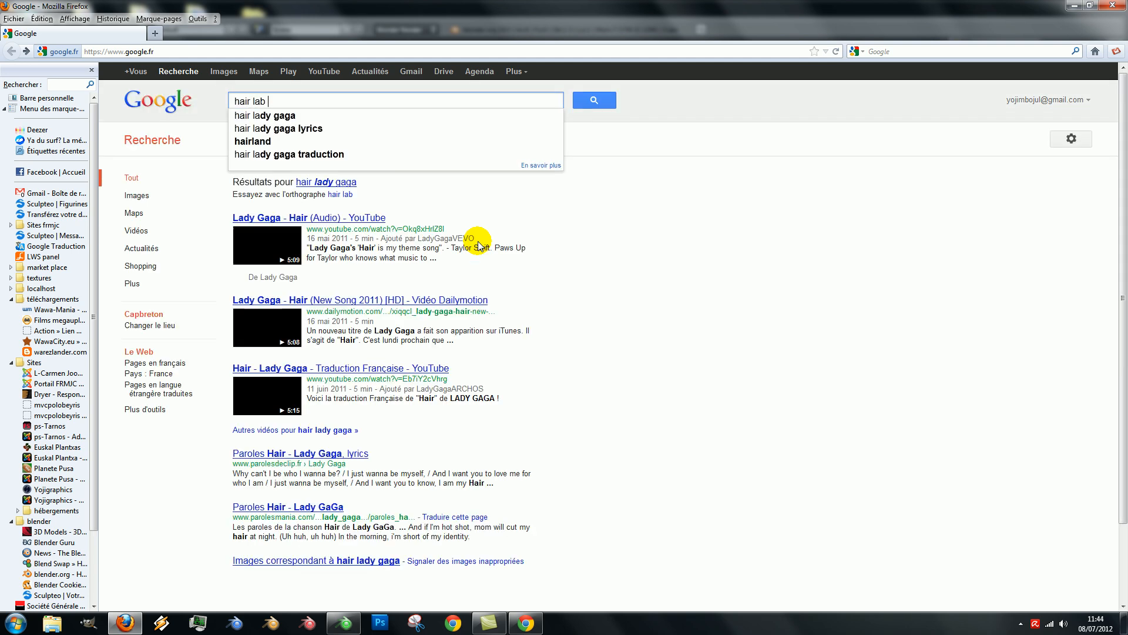
type(" blender")
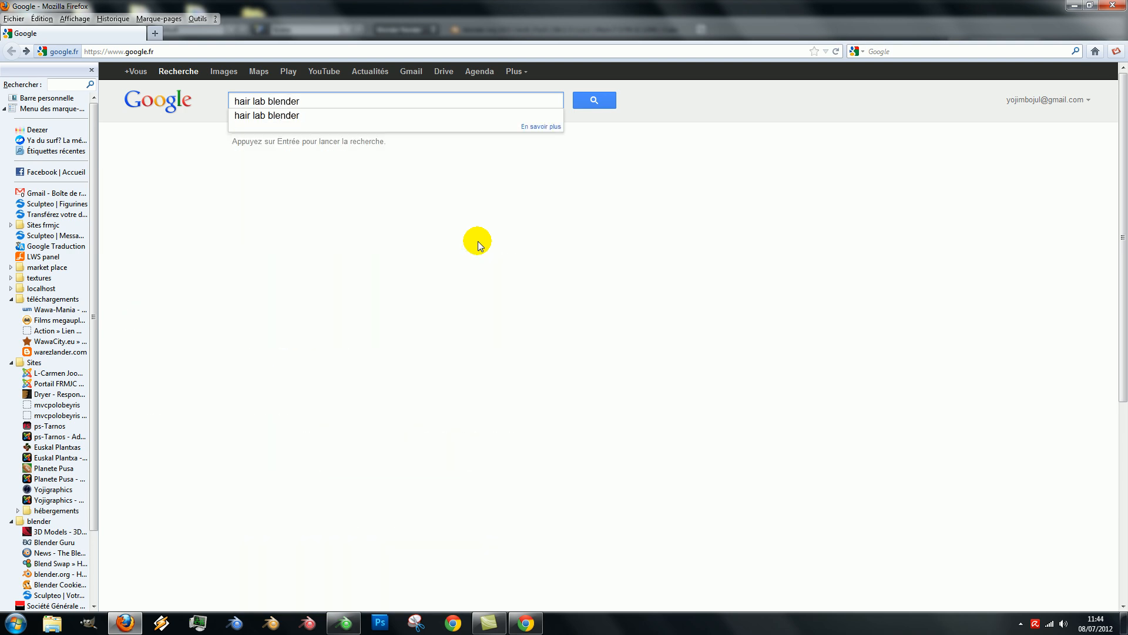
key("Return")
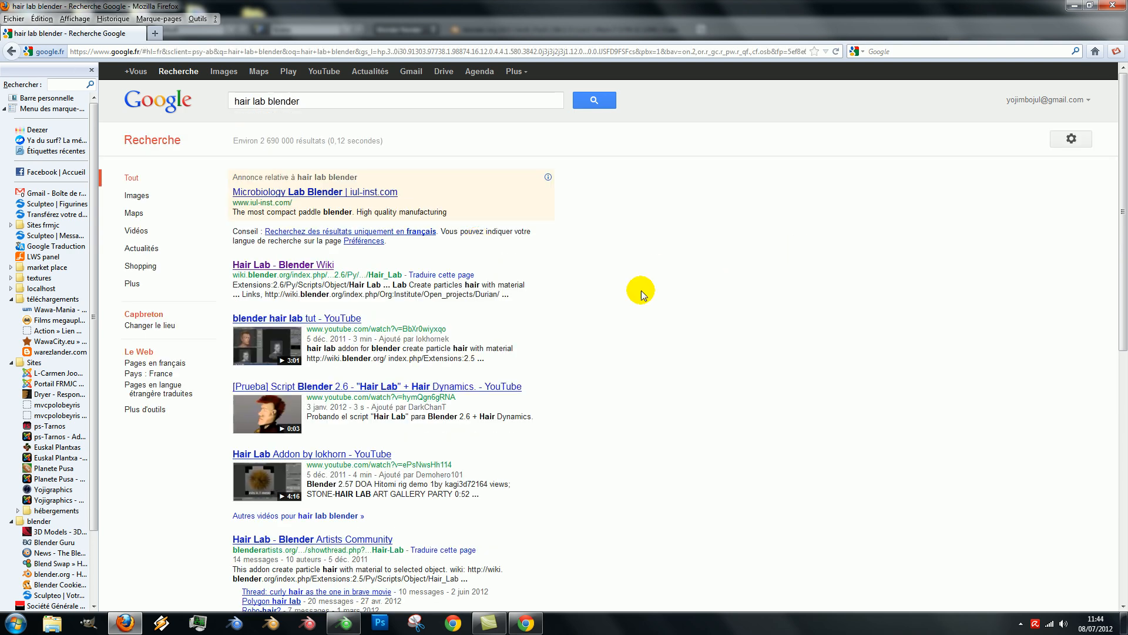
left_click(288, 265)
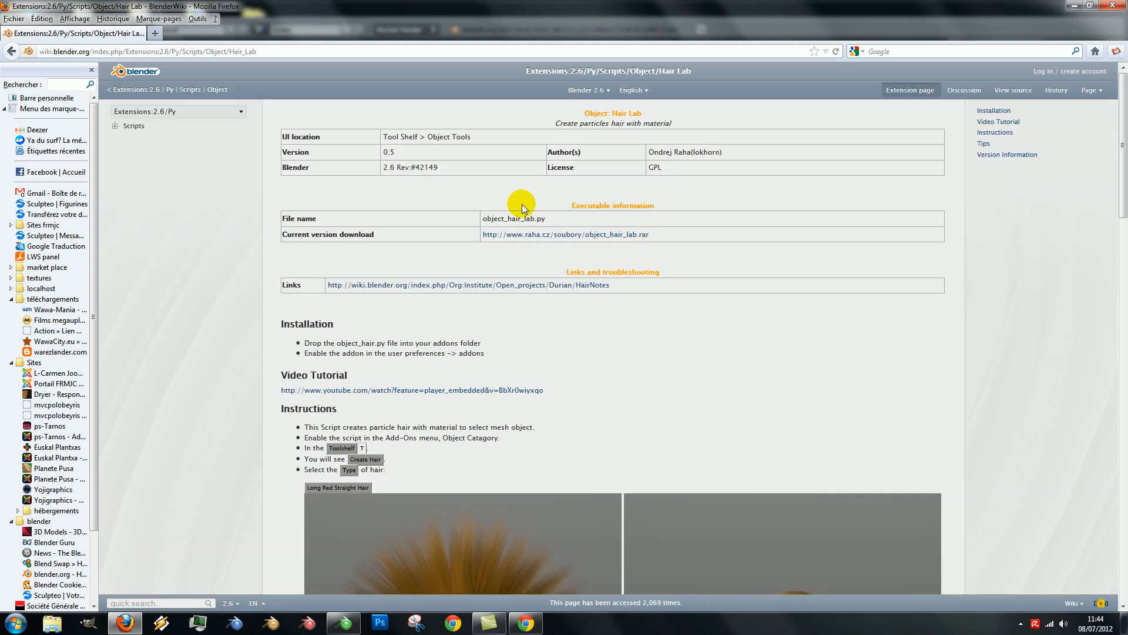
Download object_hair_lab.rar from the wiki page and open it with 7-Zip File Manager
left_click(531, 236)
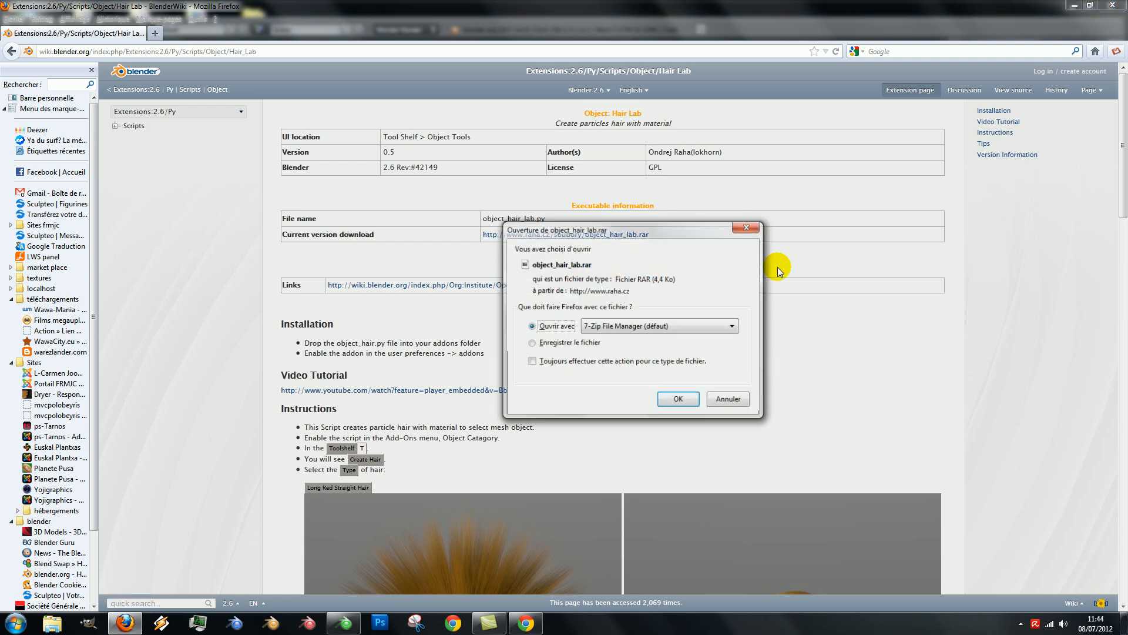
left_click(676, 397)
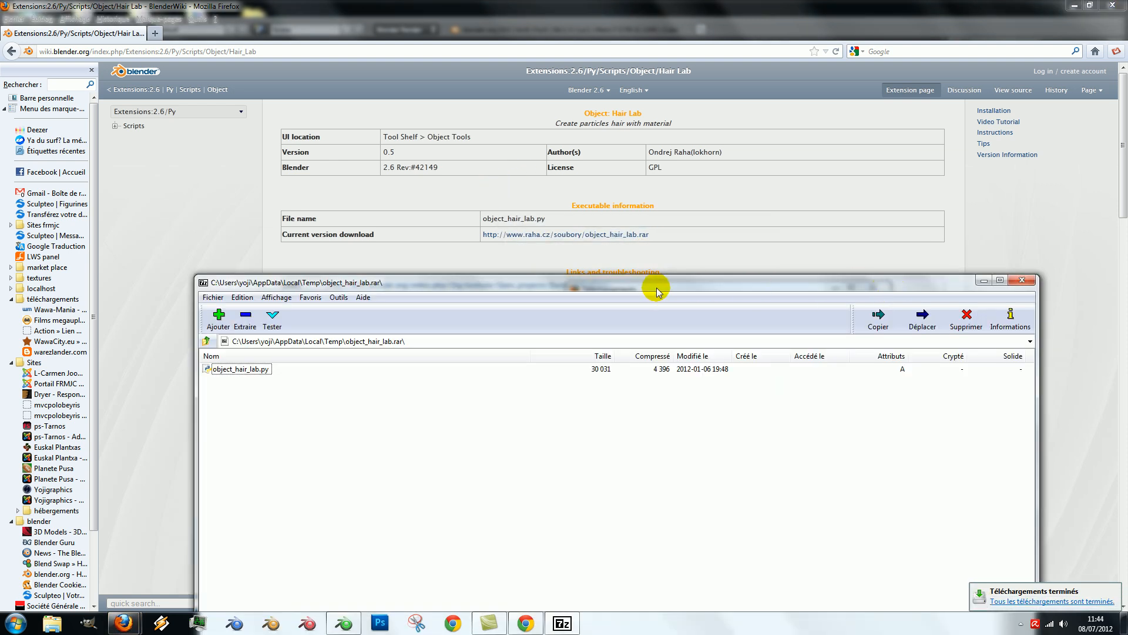
left_click_drag(657, 288, 661, 206)
Extract object_hair_lab.py from the archive to the Desktop folder, replacing the existing copy
left_click(245, 287)
left_click(250, 238)
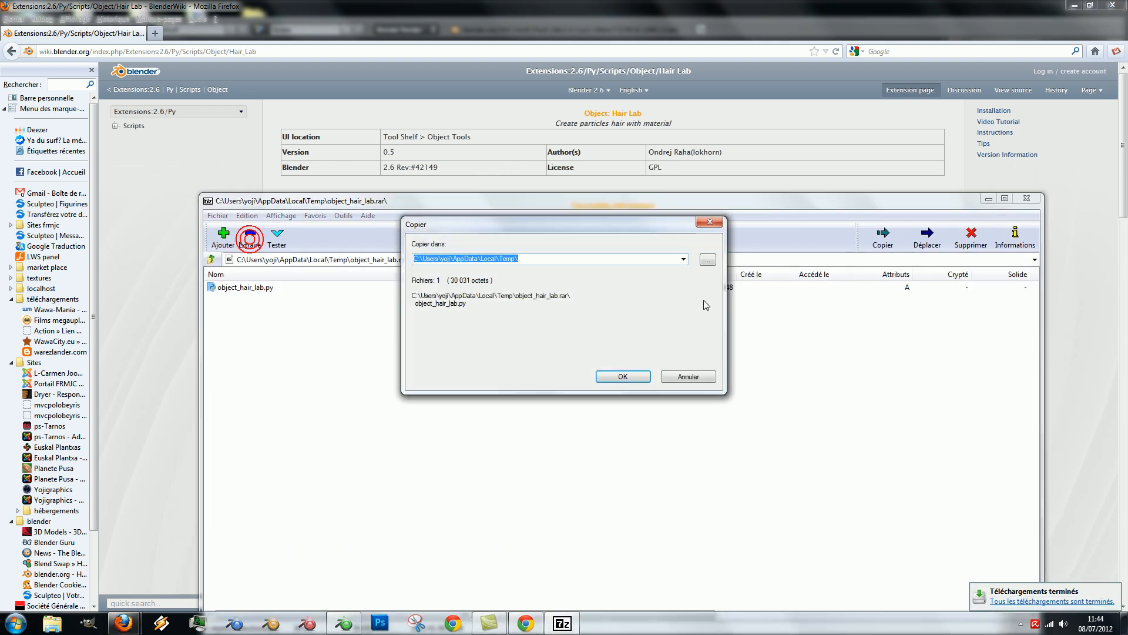
left_click(684, 260)
left_click(614, 268)
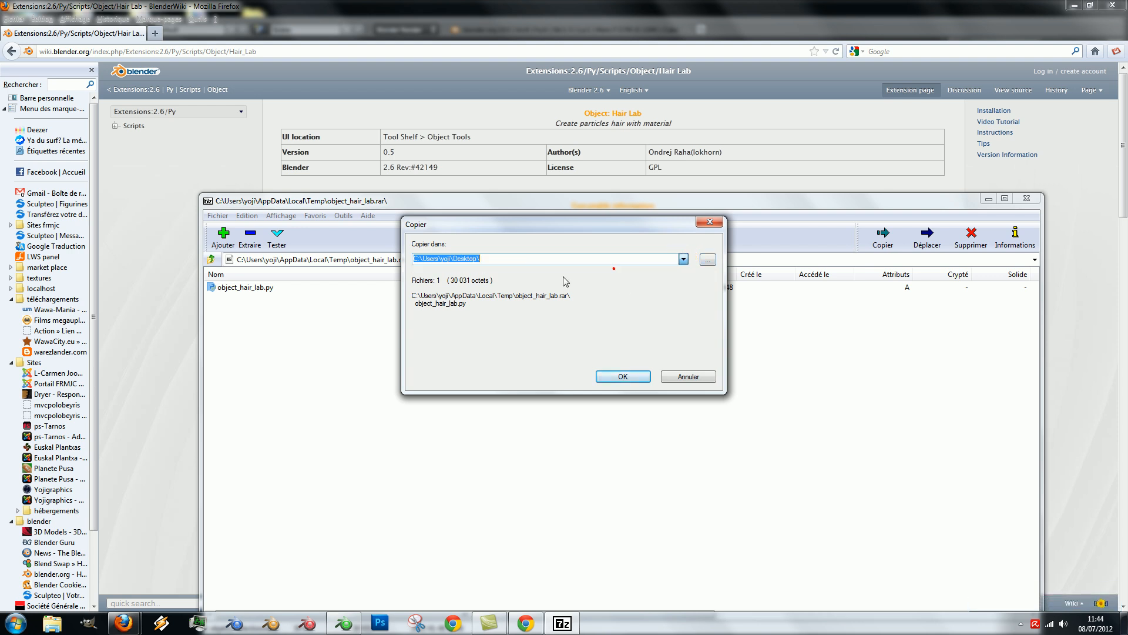
left_click(623, 377)
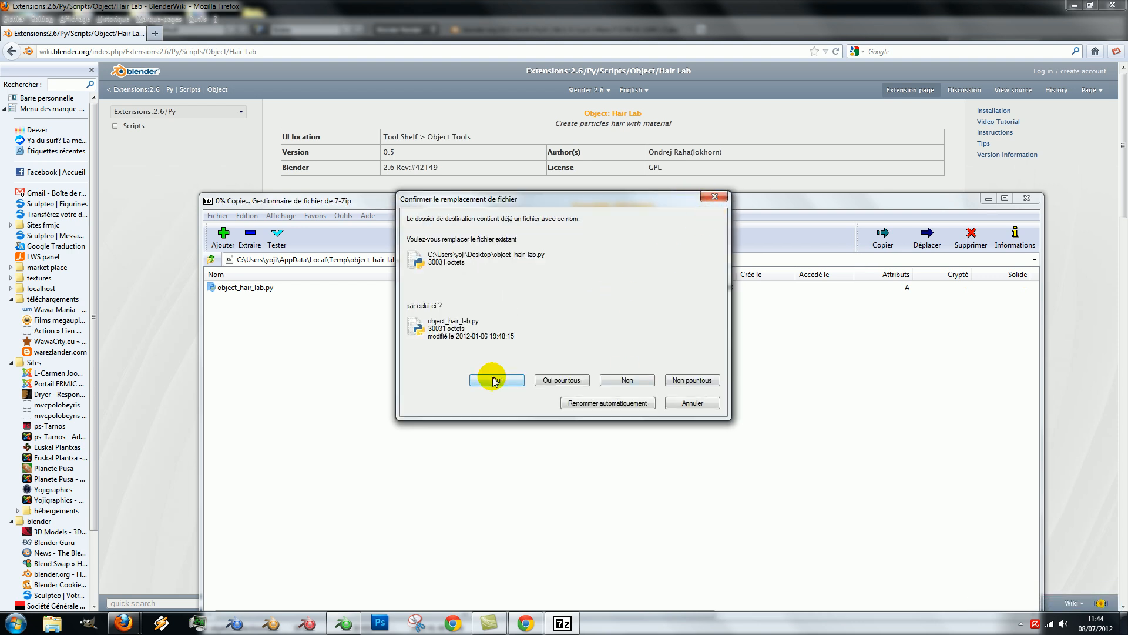
left_click(562, 380)
Close the archive and downloads windows and minimize the browser to reach the desktop
left_click(1026, 198)
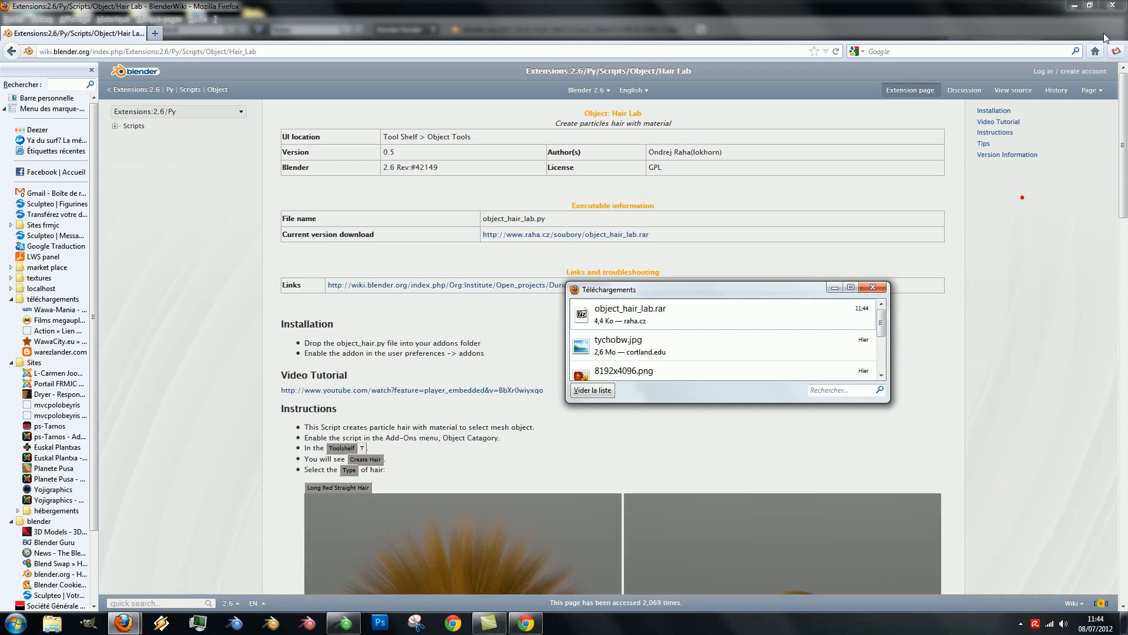
left_click(872, 287)
left_click(1080, 7)
left_click(1078, 9)
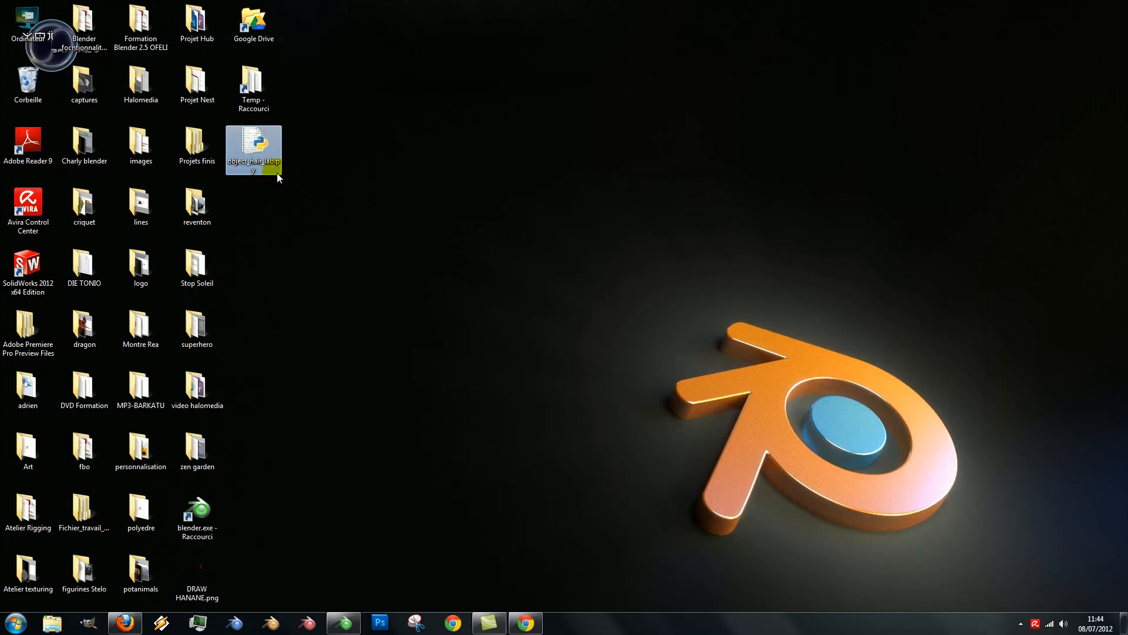
Switch to Blender and open the add-ons section of the user preferences
left_click(344, 623)
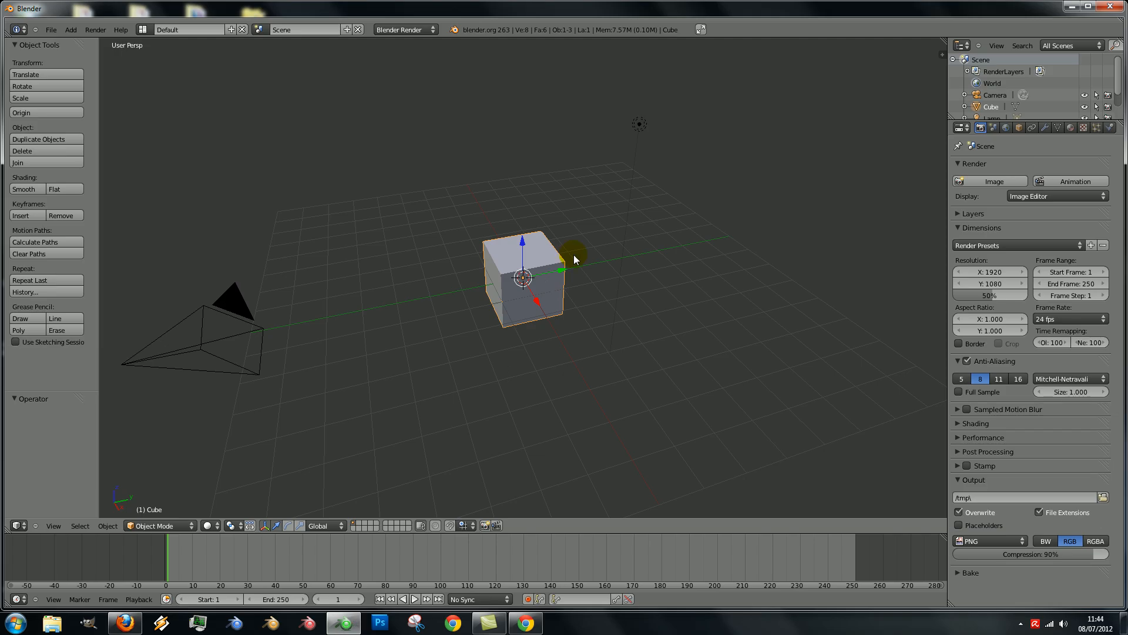
scroll(620, 245, "down", 4)
scroll(600, 252, "up", 5)
middle_click_drag(580, 259, 551, 269)
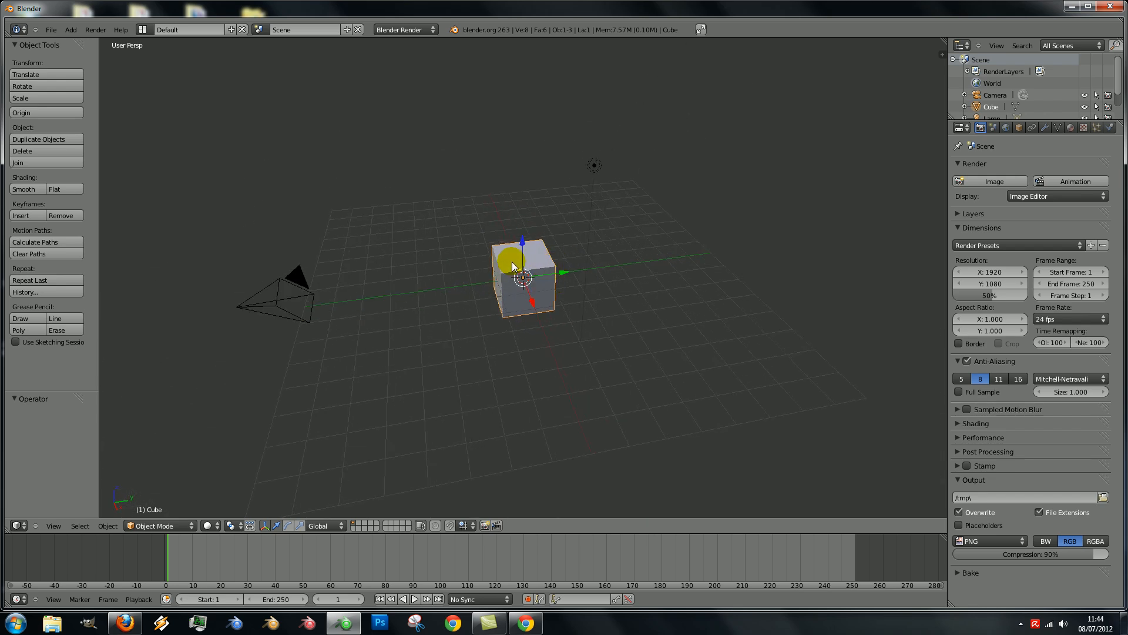
key("ctrl+n")
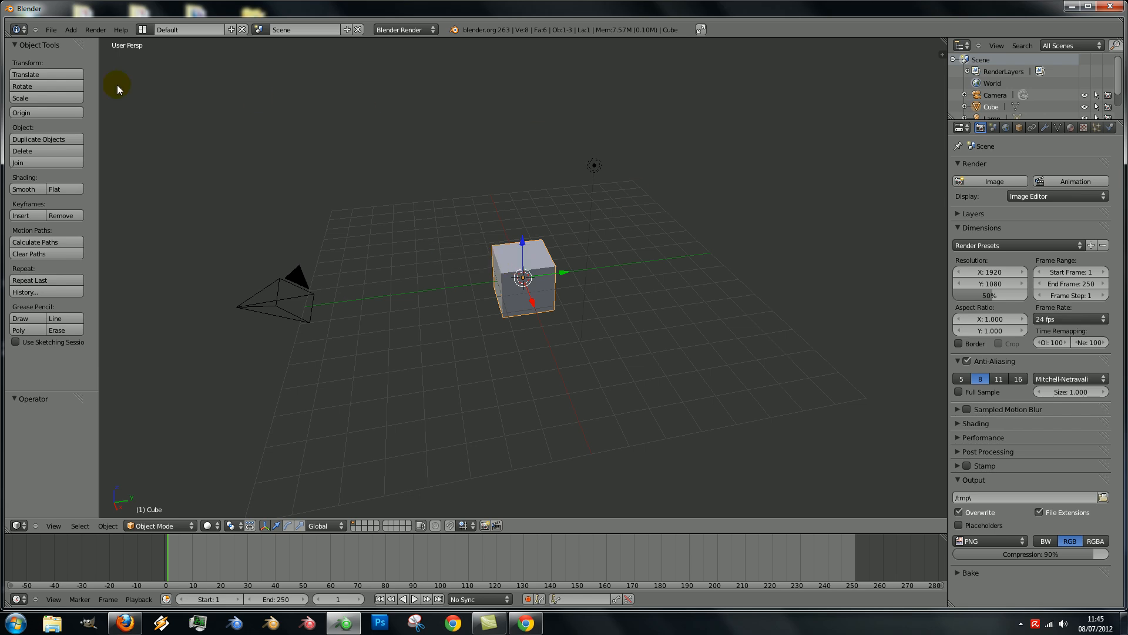
left_click(52, 29)
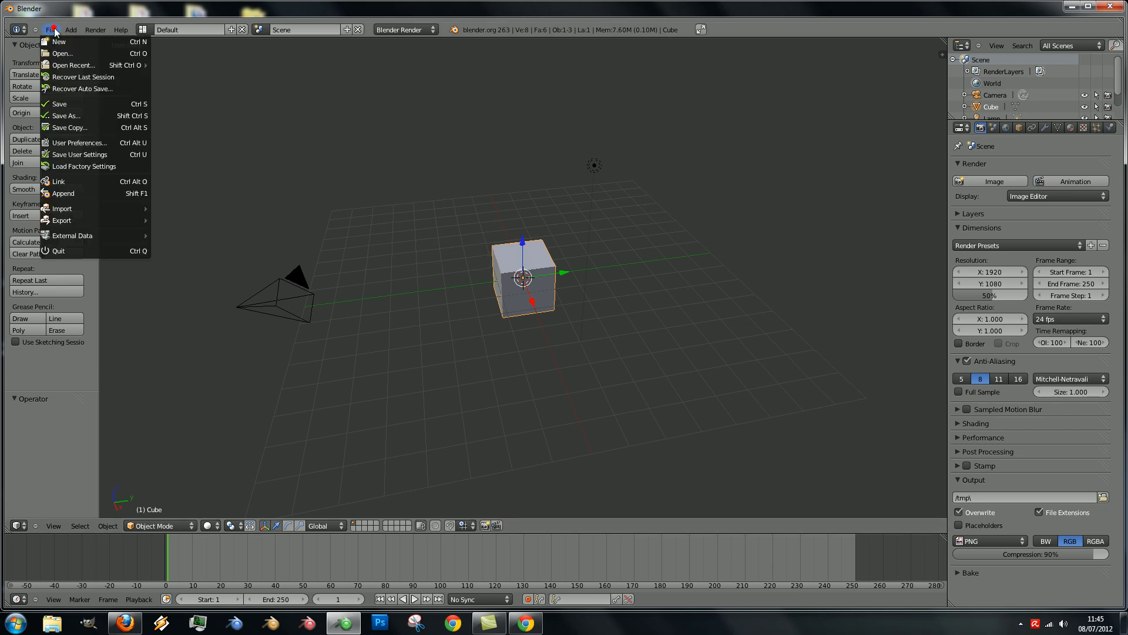
left_click(87, 143)
left_click_drag(326, 11, 607, 23)
left_click(514, 40)
left_click(335, 60)
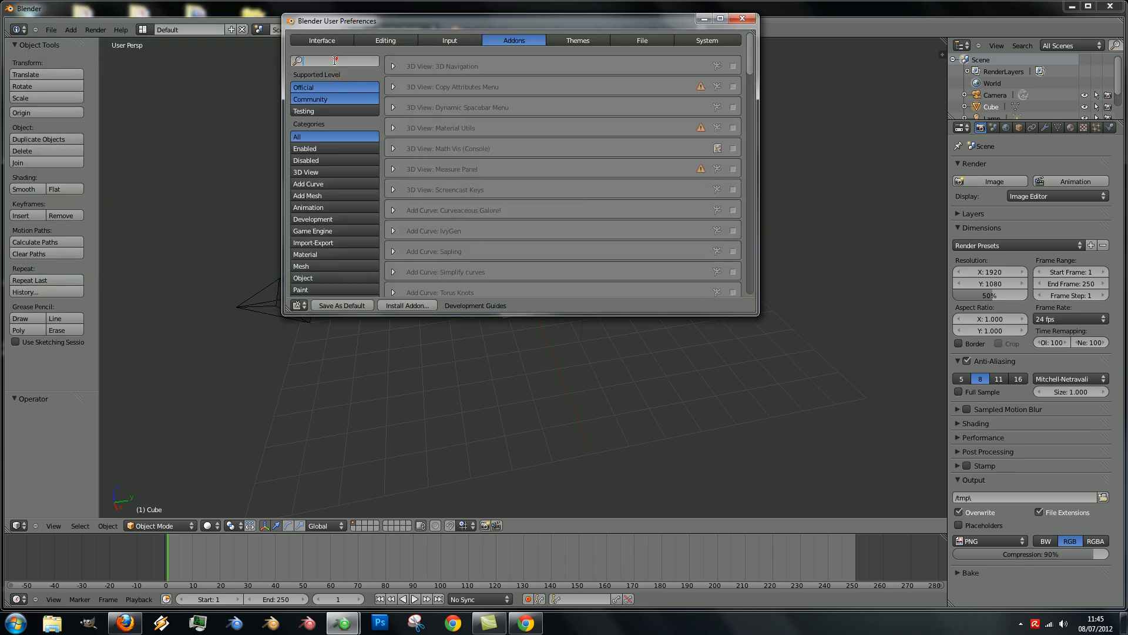
Install the add-on file object_hair_lab.py from the Desktop folder
left_click(411, 305)
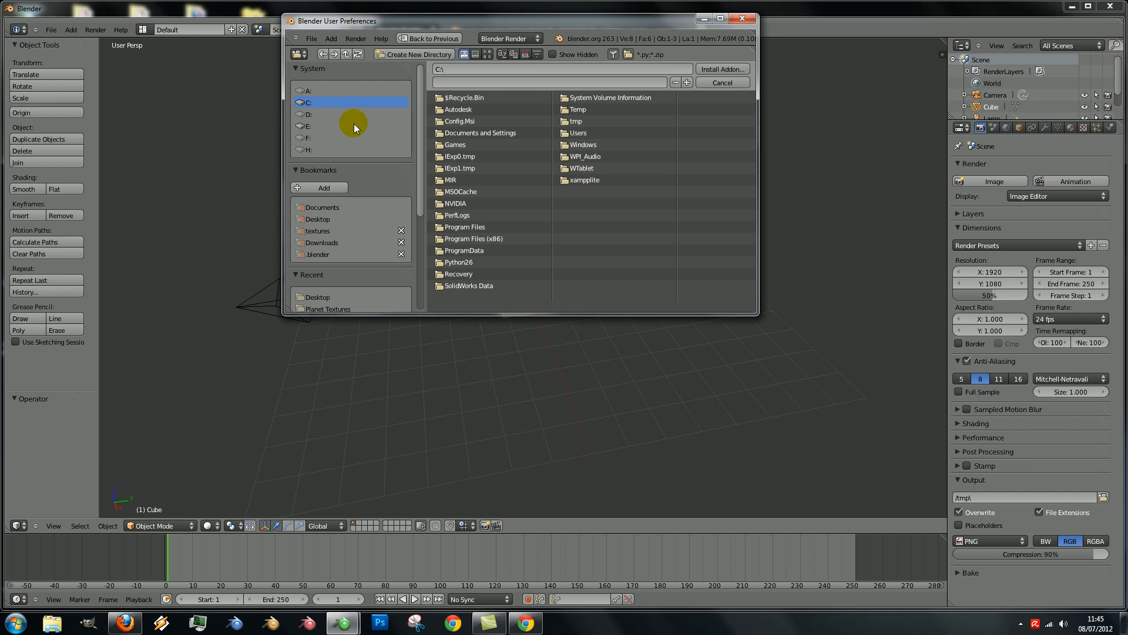
left_click(327, 221)
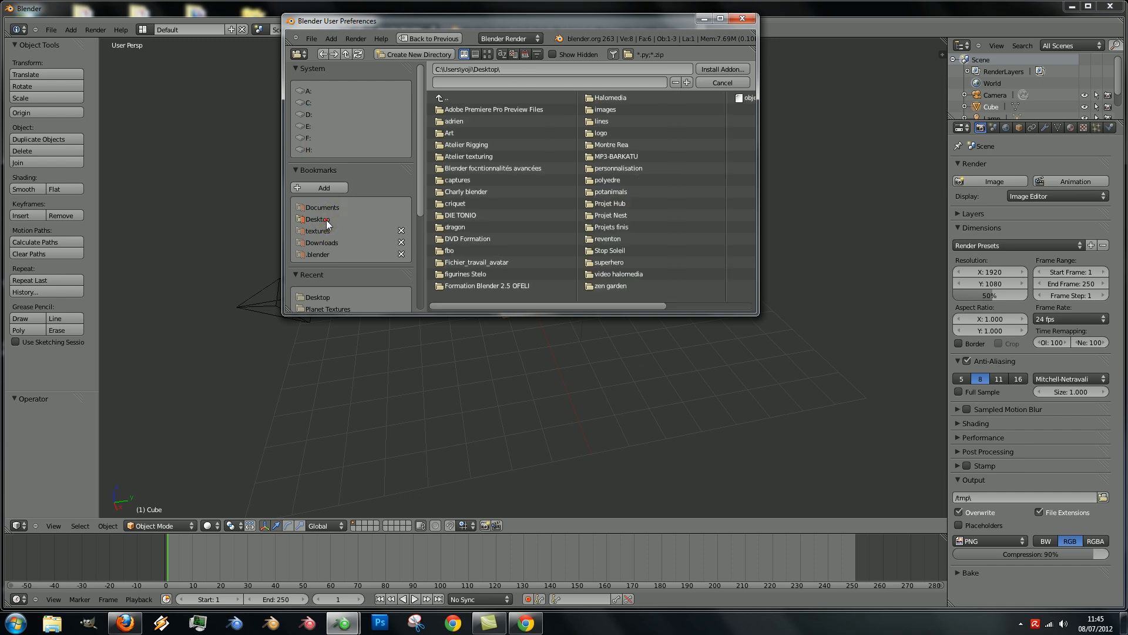
left_click_drag(574, 306, 655, 299)
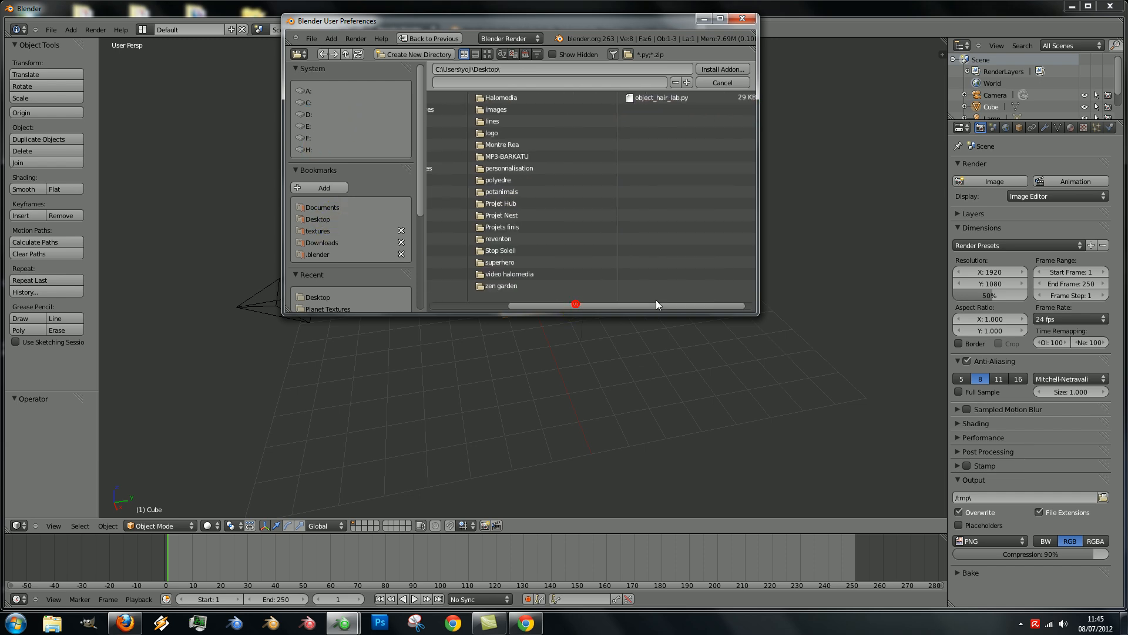
left_click(659, 98)
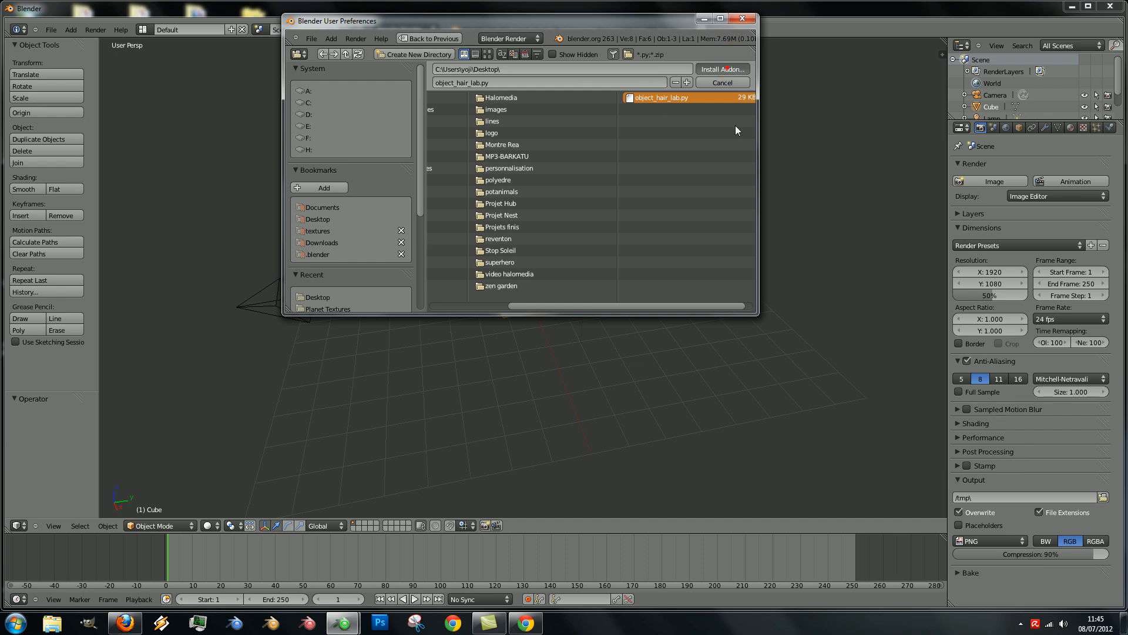
Filter the add-ons by "hair", enable Object: Hair Lab, and close the preferences
left_click(329, 61)
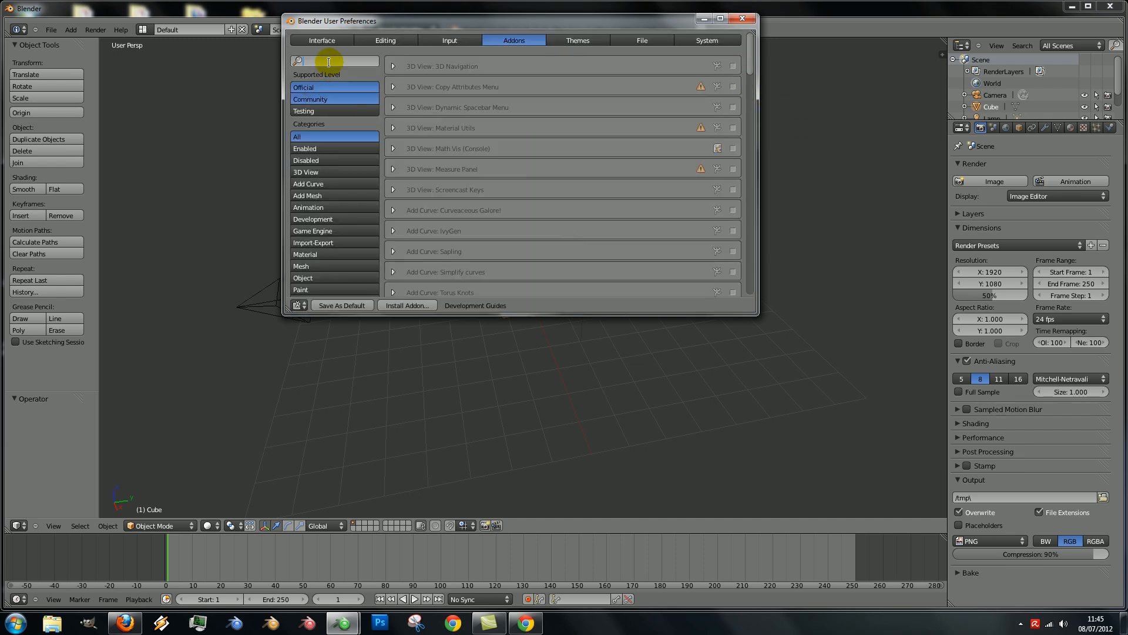
type("hair")
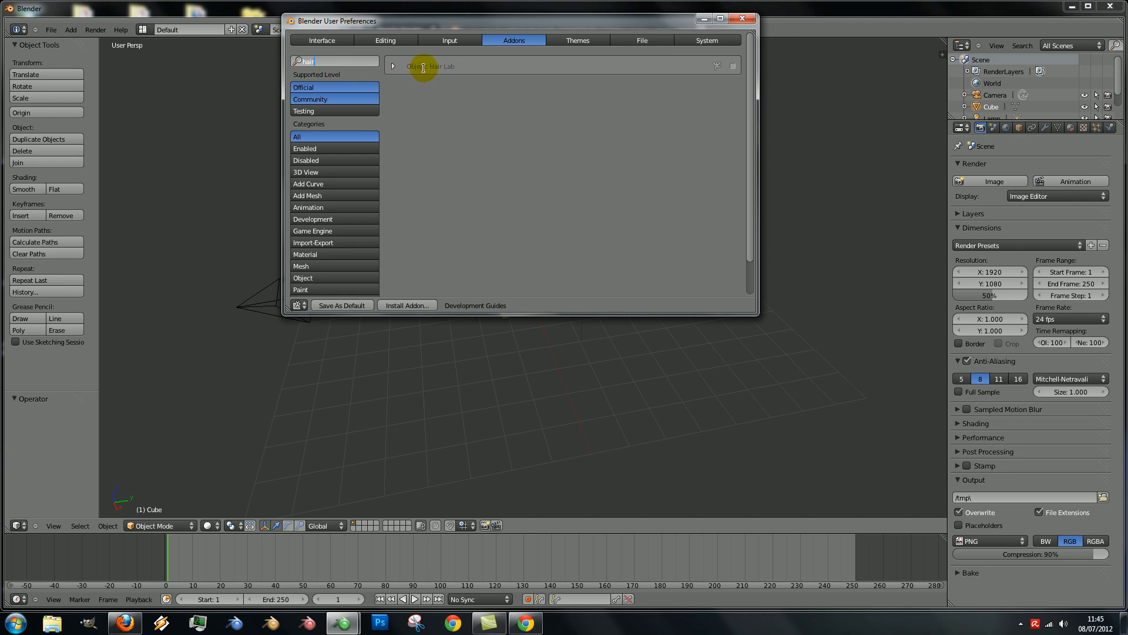
left_click(733, 66)
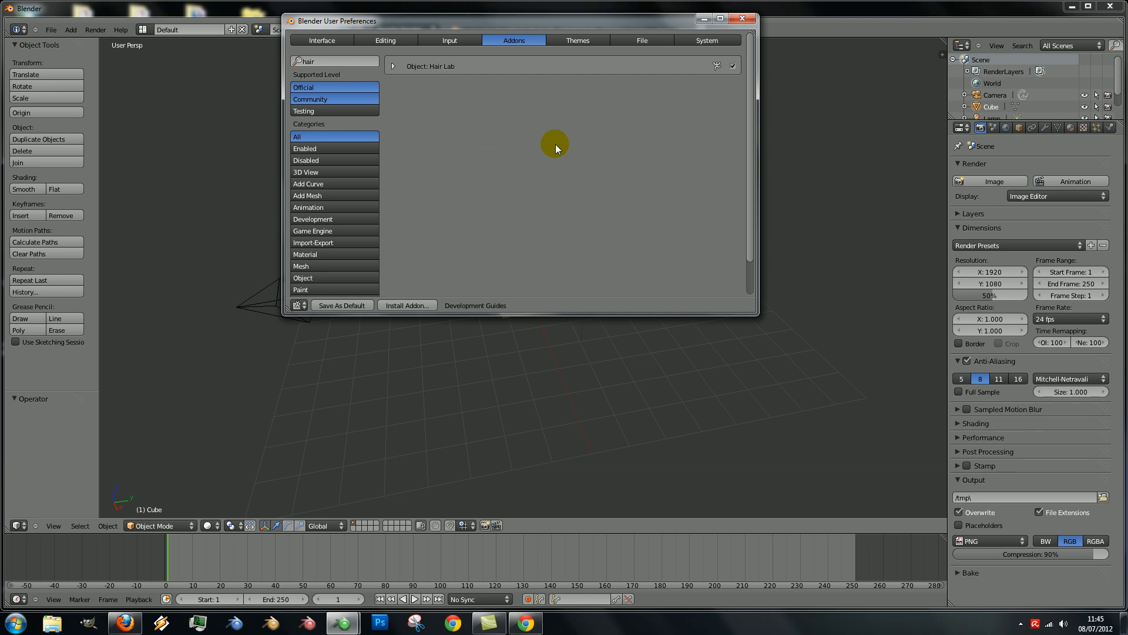
left_click(743, 19)
Examine the Hair Preset options that the add-on provides for the selected cube
middle_click_drag(551, 307, 566, 271)
scroll(564, 270, "up", 3)
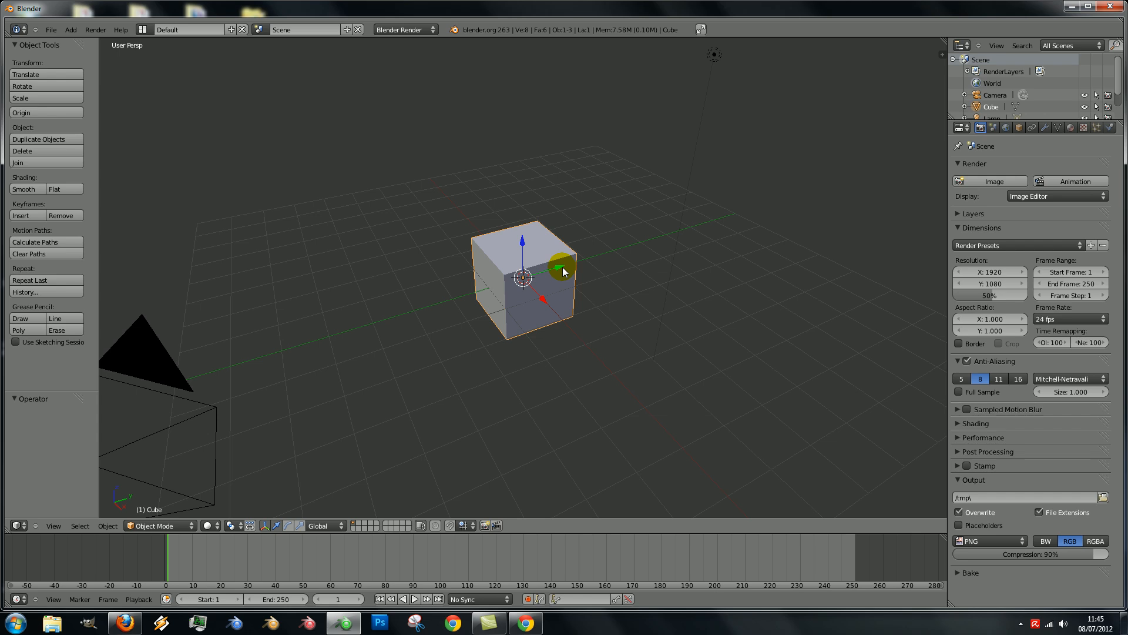
scroll(76, 287, "down", 1)
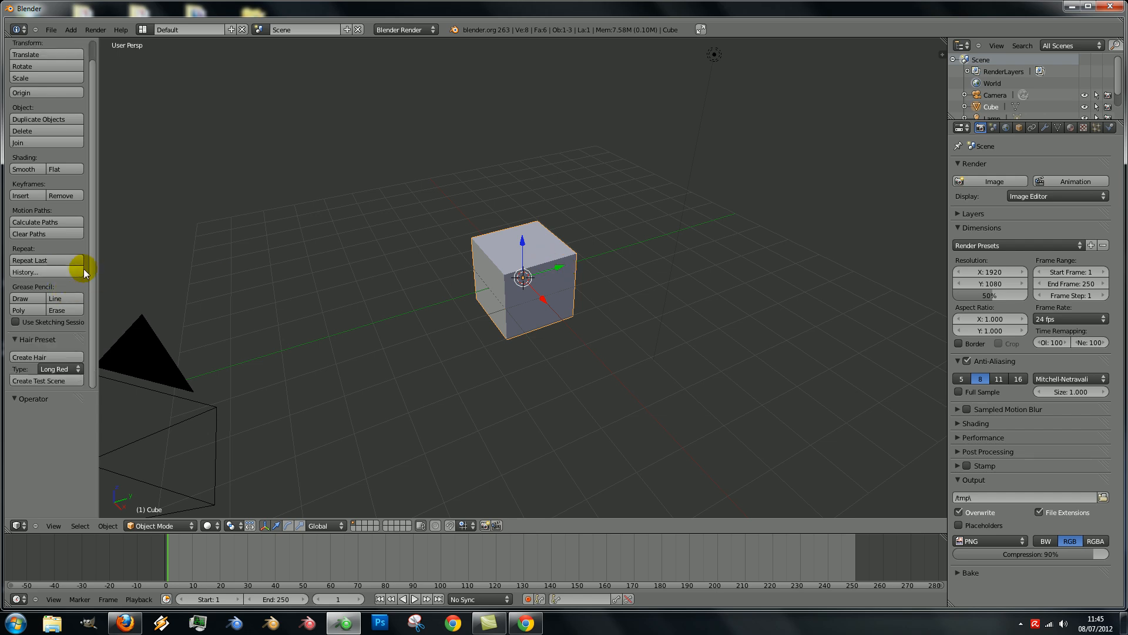
scroll(83, 270, "up", 1)
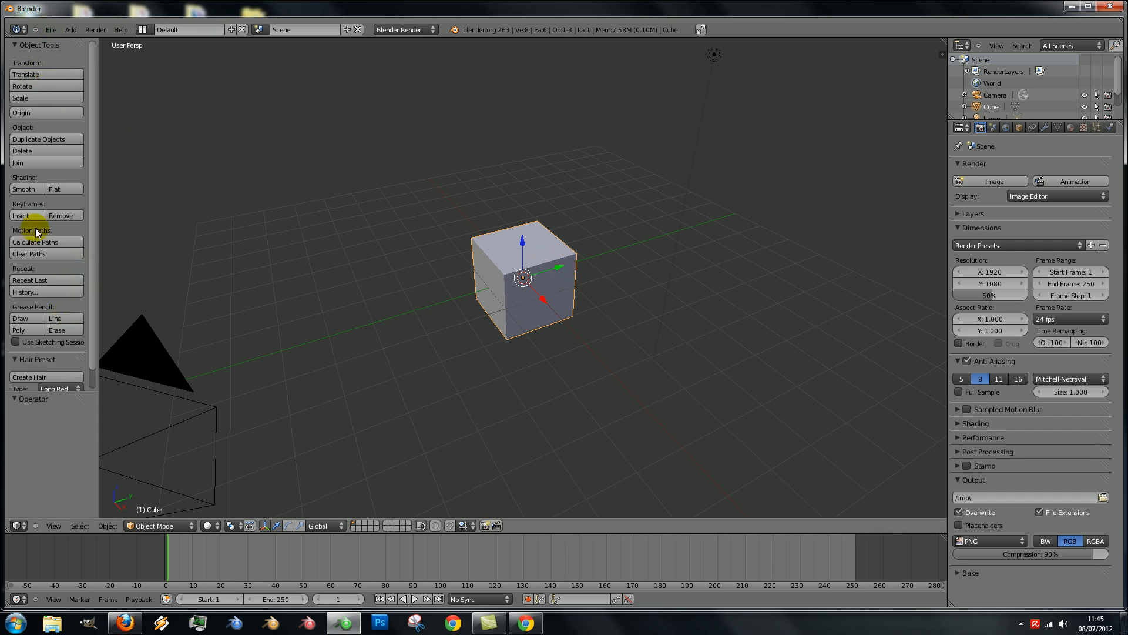
scroll(34, 214, "down", 1)
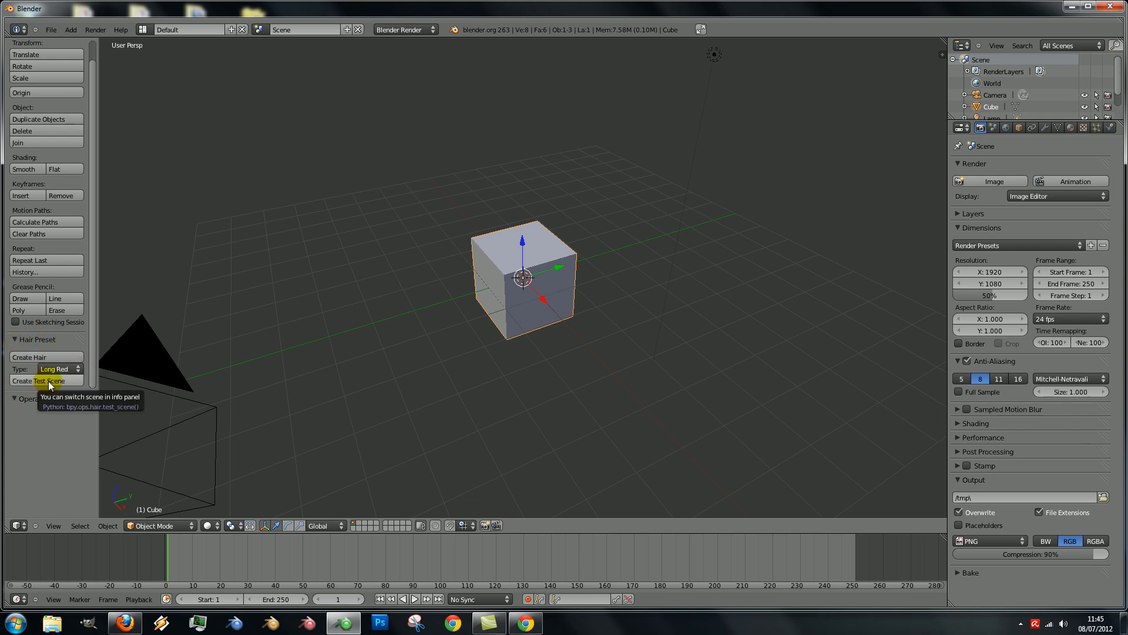
scroll(411, 322, "down", 5)
middle_click_drag(411, 323, 520, 330)
scroll(418, 362, "up", 1)
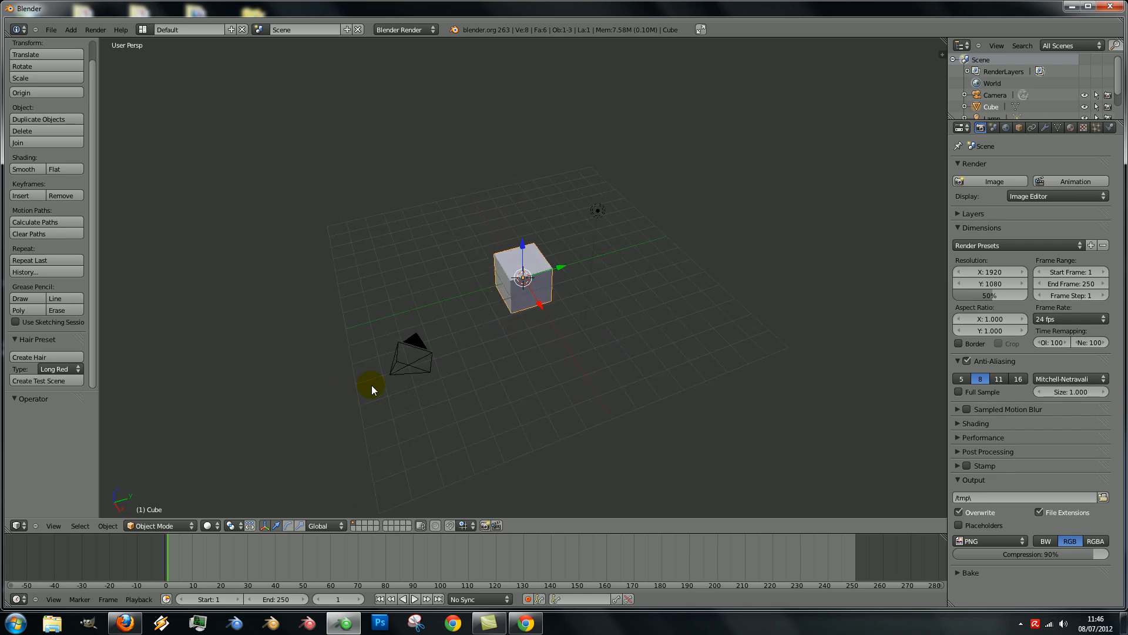
Create the Hair Lab test scene and look over the sphere at its centre
left_click(44, 380)
middle_click_drag(546, 346, 778, 290)
middle_click_drag(396, 278, 513, 348)
scroll(513, 267, "up", 2)
right_click(513, 267)
scroll(529, 285, "down", 5)
scroll(545, 304, "up", 3)
middle_click_drag(532, 288, 534, 274)
Delete the text object and the sphere from the test scene
right_click(539, 352)
mouse_move(538, 351)
middle_mouse_down()
mouse_move(573, 309)
mouse_move(540, 315)
mouse_move(593, 354)
mouse_move(545, 352)
mouse_move(545, 337)
middle_mouse_up()
scroll(549, 375, "up", 4)
scroll(562, 368, "down", 5)
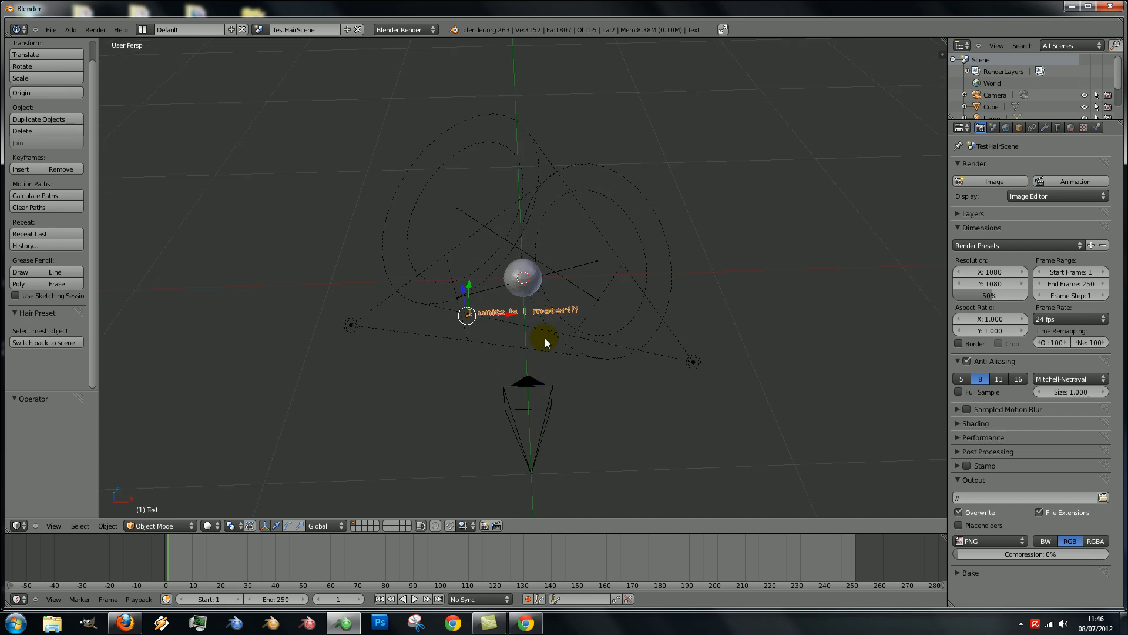
scroll(658, 303, "down", 6)
scroll(576, 332, "up", 6)
middle_click_drag(526, 339, 531, 288)
key("Delete")
right_click(531, 288)
middle_click_drag(500, 332, 447, 289)
key("x")
left_click(510, 349)
Add a Monkey mesh at the centre of the test scene
left_click(71, 29)
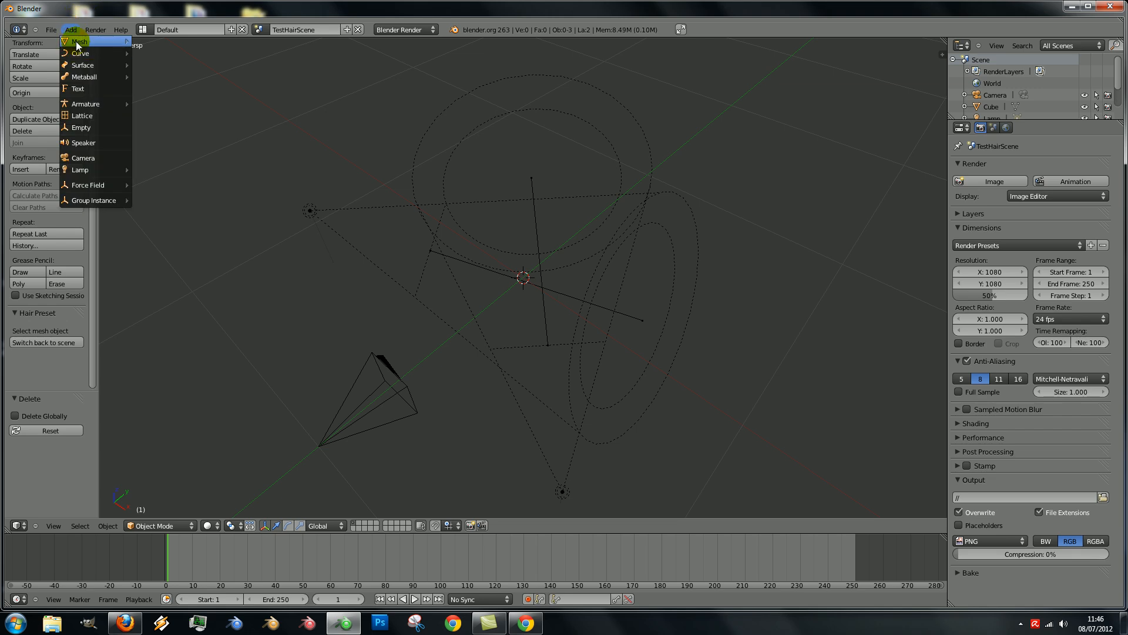
mouse_move(76, 41)
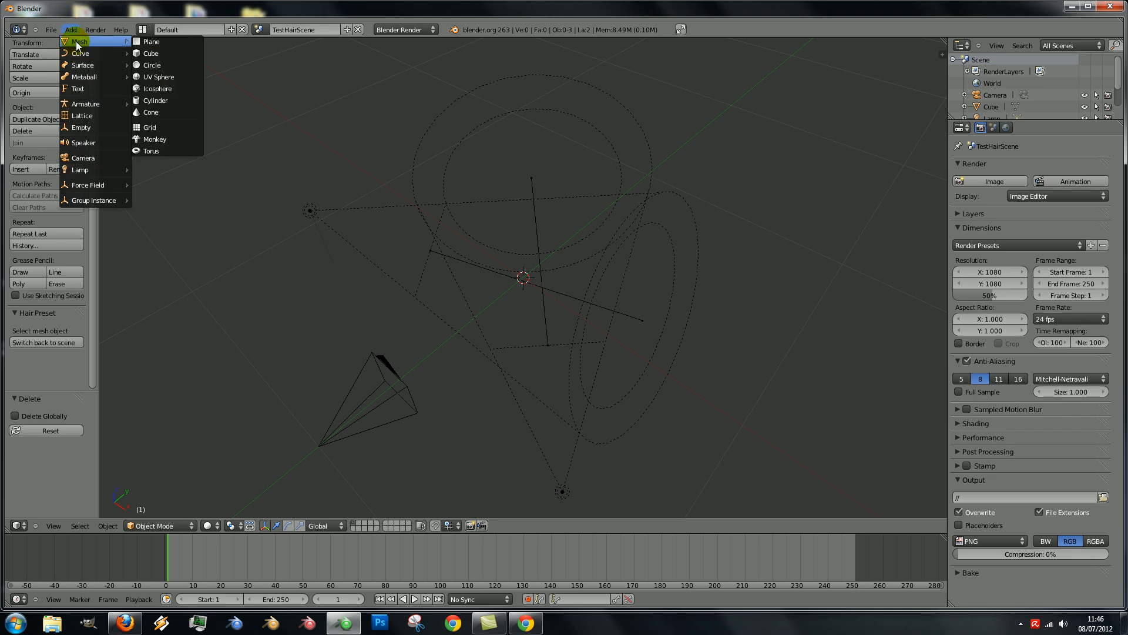
left_click(169, 140)
middle_click_drag(488, 275, 466, 197)
scroll(466, 196, "down", 6)
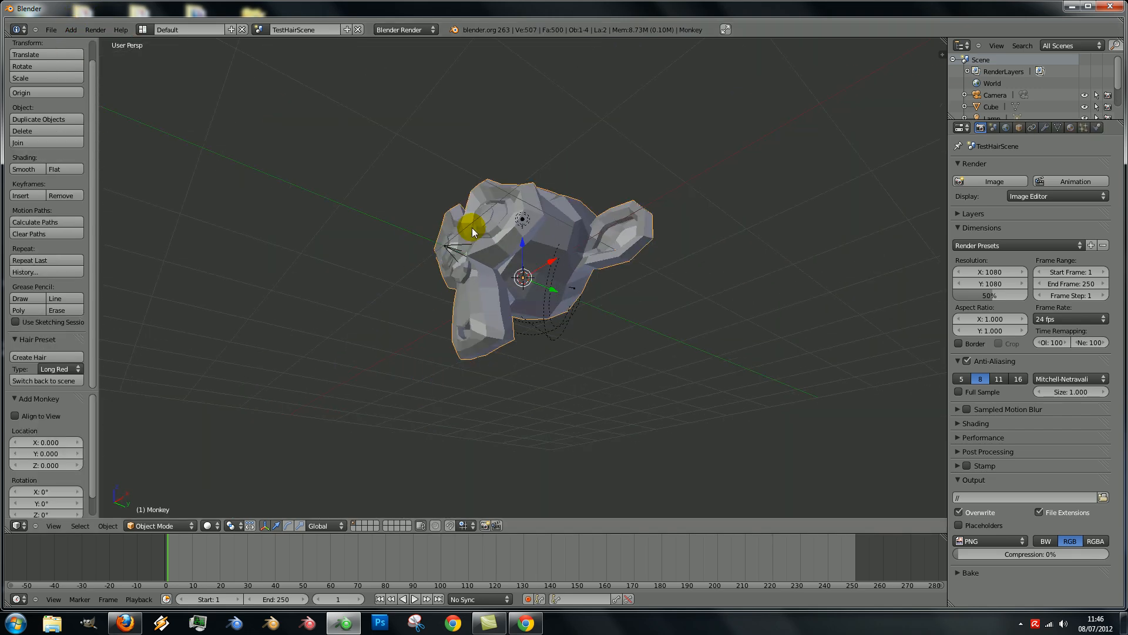
Scale the monkey uniformly by a factor of 0.145 and check its size through the camera
key("s")
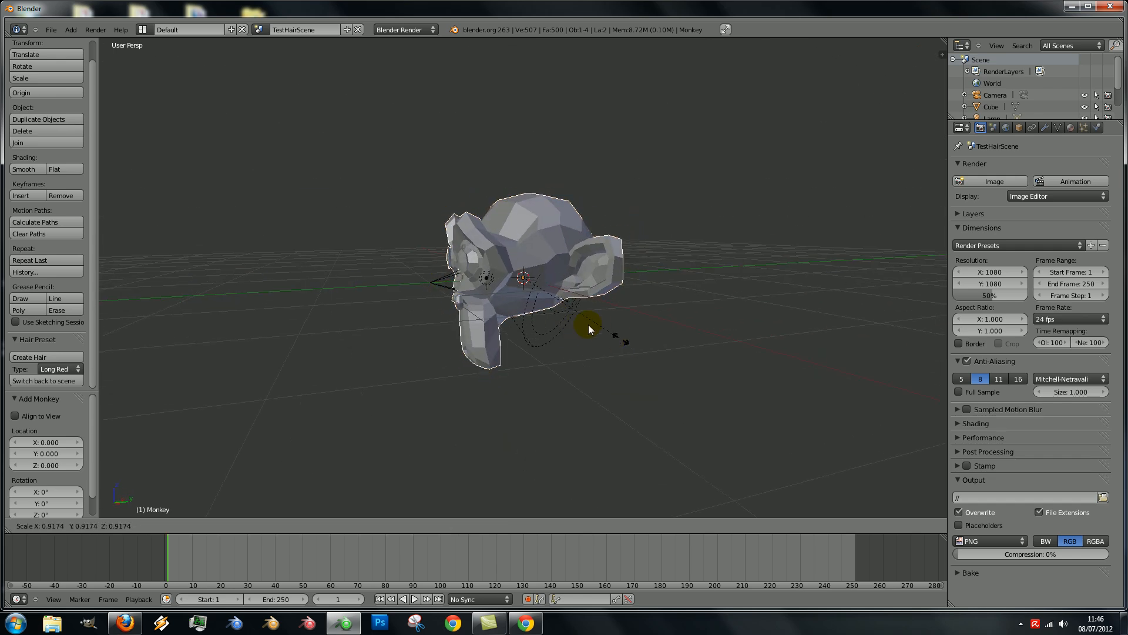
left_click(528, 295)
scroll(495, 303, "up", 4)
middle_click_drag(531, 313, 619, 303)
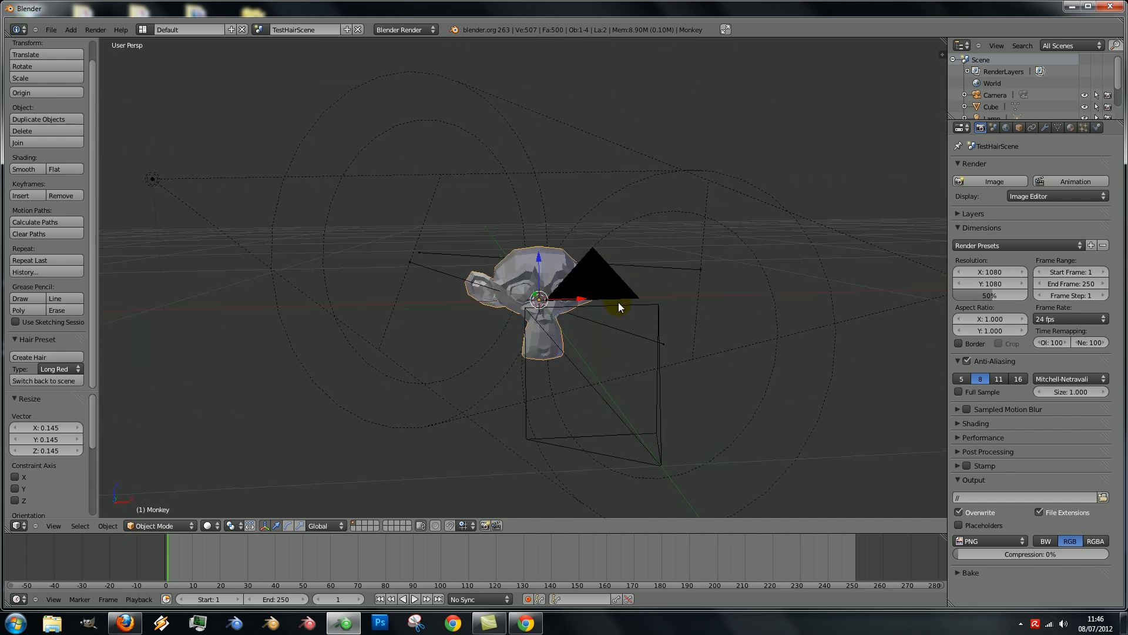
key("KP_0")
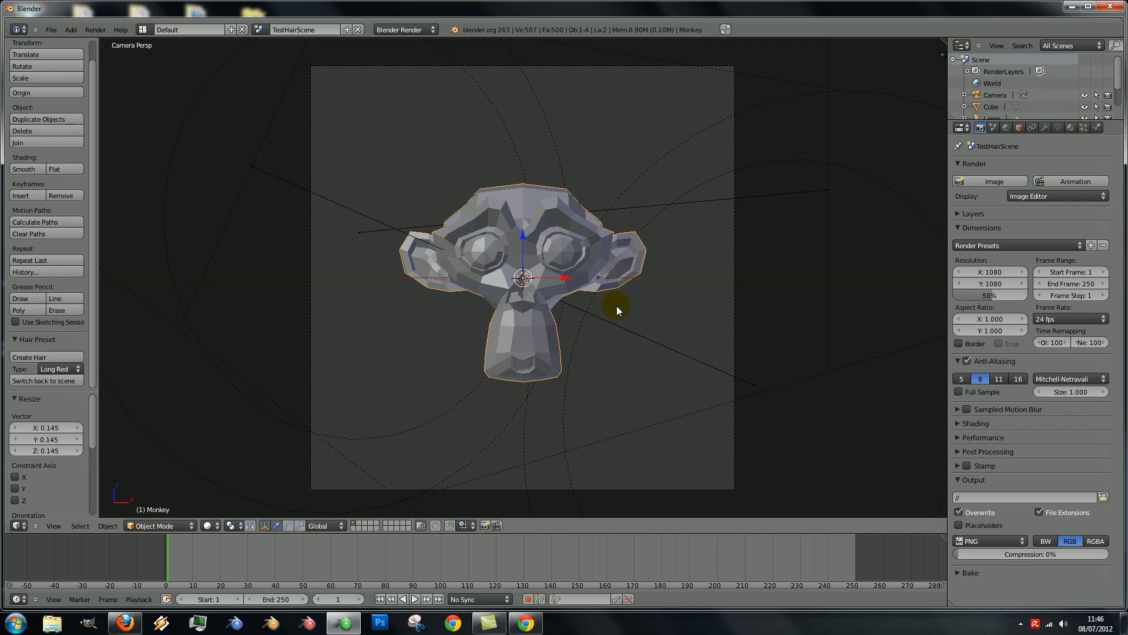
key("KP_0")
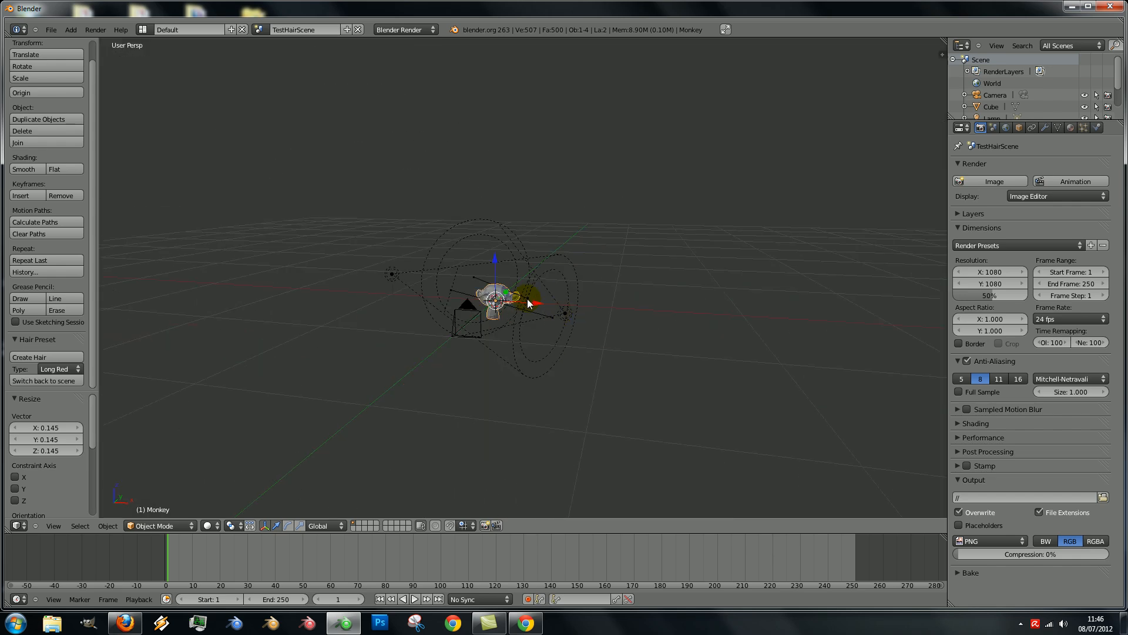
Shrink the monkey a little more with a uniform scale factor of 0.853
middle_click_drag(435, 307, 493, 322)
key("s")
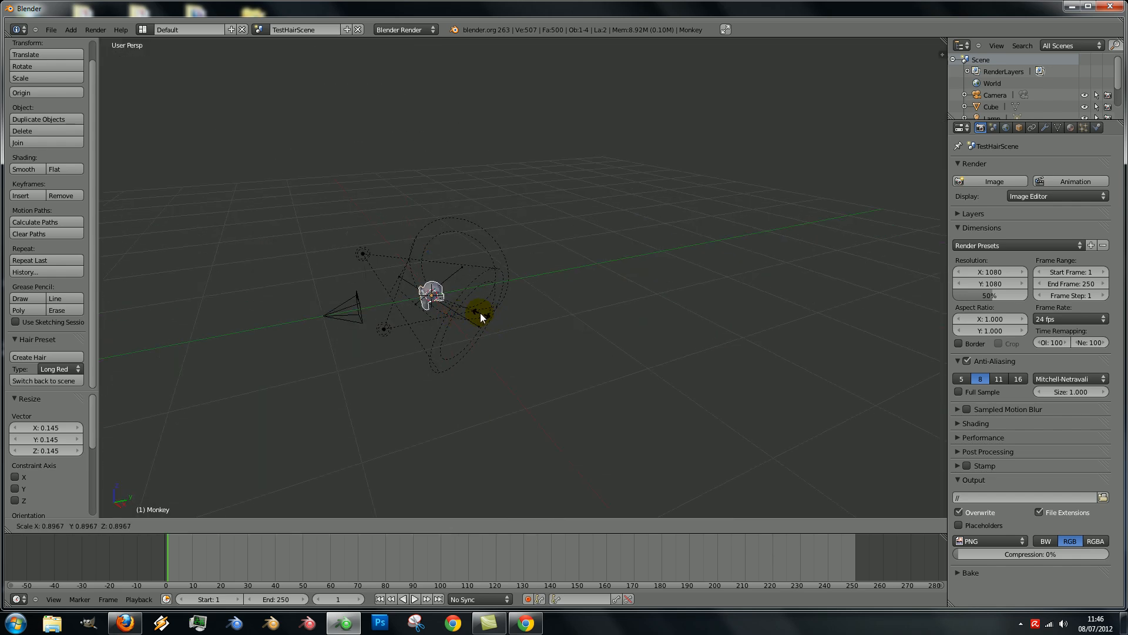
left_click(479, 313)
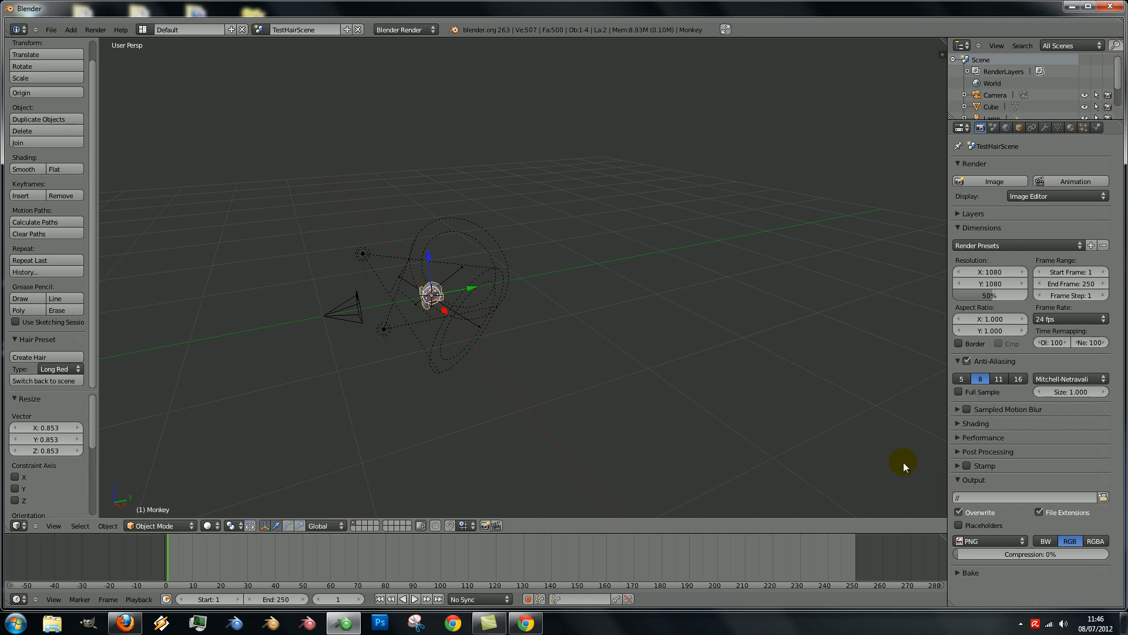
Show the 3D view's properties region and enable the 3D View: Screencast Keys add-on in the user preferences
key("n")
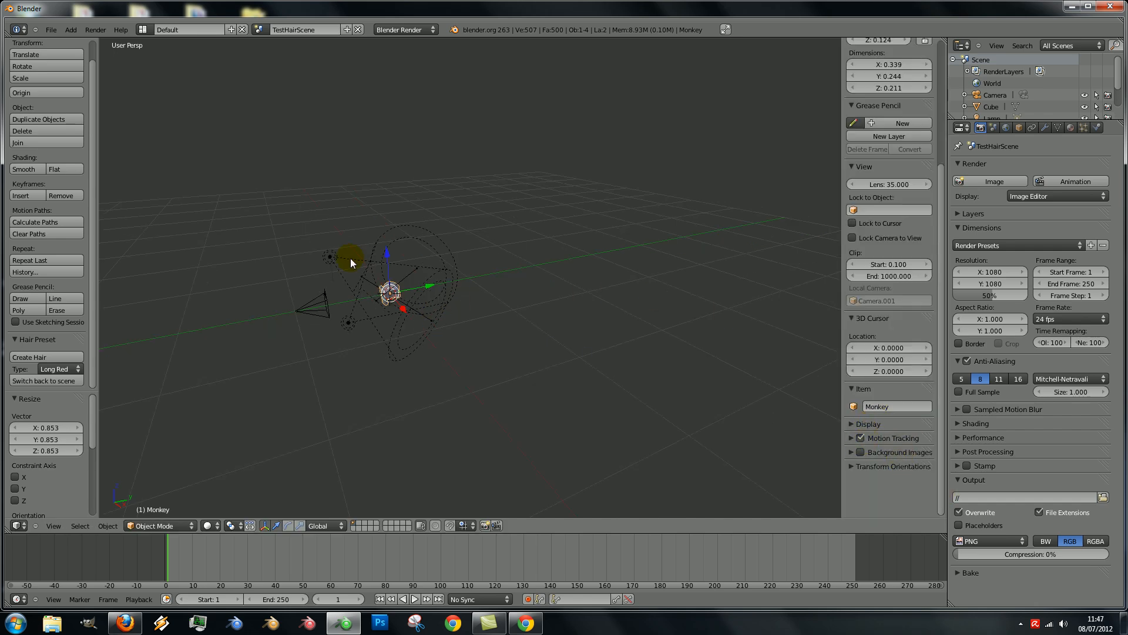
middle_click_drag(456, 298, 401, 270)
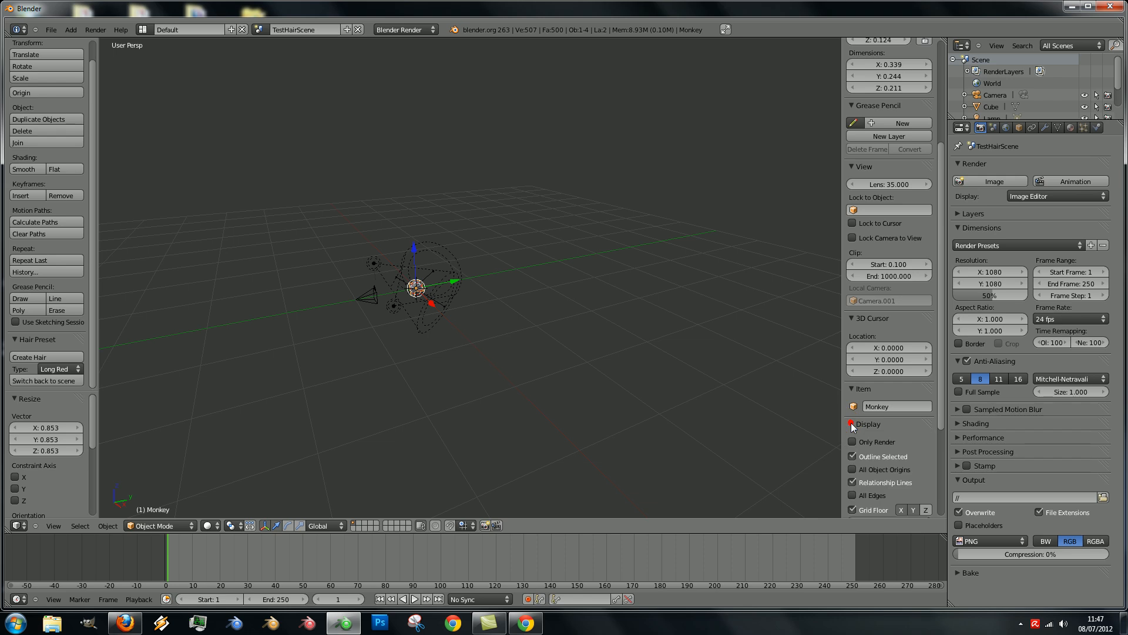
left_click(69, 30)
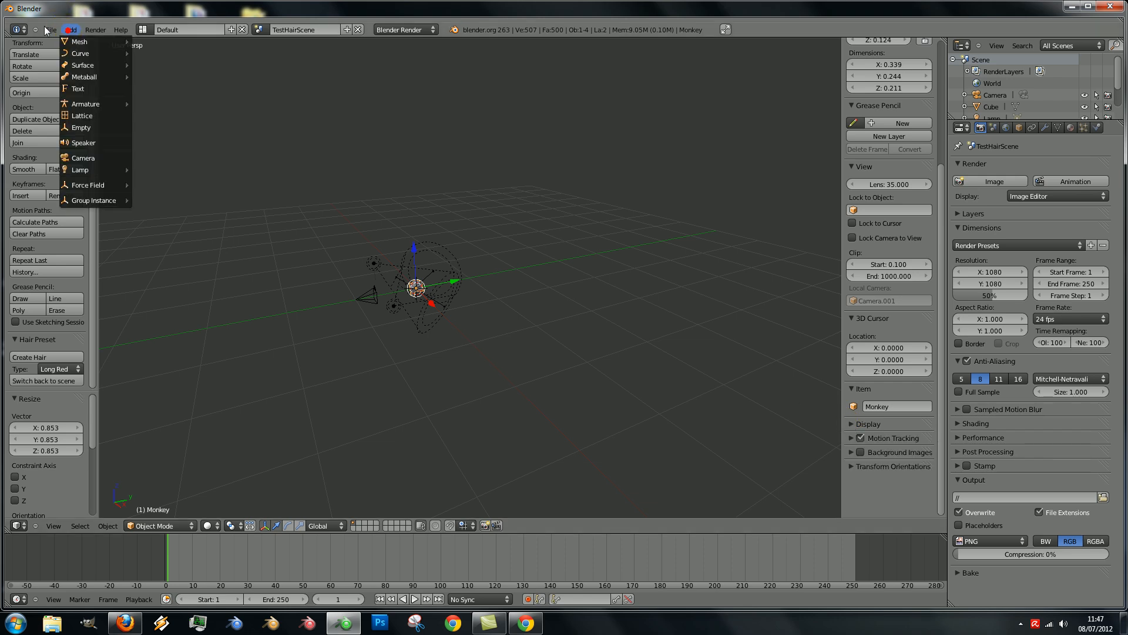
mouse_move(51, 30)
left_click(76, 143)
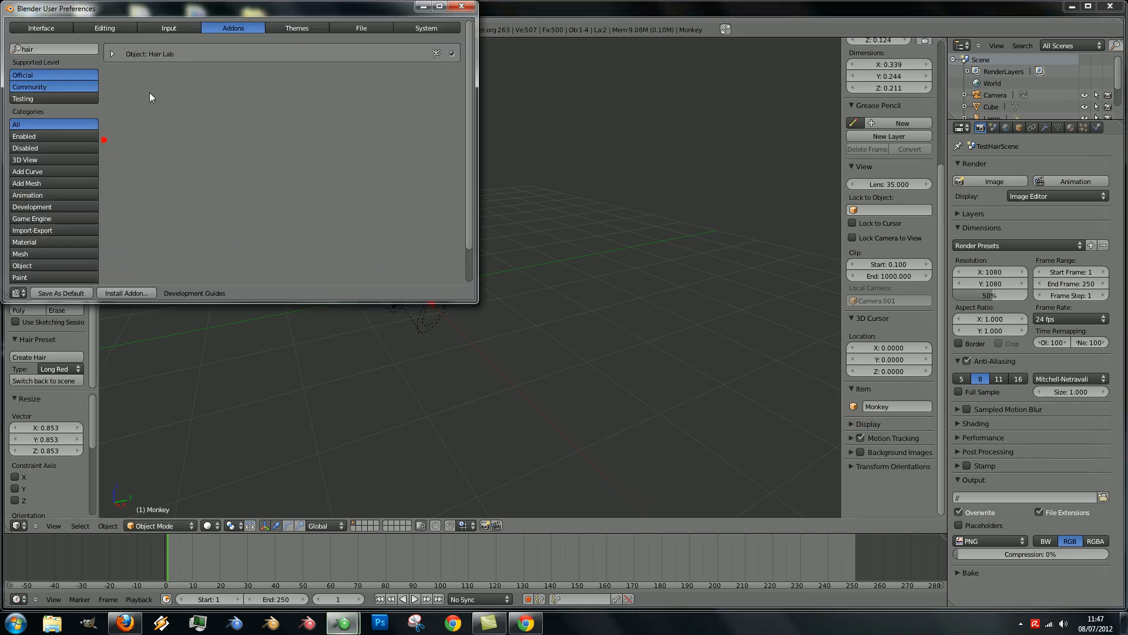
left_click(62, 49)
type("screen")
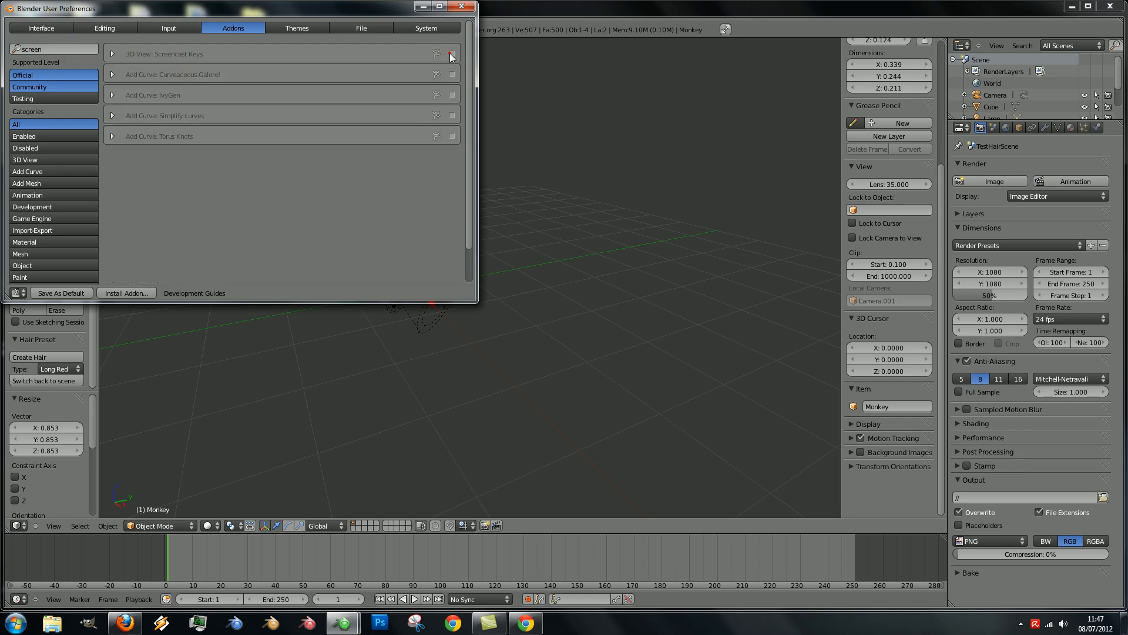
left_click(472, 9)
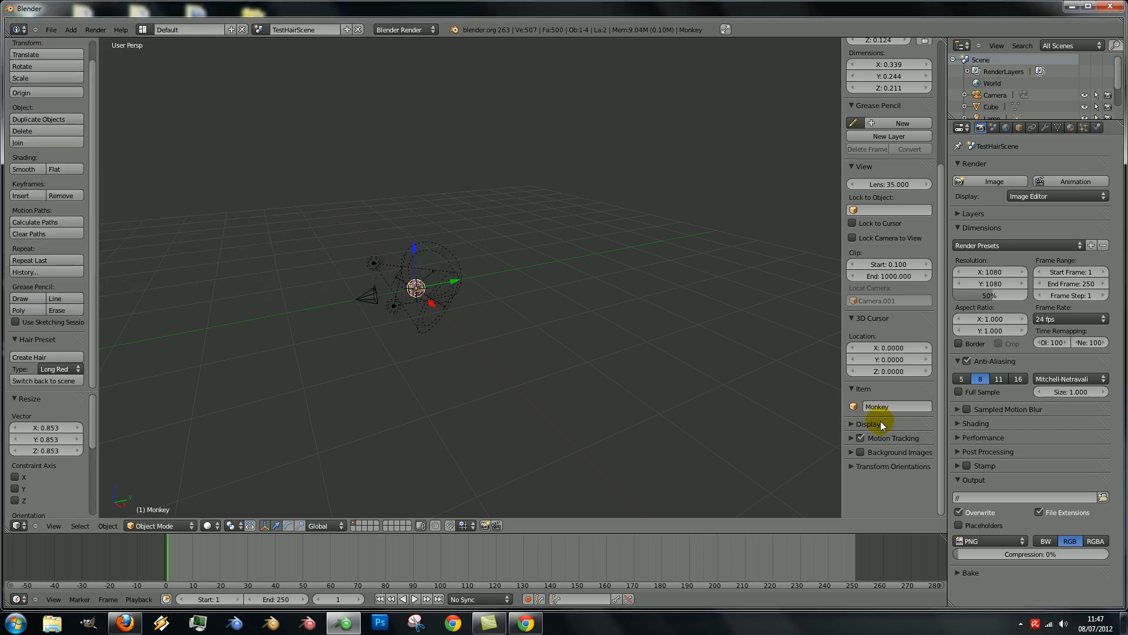
Start the Screencast Keys display in the 3D view
scroll(877, 450, "down", 3)
left_click(908, 442)
scroll(622, 364, "down", 3)
scroll(622, 364, "up", 4)
middle_click_drag(623, 365, 214, 425)
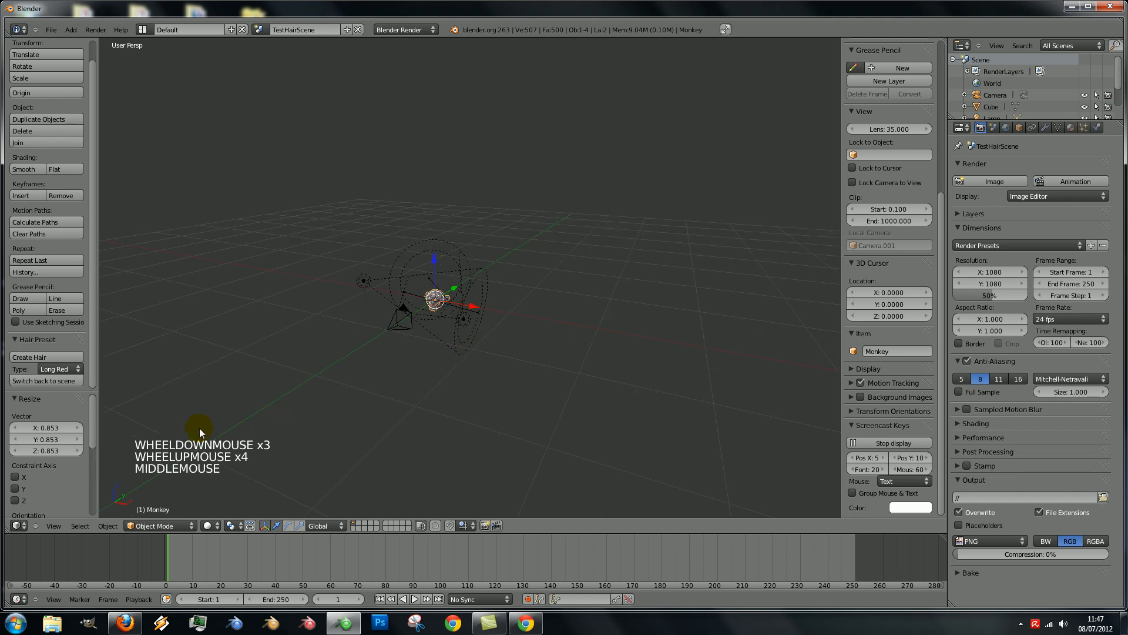
Add a Subdivision Surface modifier to the monkey and apply it to the mesh
scroll(440, 355, "up", 5)
middle_click_drag(441, 356, 501, 264)
scroll(446, 317, "up", 3)
scroll(462, 317, "down", 3)
middle_click_drag(463, 304, 452, 306)
right_click(440, 263)
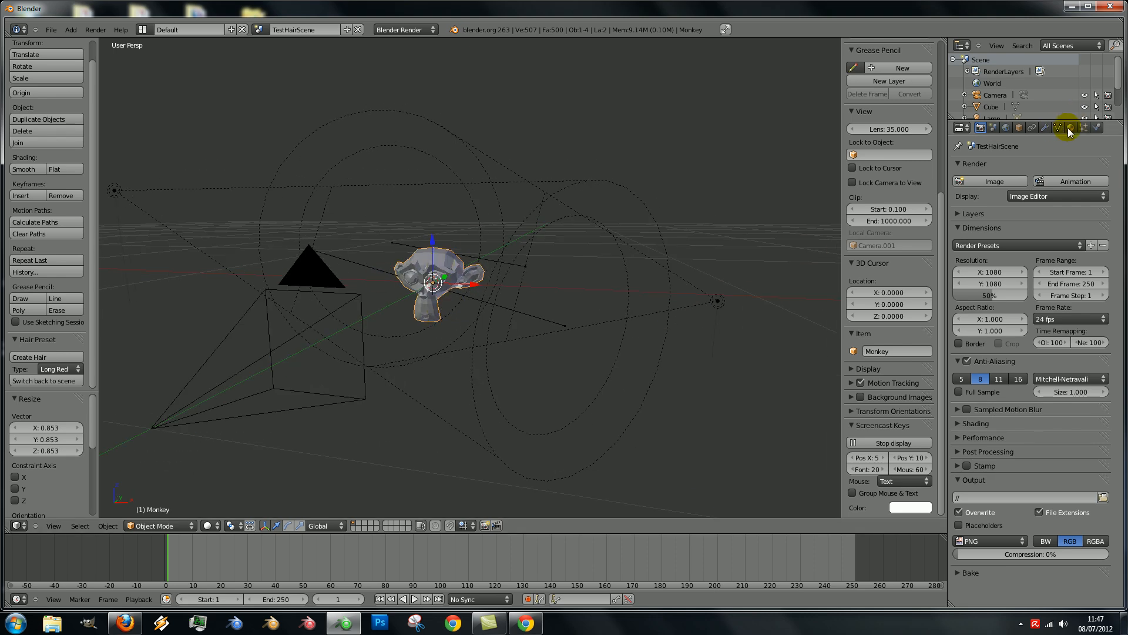
left_click(1045, 128)
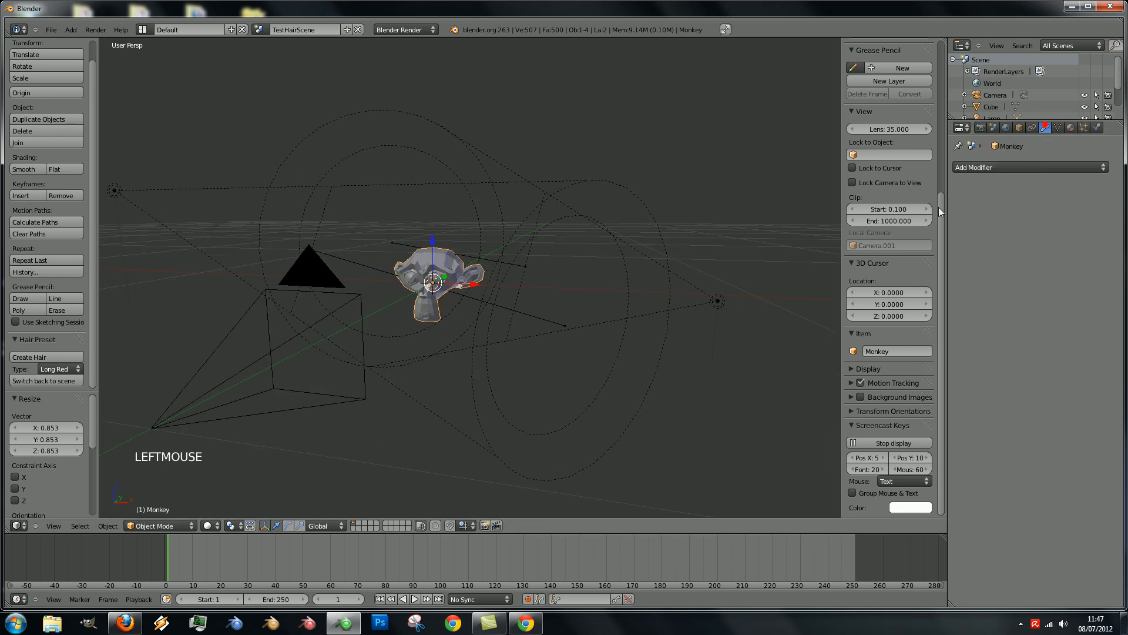
left_click(1007, 167)
left_click(853, 348)
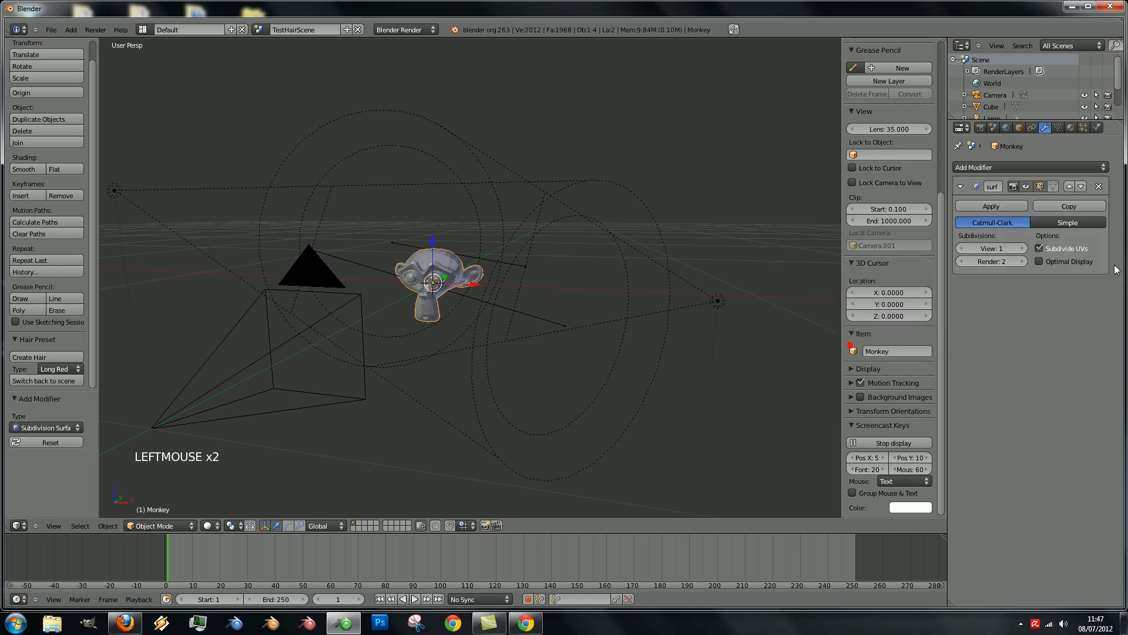
left_click(992, 206)
Add another Subdivision Surface modifier to the monkey and set its render subdivisions to 1
scroll(384, 248, "up", 3)
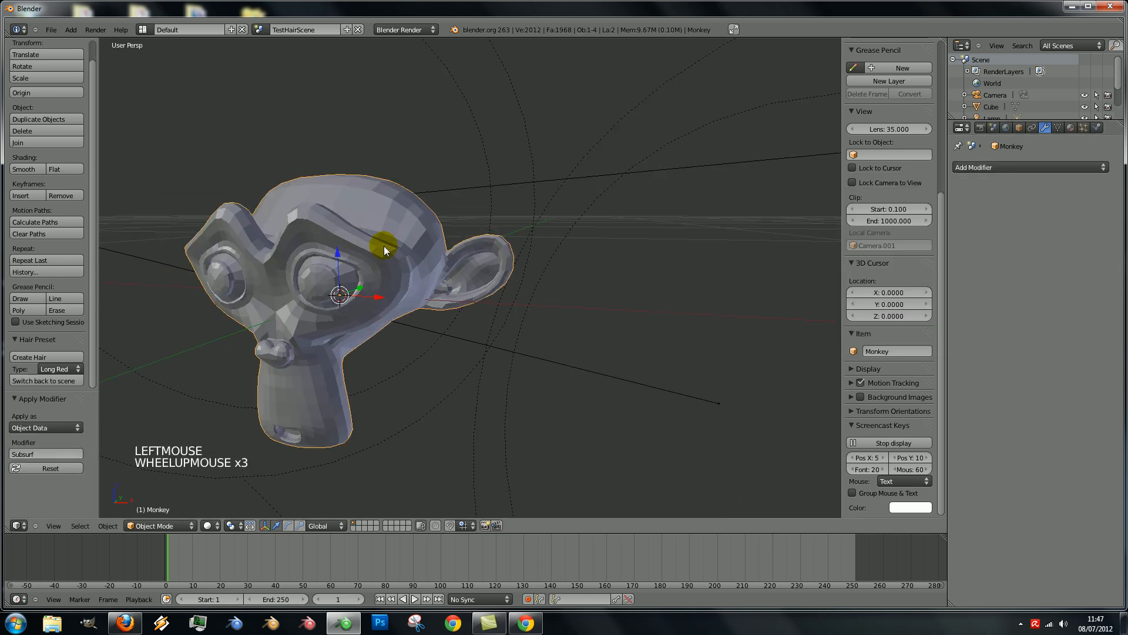
scroll(400, 253, "down", 4)
scroll(471, 265, "up", 3)
scroll(467, 274, "down", 4)
middle_click_drag(468, 275, 482, 273)
left_click(986, 168)
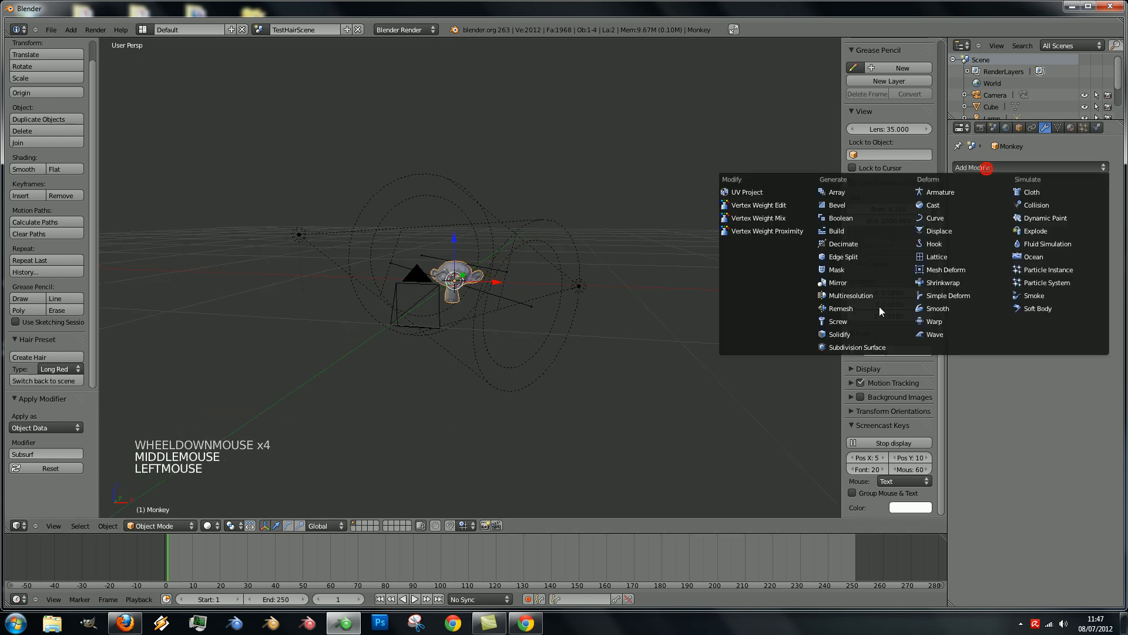
left_click(857, 348)
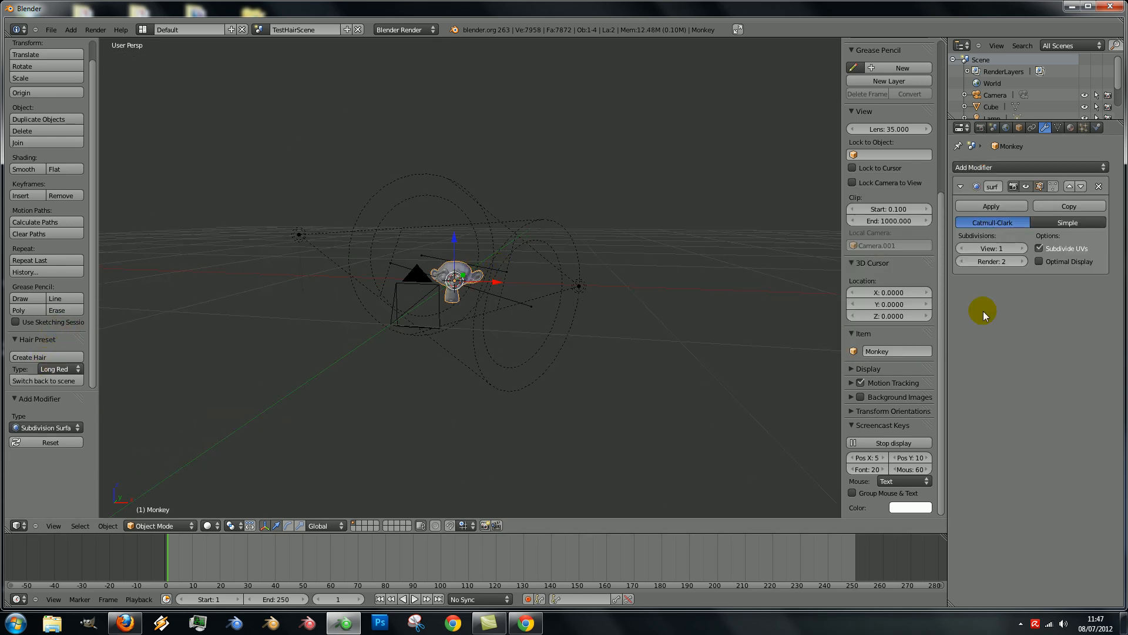
left_click(961, 261)
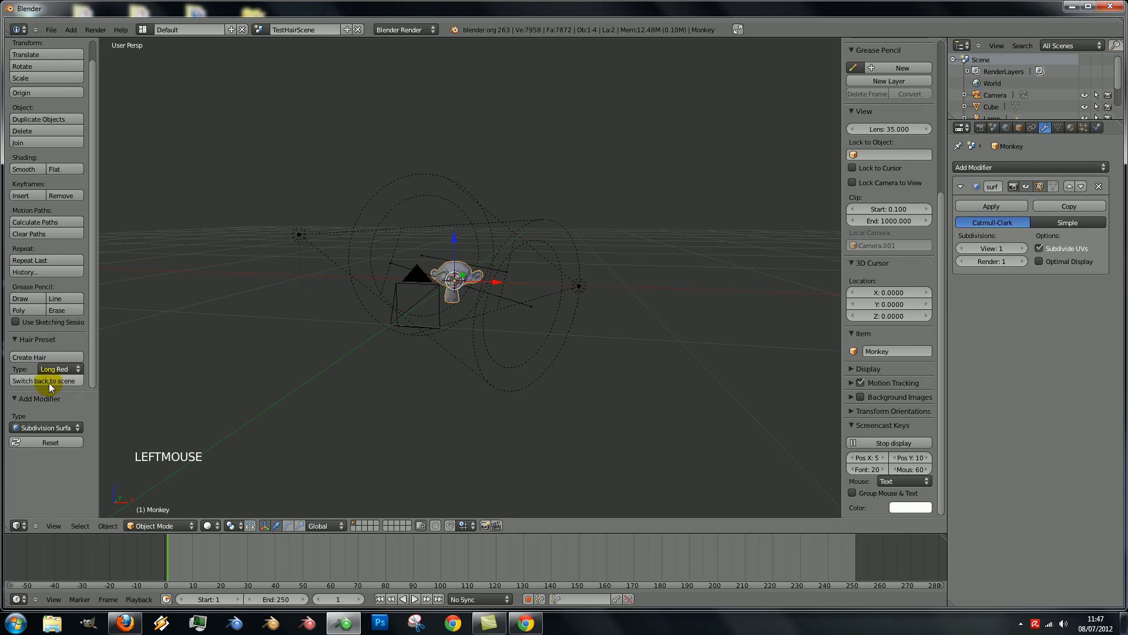
Apply smooth shading to the monkey and inspect its surface
scroll(51, 306, "up", 3)
left_click(24, 190)
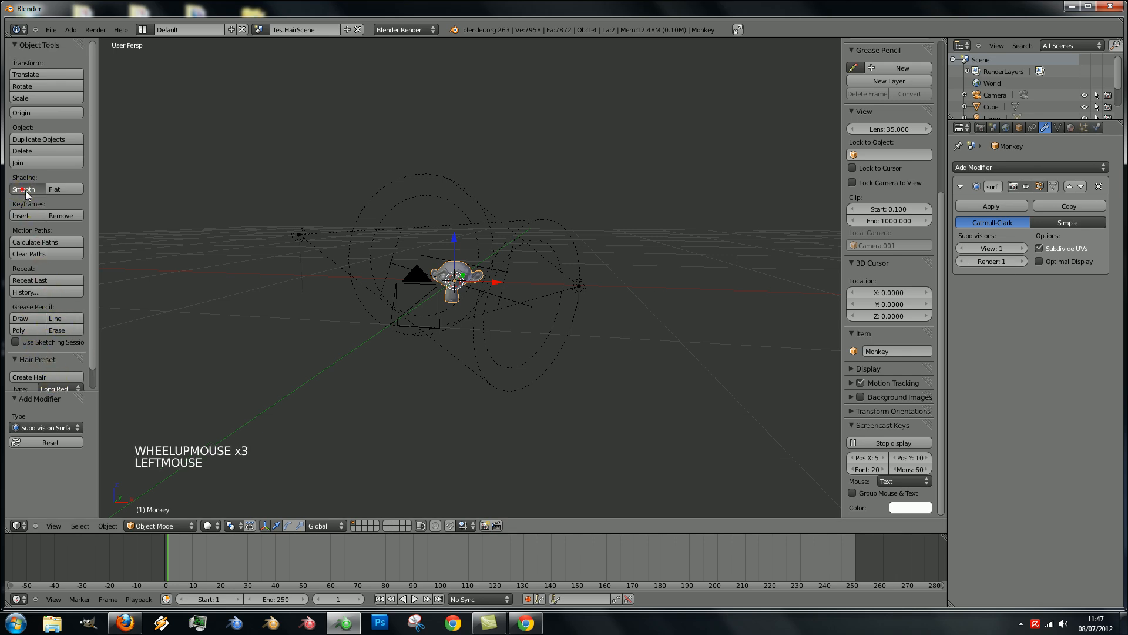
scroll(456, 329, "up", 4)
middle_click_drag(445, 251, 509, 277)
scroll(411, 261, "down", 2)
scroll(428, 262, "down", 1, "shift")
scroll(510, 274, "up", 2)
scroll(510, 274, "down", 2)
scroll(513, 249, "up", 2)
scroll(513, 250, "down", 1)
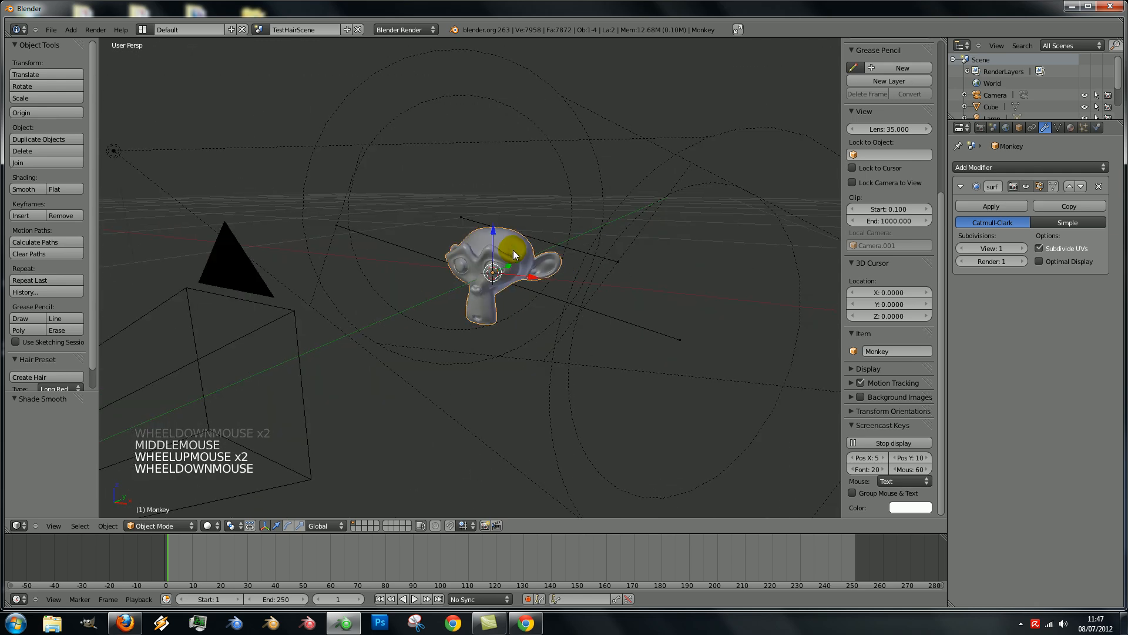
Switch the monkey to Weight Paint mode
left_click(188, 527)
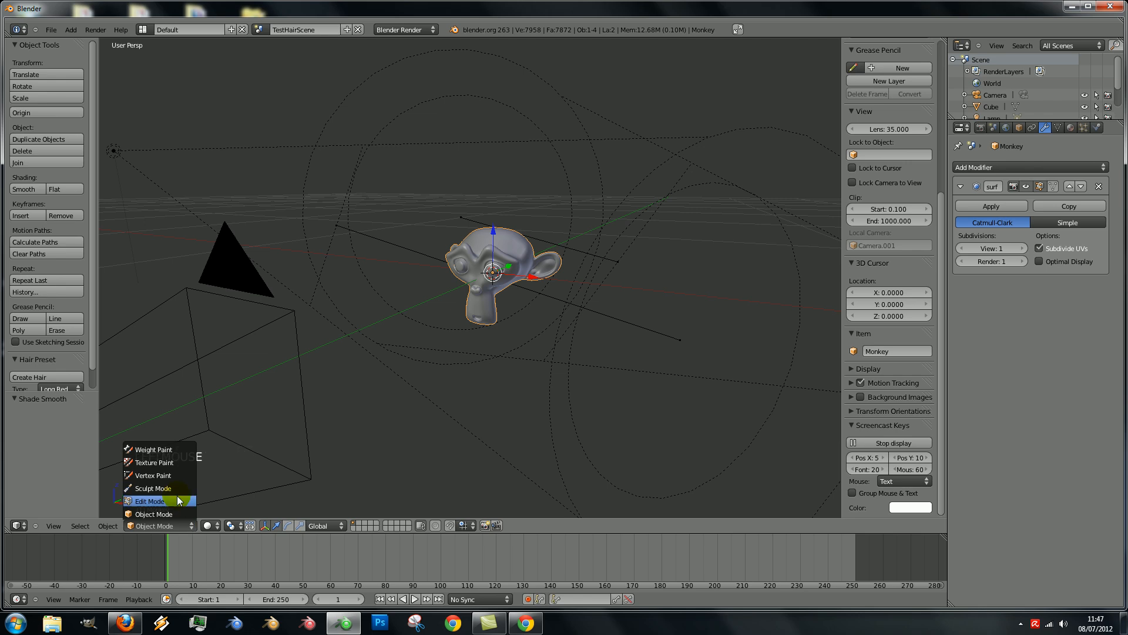
left_click(170, 450)
scroll(491, 294, "up", 5)
scroll(491, 294, "down", 3)
middle_click_drag(491, 295, 472, 298)
scroll(472, 298, "down", 3)
scroll(472, 298, "up", 1)
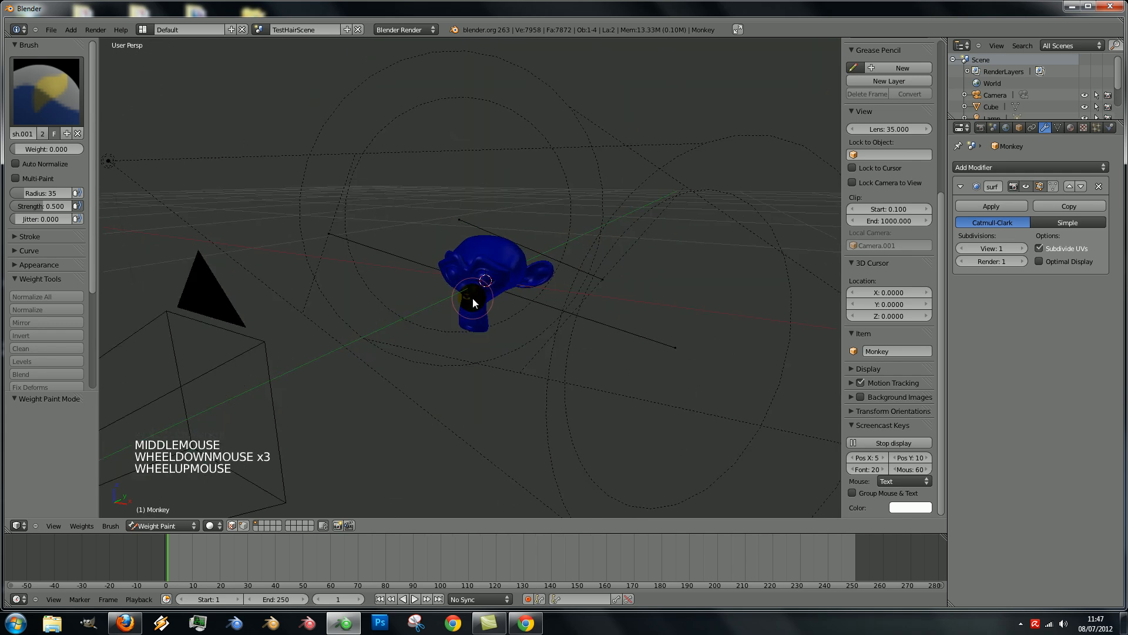
Display the monkey's mesh data settings and enable X Mirror in the weight painting options
left_click(1060, 126)
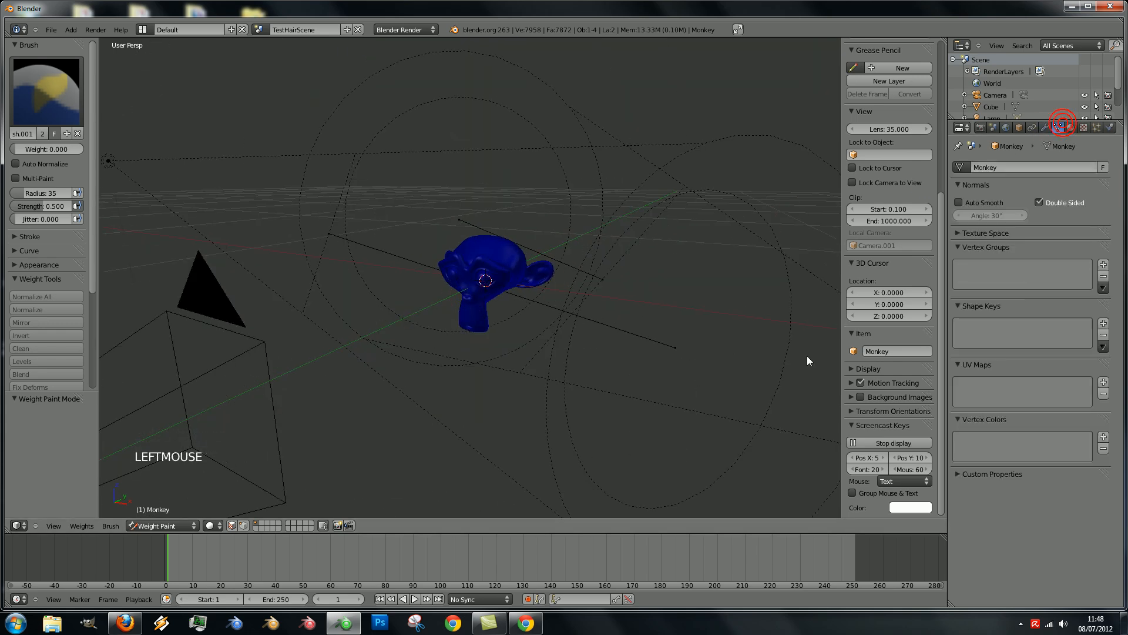
scroll(636, 351, "up", 1)
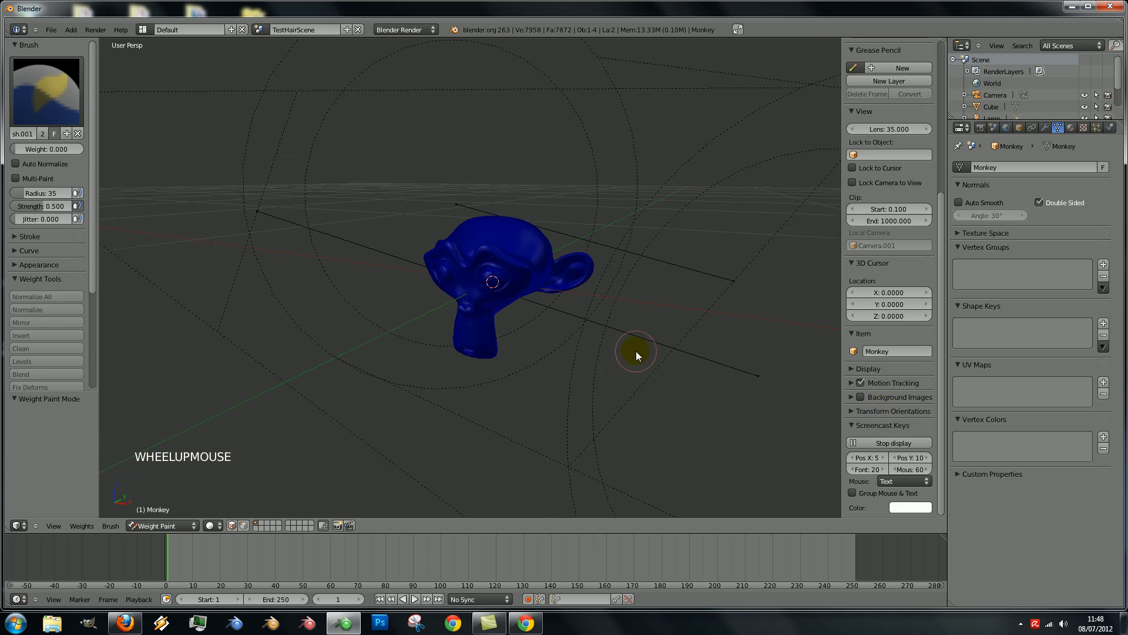
scroll(636, 350, "down", 1)
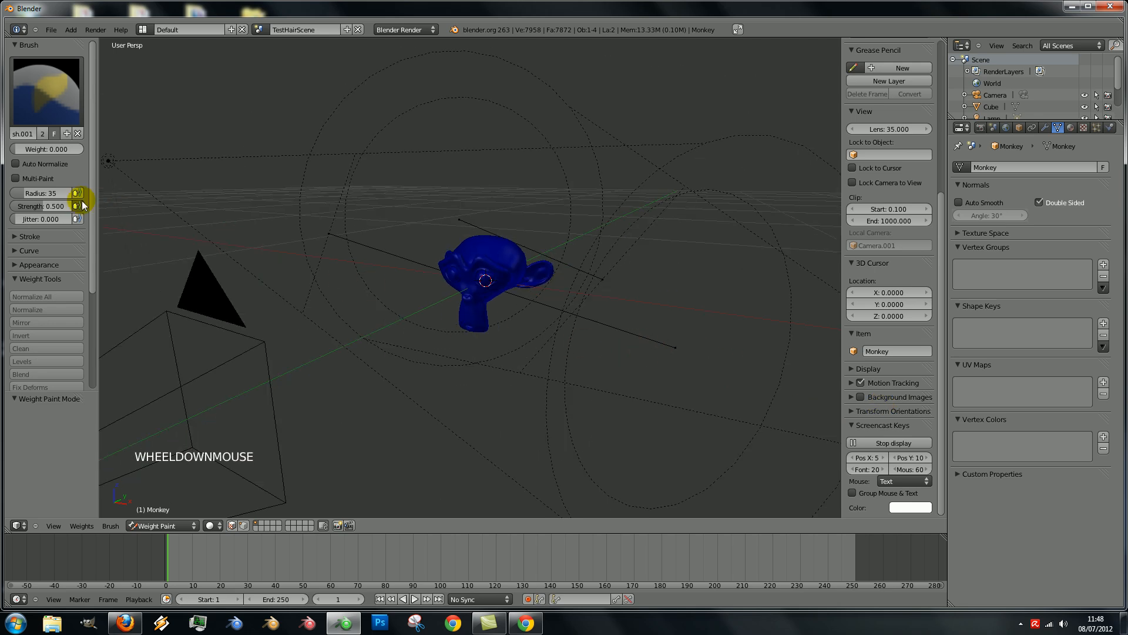
left_click_drag(90, 189, 80, 297)
left_click(16, 329)
scroll(532, 270, "up", 1)
scroll(535, 271, "down", 1)
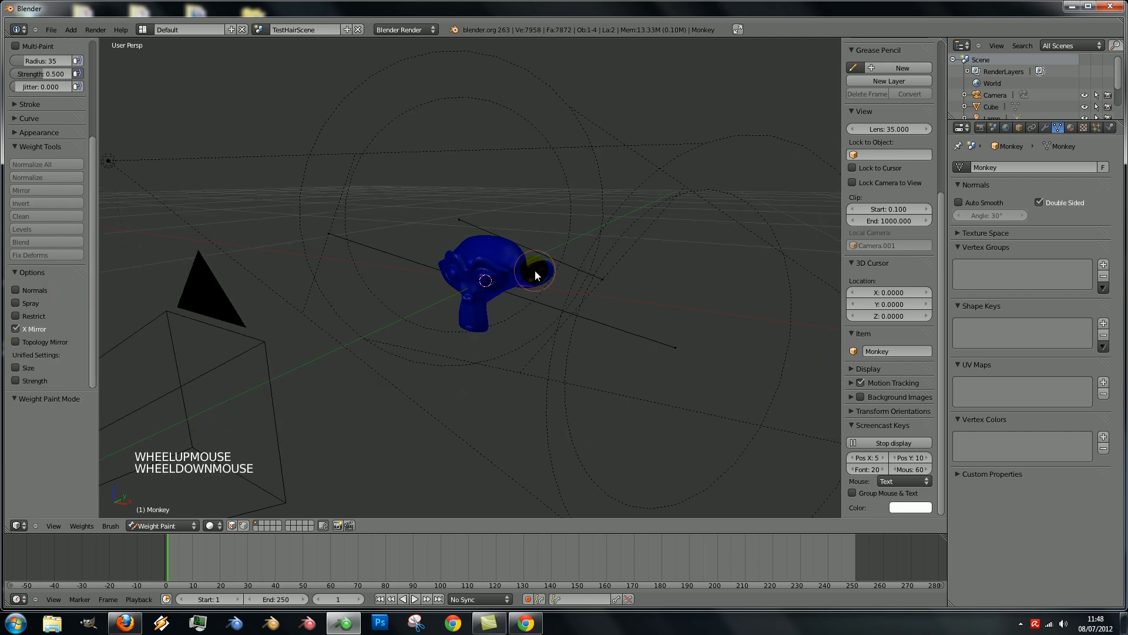
Create three vertex groups on the monkey named cheveux, barbe and sourcils
left_click(1105, 265)
left_click(1036, 334)
type("cheveux")
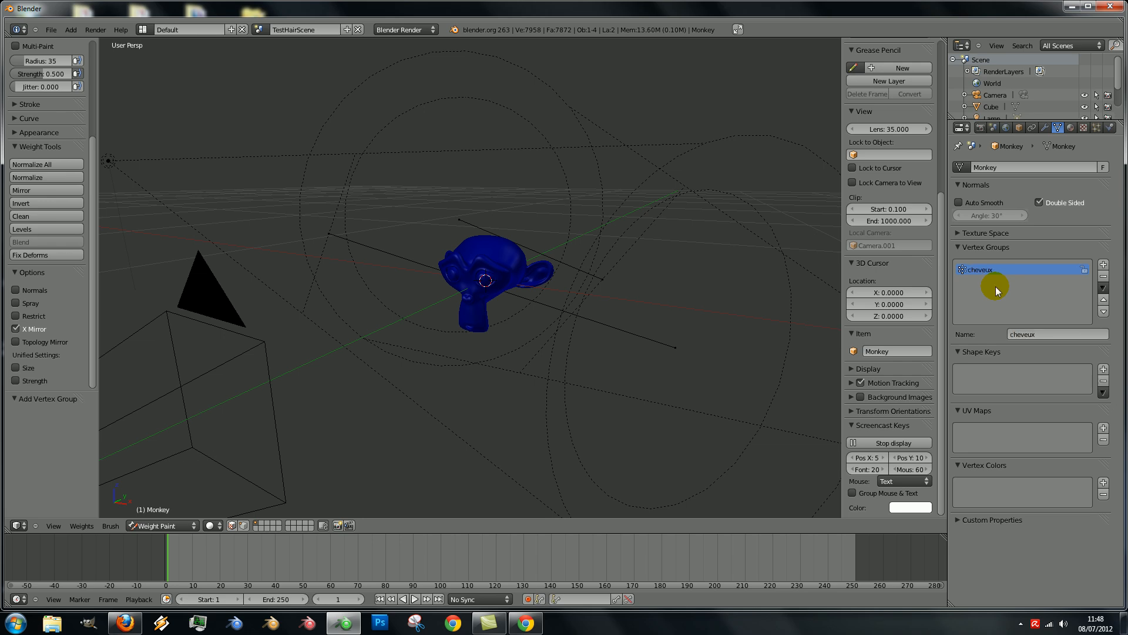
left_click(1103, 266)
left_click(1037, 333)
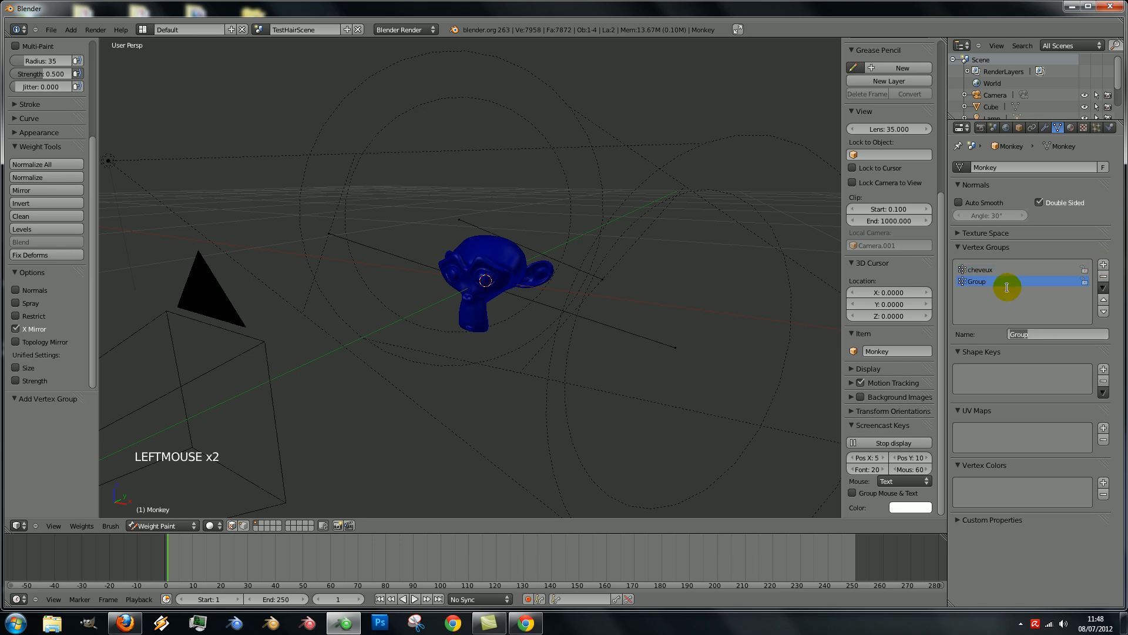
left_click(1103, 264)
double_click(1039, 334)
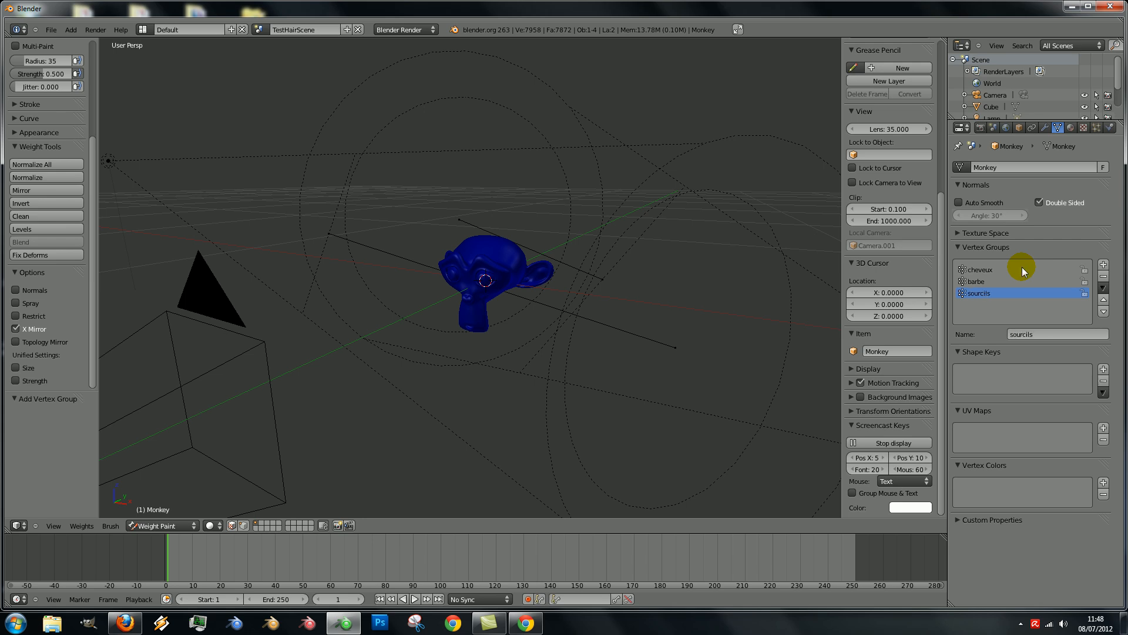
Make cheveux the active vertex group and frame the monkey's head for weight painting
scroll(583, 253, "down", 4)
scroll(583, 253, "up", 6)
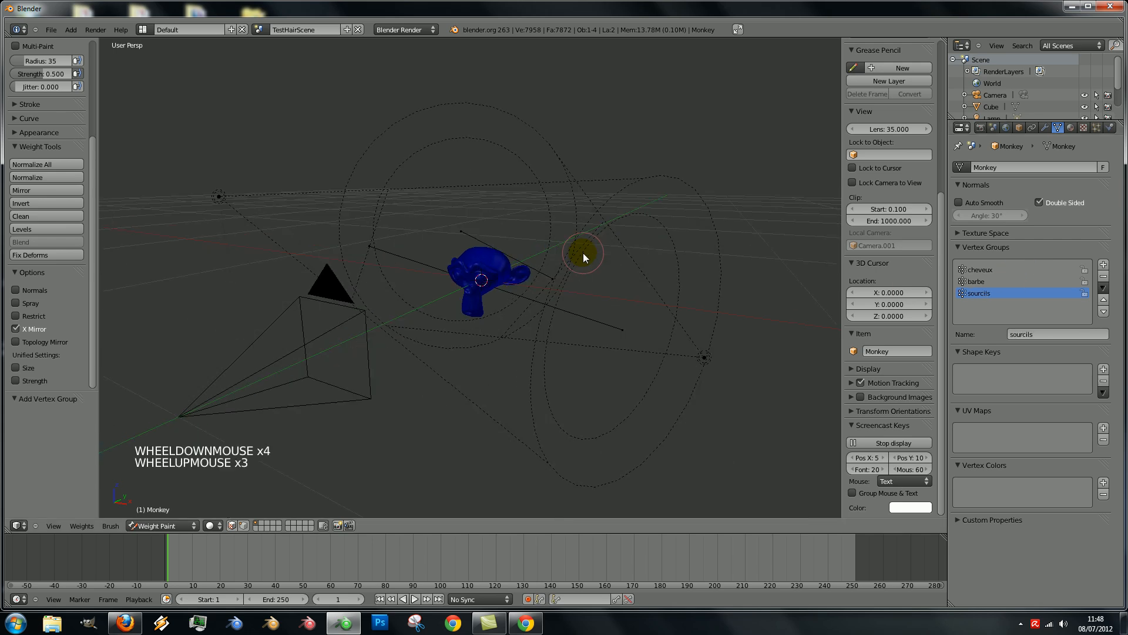
left_click(186, 525)
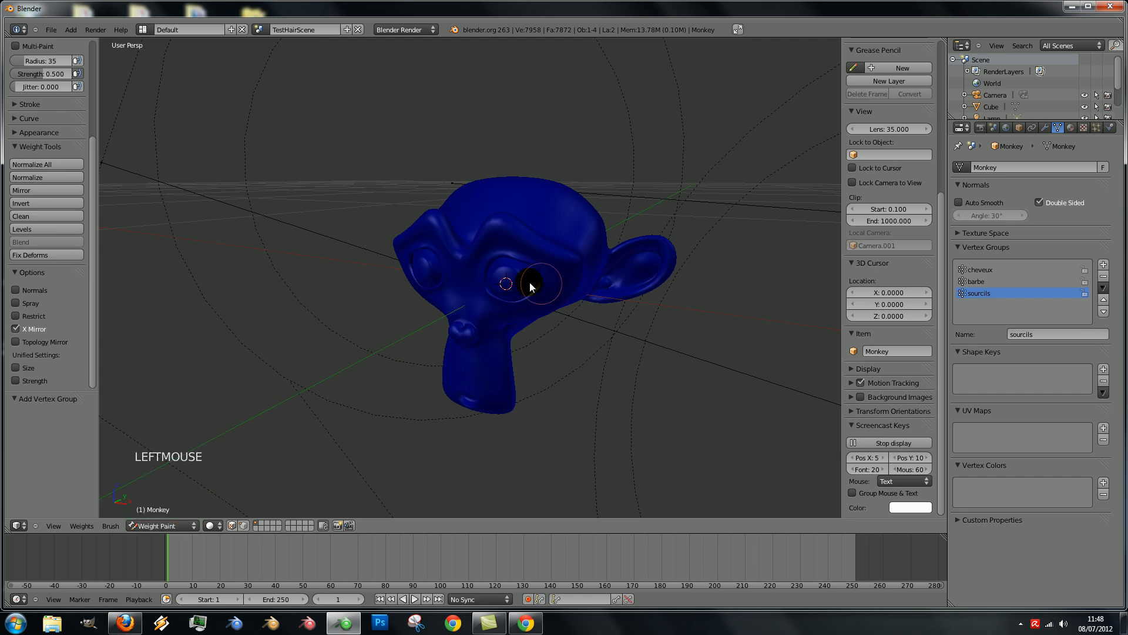
left_click(987, 269)
middle_click_drag(539, 256, 570, 132)
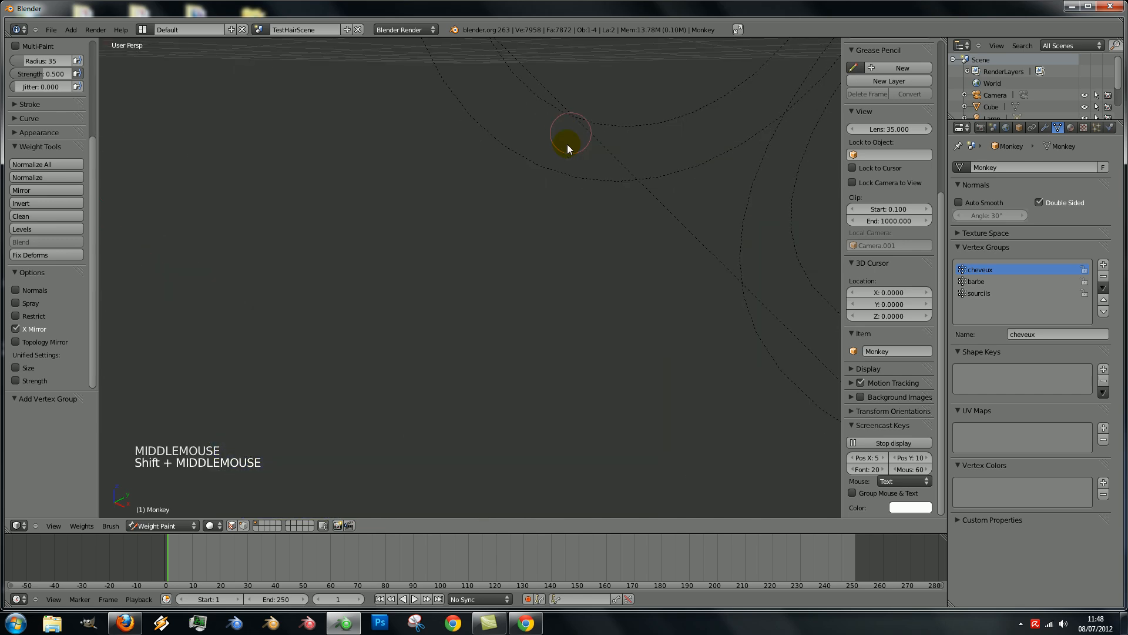
key("KP_Decimal")
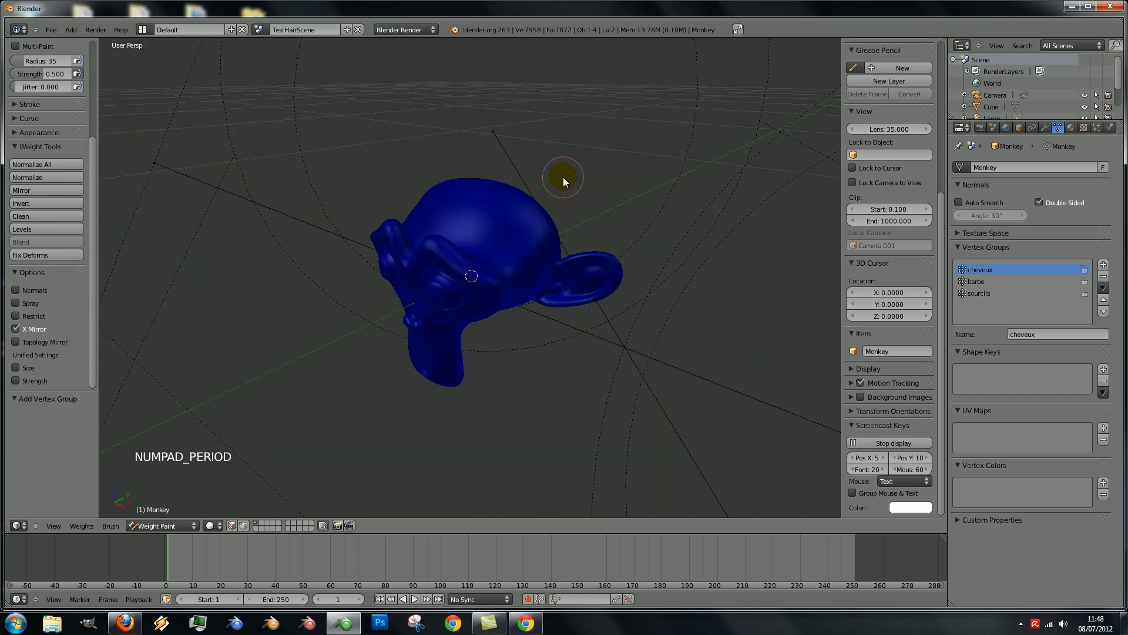
Set the brush weight to 1.000 and paint a band of cheveux weight across the monkey's front hairline above the brows
middle_click_drag(510, 262, 537, 273)
scroll(491, 311, "up", 2)
left_click(449, 261)
scroll(86, 157, "up", 3)
scroll(85, 157, "up", 1)
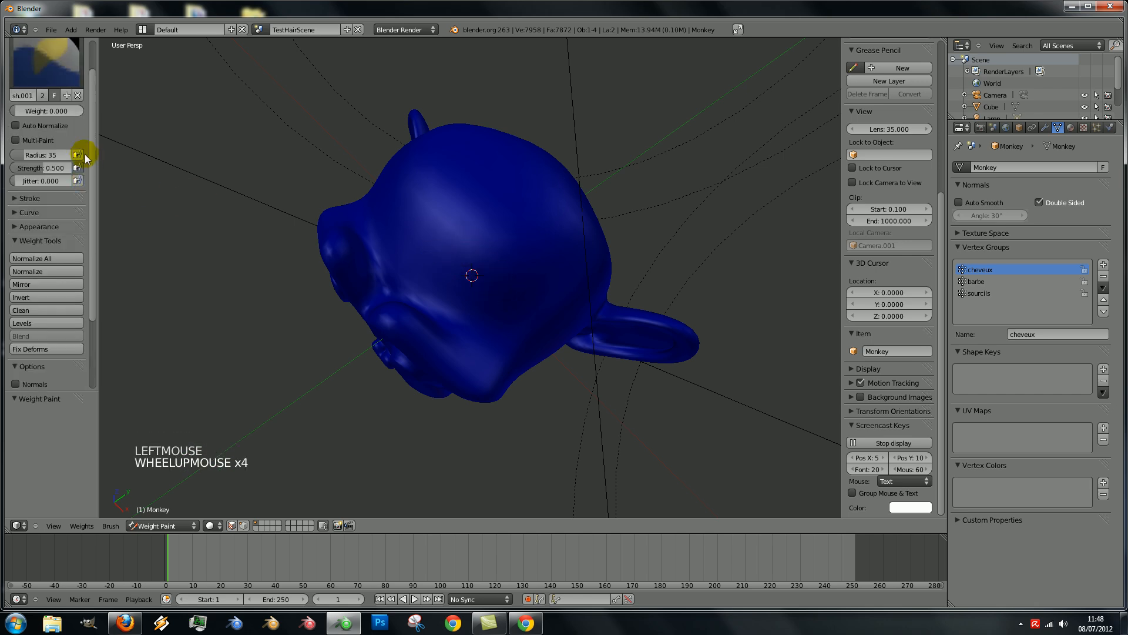
left_click_drag(26, 111, 97, 112)
mouse_move(495, 308)
left_mouse_down()
mouse_move(507, 283)
mouse_move(449, 226)
mouse_move(436, 245)
mouse_move(505, 316)
left_mouse_up()
mouse_move(500, 261)
left_mouse_down()
mouse_move(423, 284)
mouse_move(527, 331)
left_mouse_up()
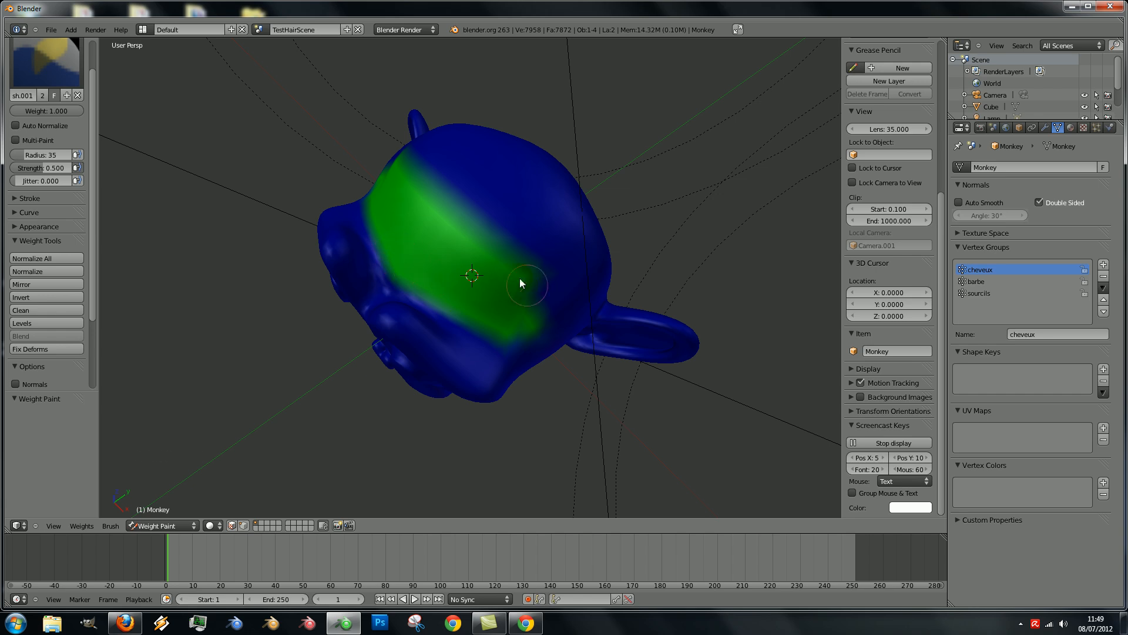
mouse_move(536, 236)
left_mouse_down()
mouse_move(561, 273)
mouse_move(484, 215)
mouse_move(506, 181)
mouse_move(527, 197)
left_mouse_up()
mouse_move(487, 175)
middle_mouse_down()
mouse_move(534, 270)
mouse_move(431, 235)
middle_mouse_up()
scroll(431, 235, "up", 2)
left_click_drag(390, 245, 402, 276)
scroll(402, 273, "down", 2)
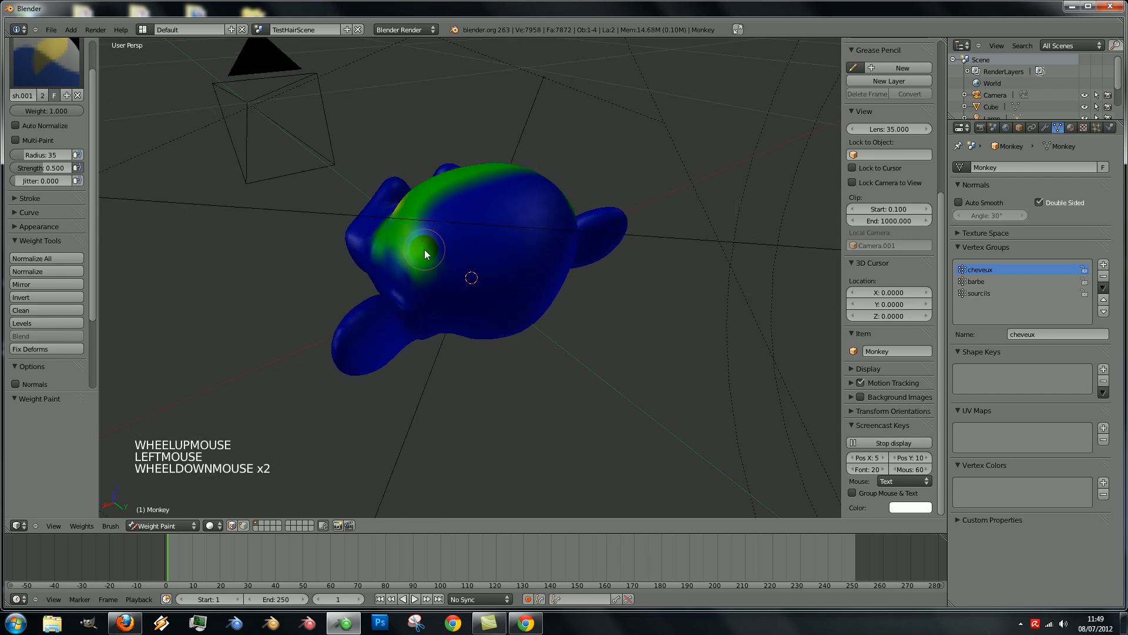
Enlarge the brush radius to 61 and fill the crown and back of the head with cheveux weight
key("f")
left_click(468, 245)
mouse_move(467, 245)
left_mouse_down()
mouse_move(470, 200)
mouse_move(526, 237)
left_mouse_up()
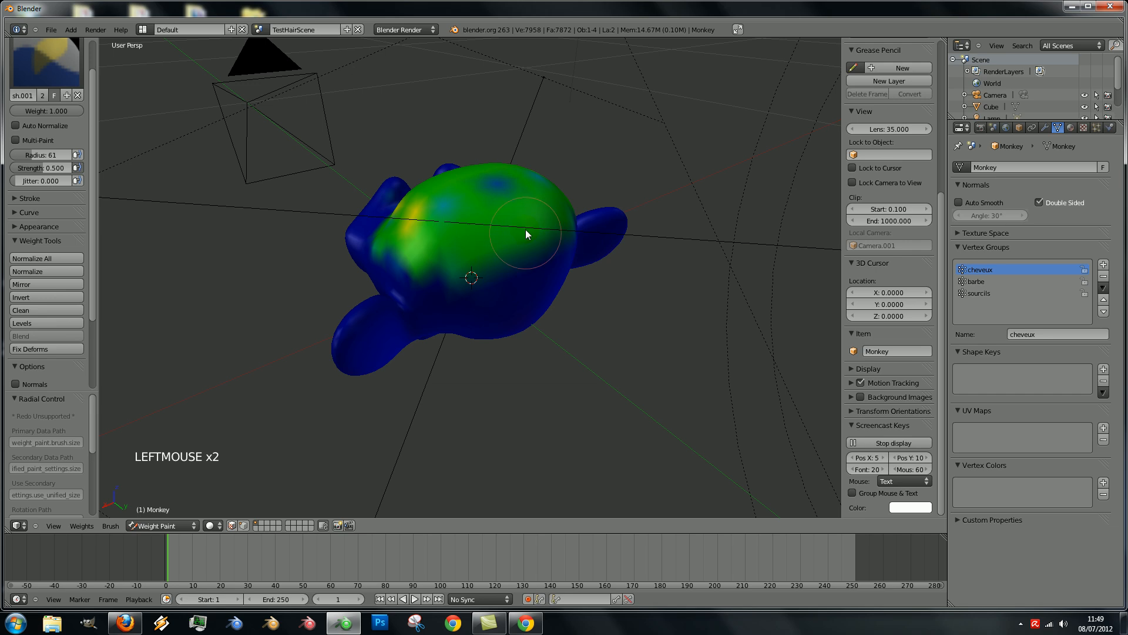
mouse_move(458, 220)
left_mouse_down()
mouse_move(456, 285)
mouse_move(520, 273)
left_mouse_up()
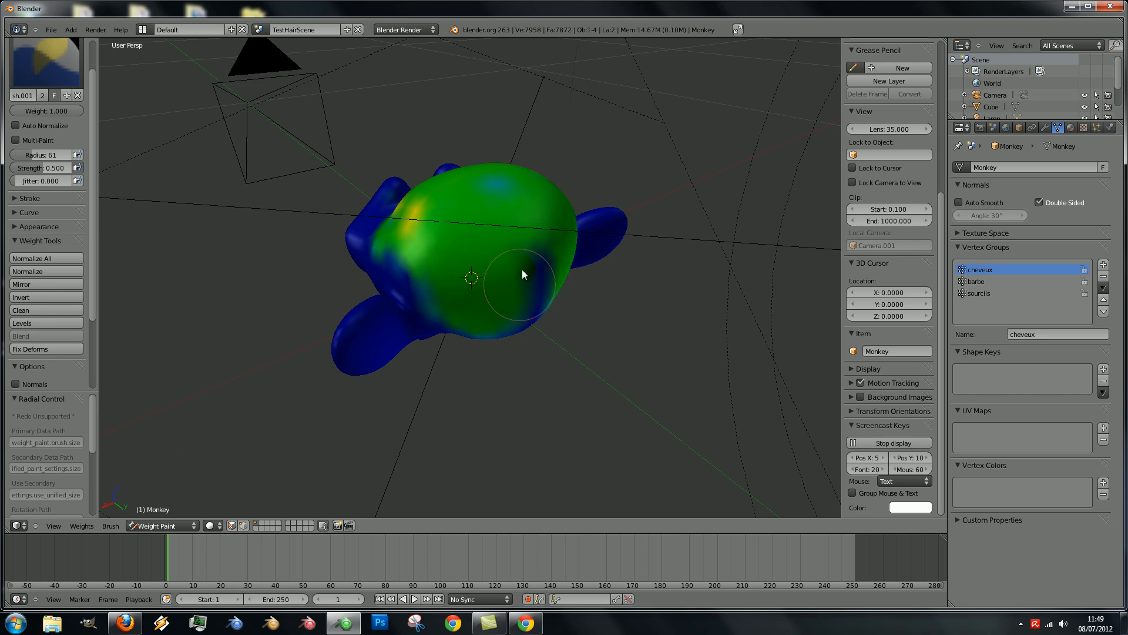
mouse_move(530, 316)
middle_mouse_down()
mouse_move(529, 254)
mouse_move(503, 257)
mouse_move(485, 219)
mouse_move(566, 276)
mouse_move(492, 214)
mouse_move(509, 241)
middle_mouse_up()
left_click(494, 267)
left_click(487, 206)
scroll(566, 277, "up", 2)
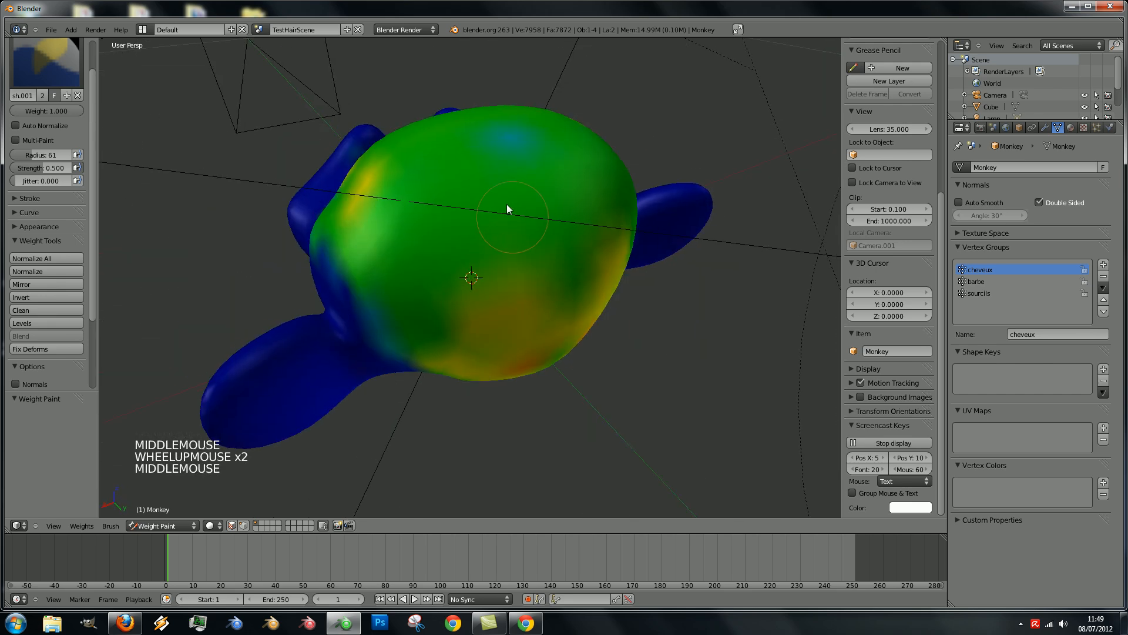
scroll(509, 217, "down", 2)
mouse_move(509, 213)
left_mouse_down()
mouse_move(457, 255)
mouse_move(520, 256)
left_mouse_up()
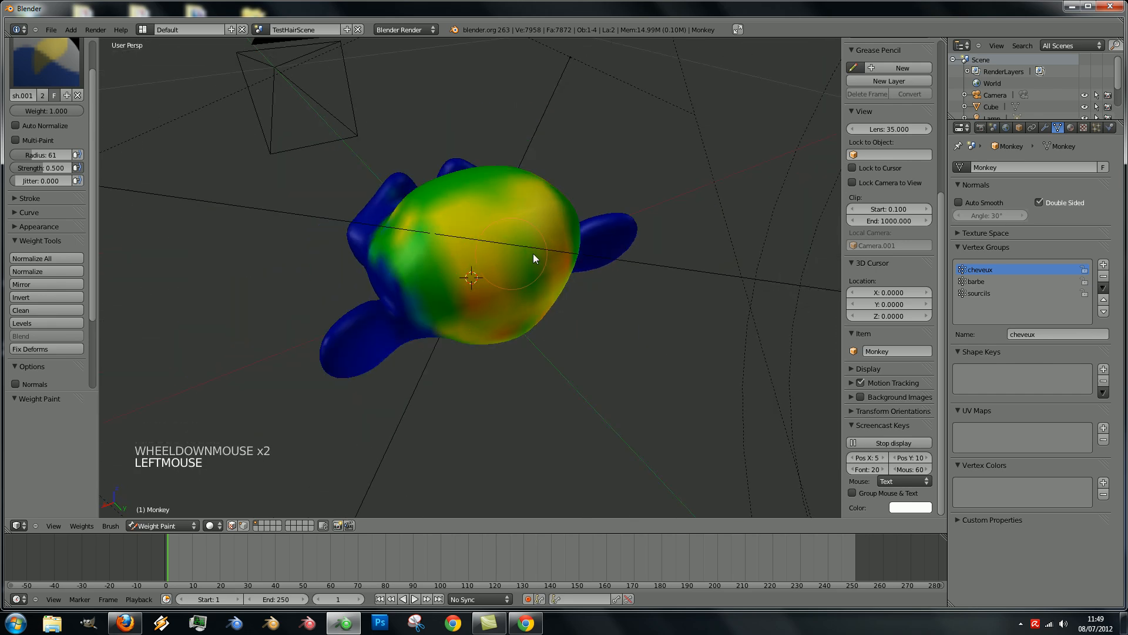
Build up stronger cheveux weight over the top, sides and back of the skull with repeated strokes
middle_click_drag(484, 231, 536, 282)
left_click_drag(470, 221, 434, 240)
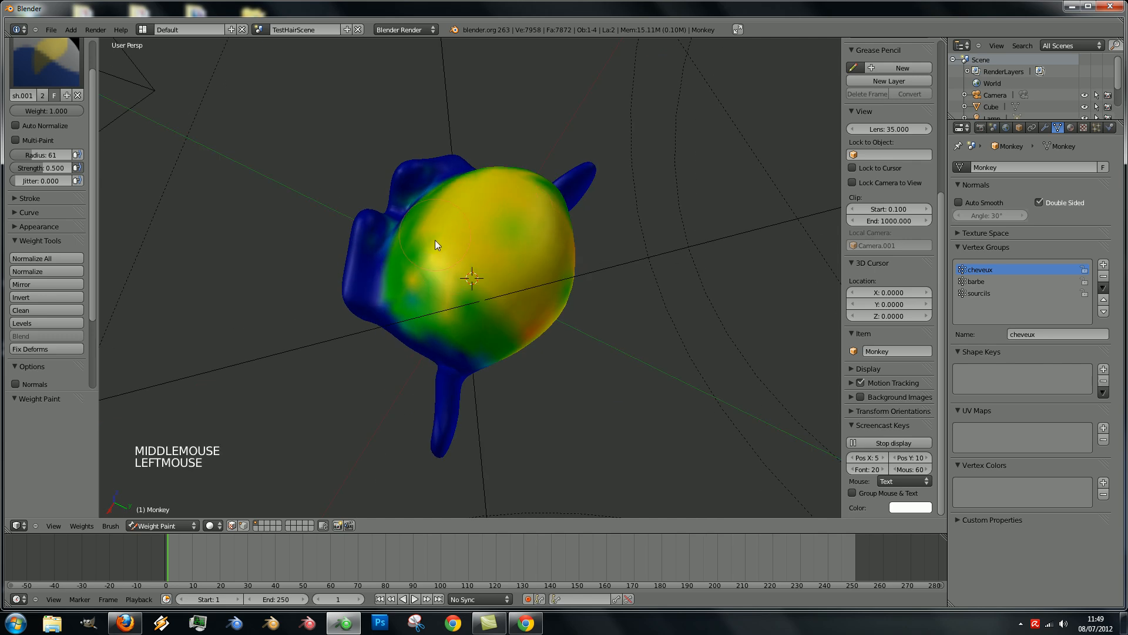
middle_click_drag(435, 241, 516, 262)
mouse_move(516, 262)
left_mouse_down()
mouse_move(438, 239)
mouse_move(500, 218)
left_mouse_up()
middle_click_drag(540, 250, 480, 242)
mouse_move(517, 247)
left_mouse_down()
mouse_move(534, 273)
mouse_move(557, 278)
left_mouse_up()
mouse_move(557, 279)
middle_mouse_down()
mouse_move(498, 262)
mouse_move(511, 257)
middle_mouse_up()
left_click_drag(491, 247, 494, 260)
middle_click_drag(493, 259, 478, 252)
left_click_drag(479, 252, 507, 281)
mouse_move(516, 257)
middle_mouse_down()
mouse_move(717, 270)
mouse_move(506, 259)
mouse_move(438, 193)
mouse_move(439, 223)
middle_mouse_up()
left_click_drag(438, 226, 470, 244)
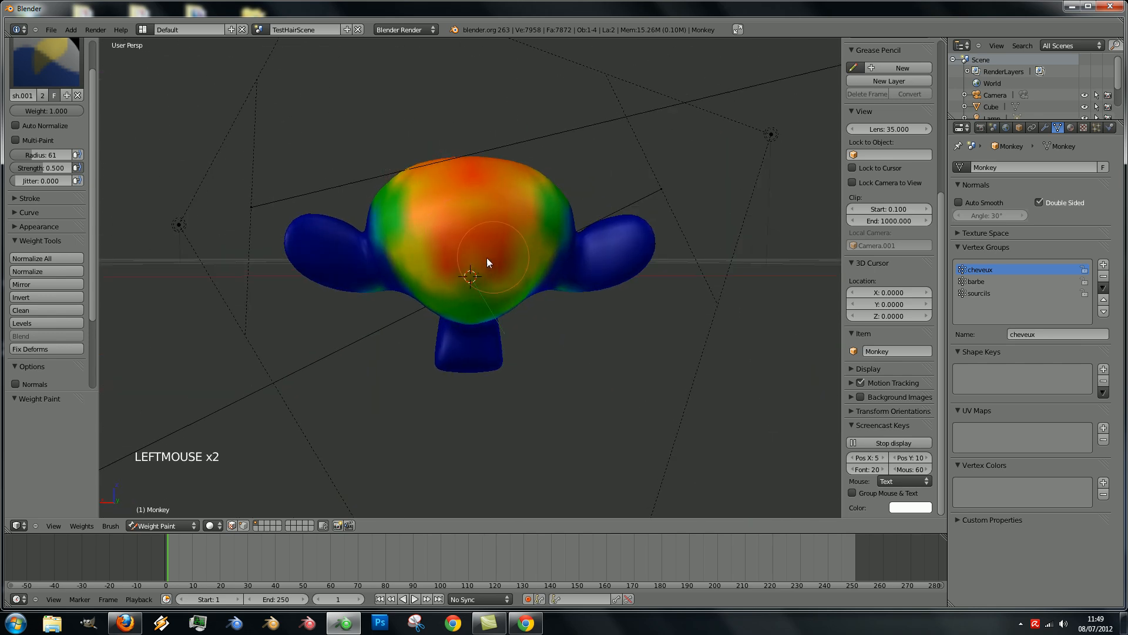
Erase the stray cheveux weight from the brow ridges and around the eyes with the Subtract brush
middle_click_drag(476, 232, 493, 281)
scroll(538, 281, "up", 2)
scroll(409, 298, "up", 2)
left_click(47, 63)
left_click(97, 180)
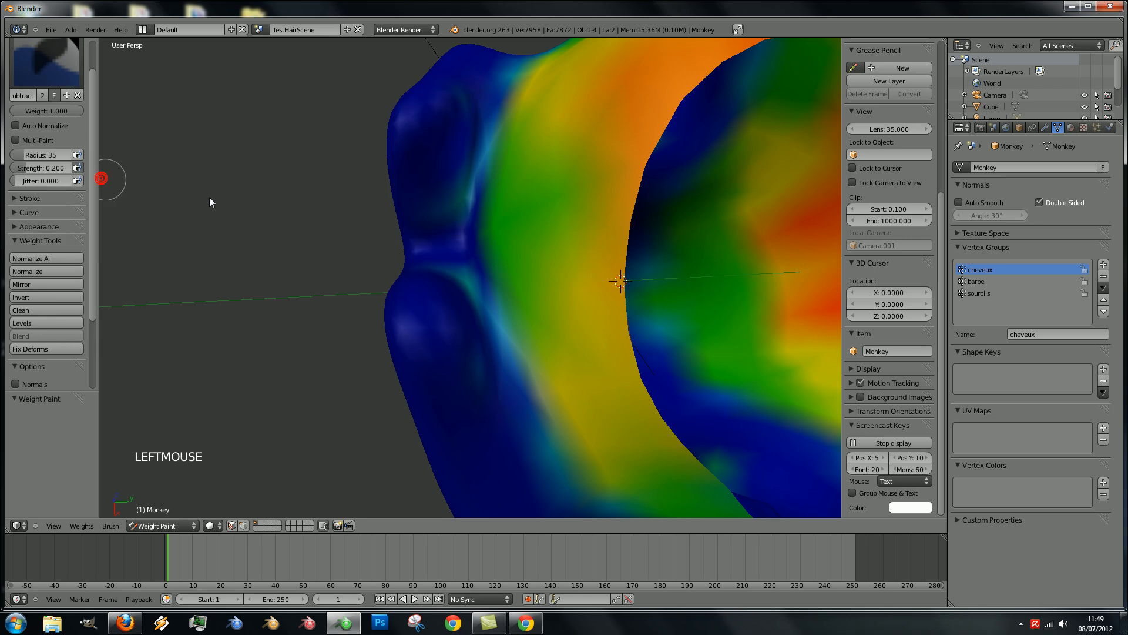
mouse_move(453, 302)
left_mouse_down()
mouse_move(470, 296)
mouse_move(426, 254)
mouse_move(481, 370)
left_mouse_up()
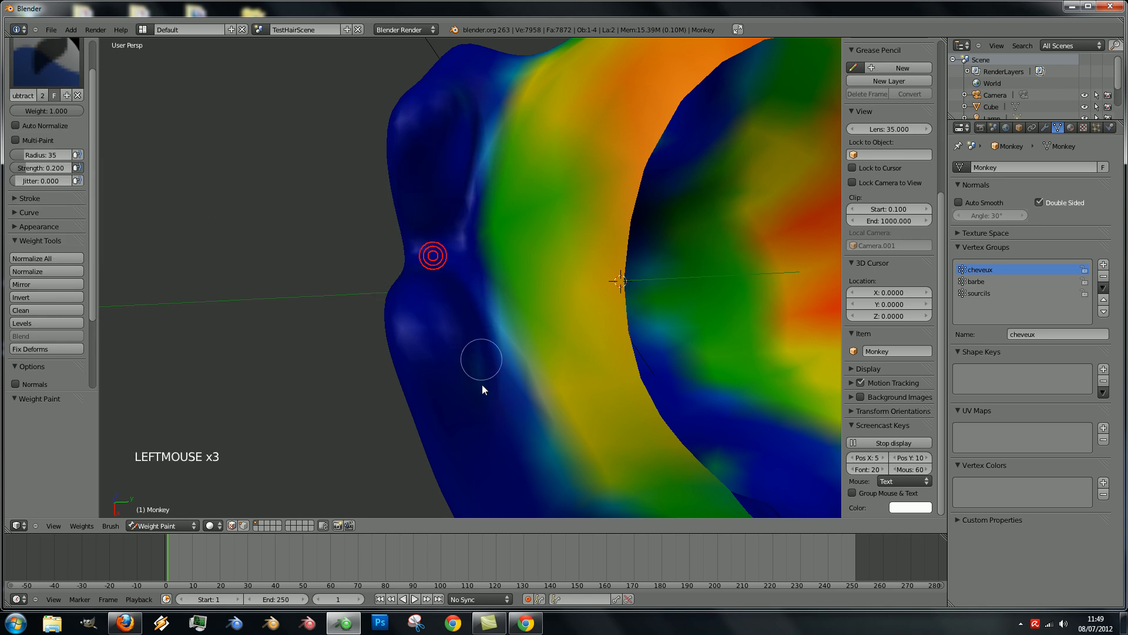
scroll(546, 334, "down", 5)
middle_click_drag(545, 334, 426, 246)
scroll(481, 230, "up", 1)
left_click_drag(422, 226, 434, 228)
middle_click_drag(441, 225, 423, 282)
scroll(458, 188, "up", 1)
left_click(440, 162)
scroll(621, 223, "down", 4)
scroll(506, 312, "up", 2)
scroll(447, 282, "up", 2)
middle_click_drag(450, 284, 546, 294)
scroll(494, 298, "down", 2)
Make barbe the active vertex group and choose Brush.001 for painting the lower face
left_click(977, 282)
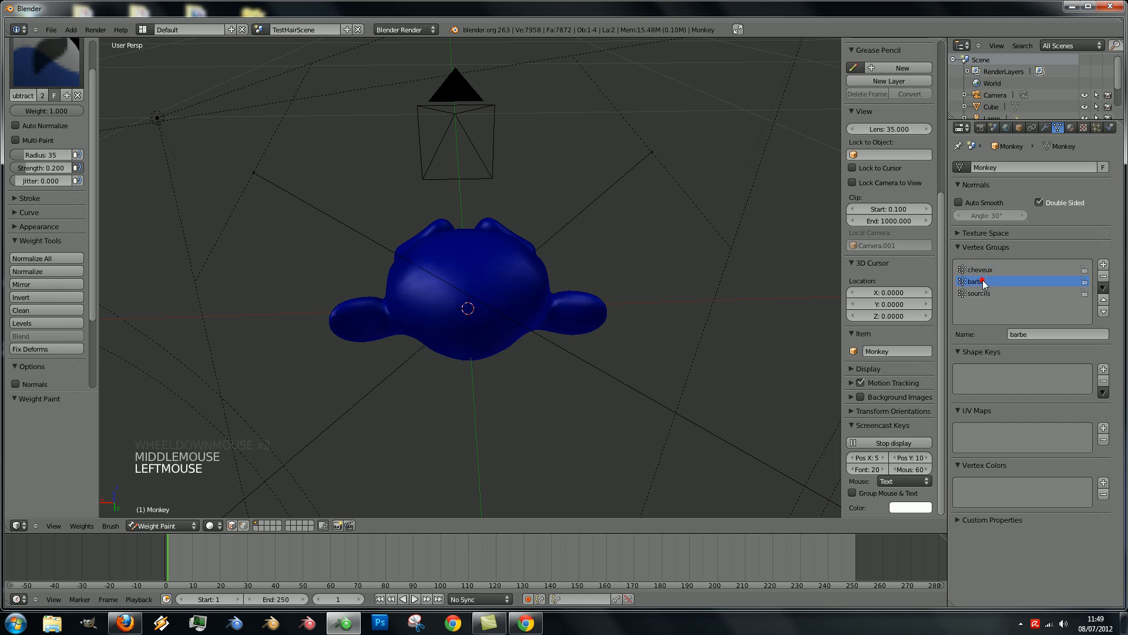
middle_click_drag(464, 295, 682, 264)
scroll(538, 334, "up", 2)
middle_click_drag(538, 333, 538, 279, "shift")
scroll(545, 299, "up", 4)
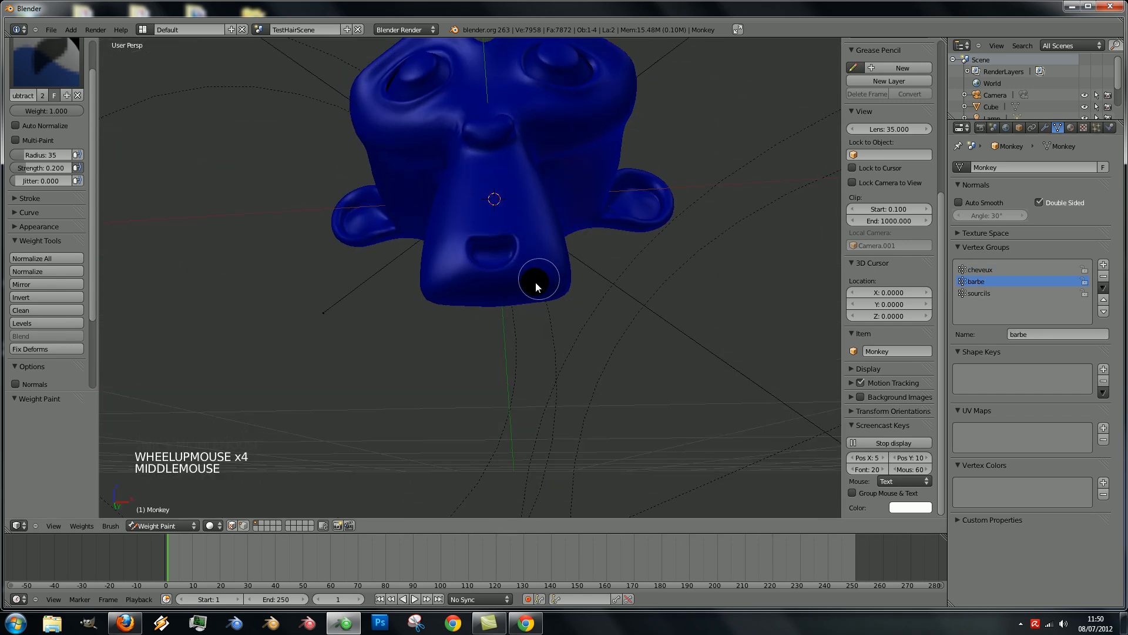
left_click(46, 62)
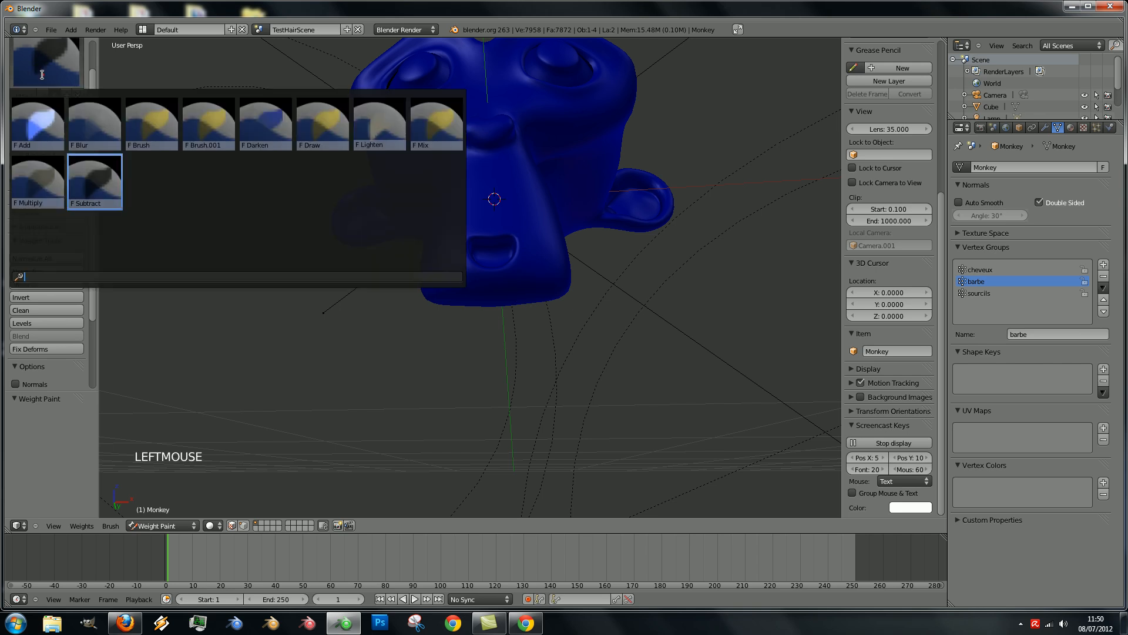
left_click(190, 127)
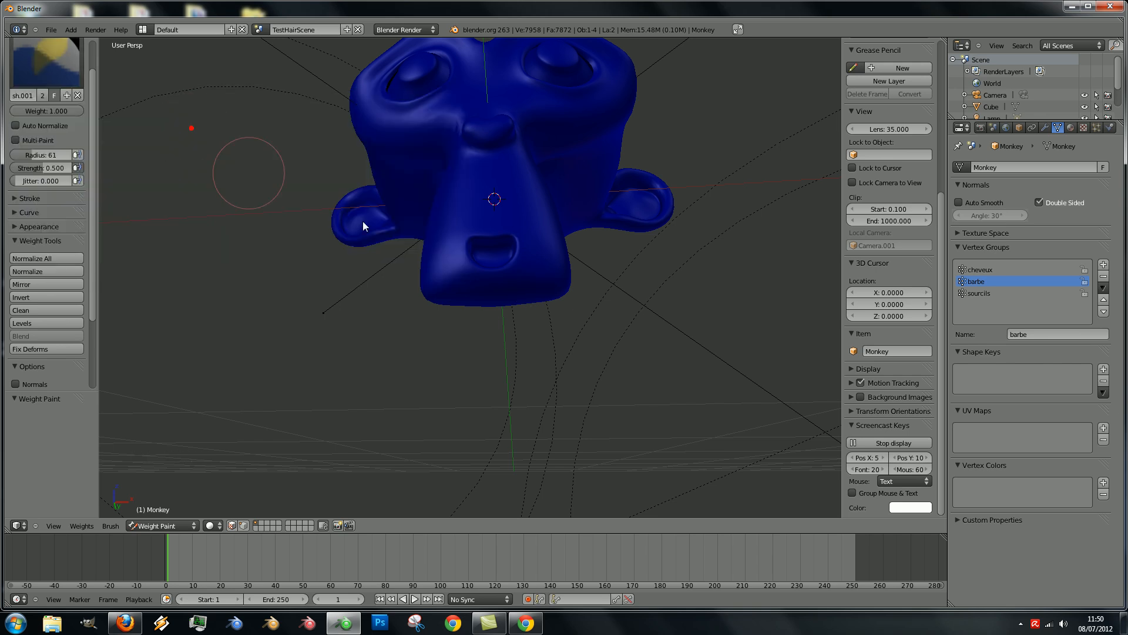
Switch to orthographic view and paint barbe weight across the monkey's chin below the mouth
scroll(474, 262, "up", 2)
middle_click_drag(508, 265, 496, 249)
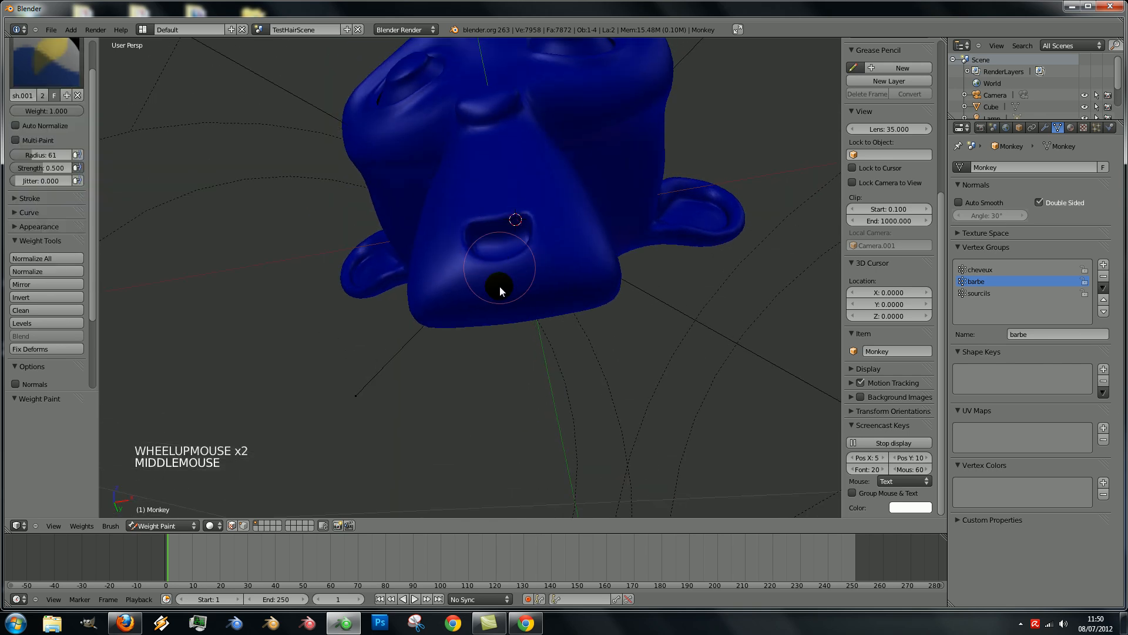
scroll(521, 292, "up", 1)
scroll(545, 298, "up", 1)
scroll(555, 300, "down", 1)
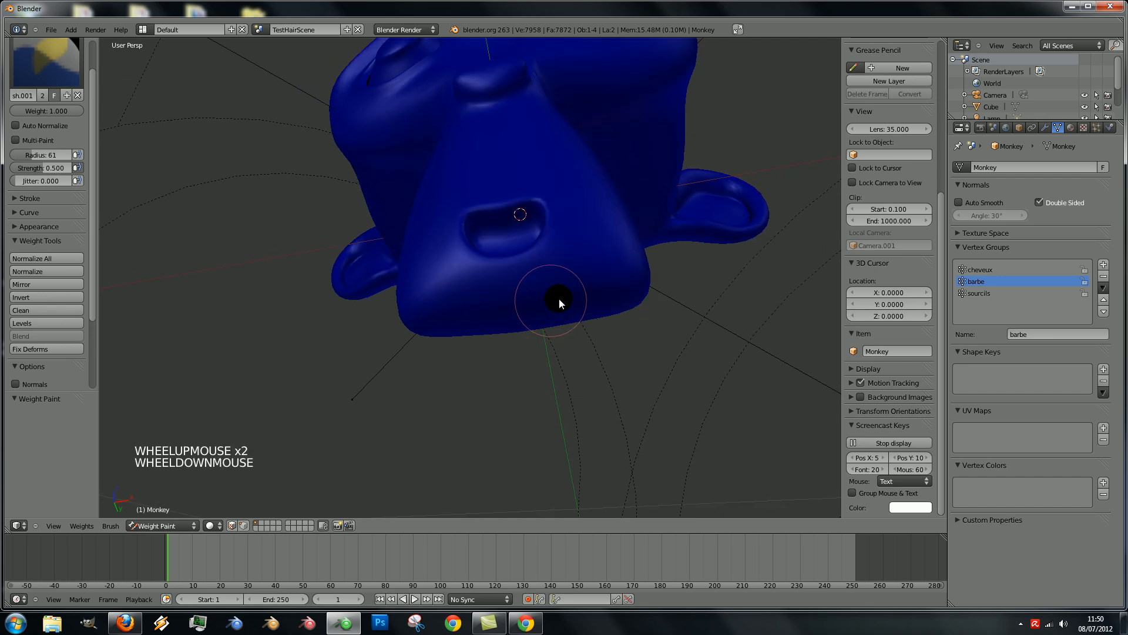
key("KP_5")
scroll(559, 298, "up", 1)
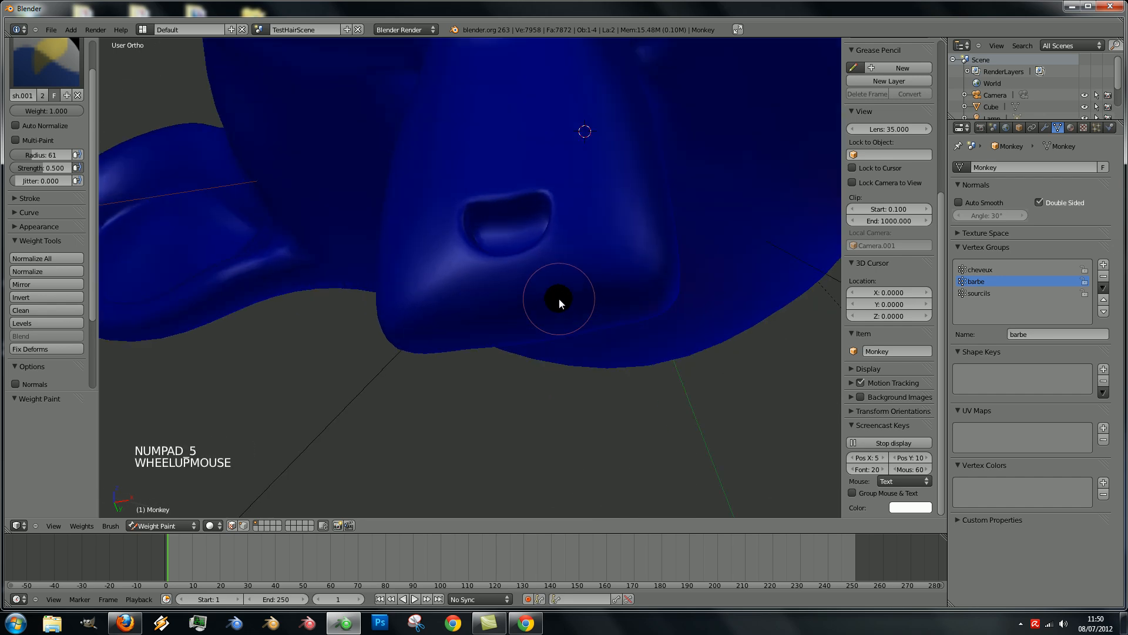
scroll(559, 298, "down", 2)
middle_click_drag(555, 294, 520, 296)
mouse_move(520, 296)
left_mouse_down()
mouse_move(579, 293)
mouse_move(503, 299)
left_mouse_up()
mouse_move(477, 303)
middle_mouse_down()
mouse_move(532, 251)
mouse_move(538, 289)
middle_mouse_up()
scroll(537, 289, "up", 3)
mouse_move(623, 295)
left_mouse_down()
mouse_move(485, 330)
mouse_move(607, 309)
mouse_move(552, 322)
left_mouse_up()
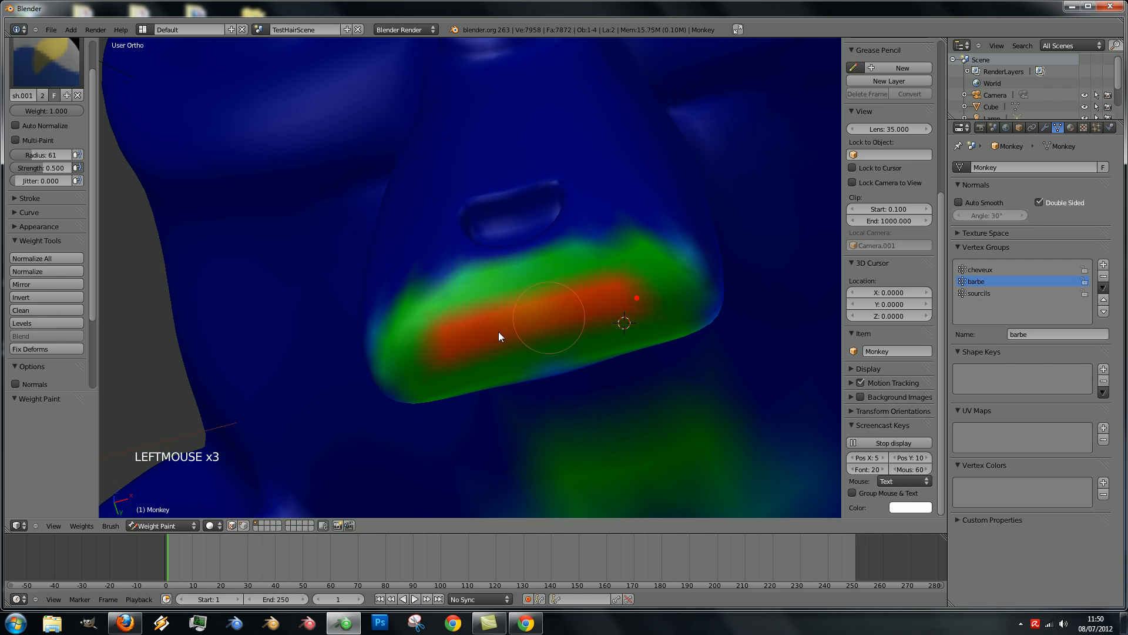
left_click_drag(636, 309, 569, 330)
scroll(597, 292, "down", 2)
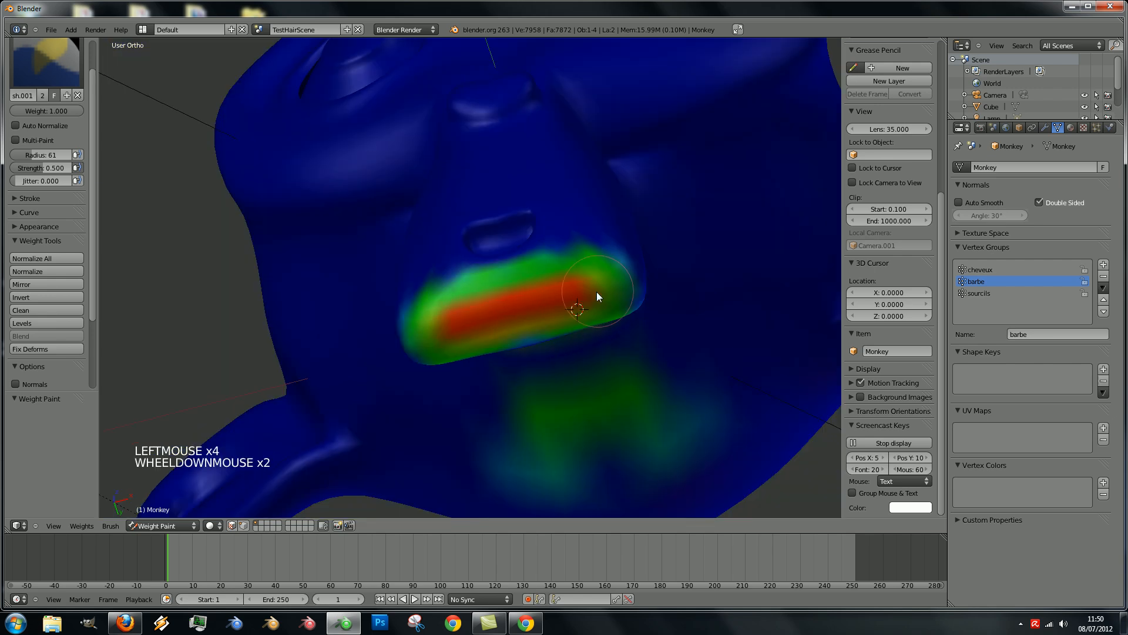
Remove the stray barbe weight from the throat and underside of the head with the Subtract brush
scroll(597, 292, "down", 1)
middle_click_drag(597, 292, 437, 214)
scroll(556, 209, "down", 4)
middle_click_drag(556, 209, 512, 195)
scroll(490, 206, "up", 1)
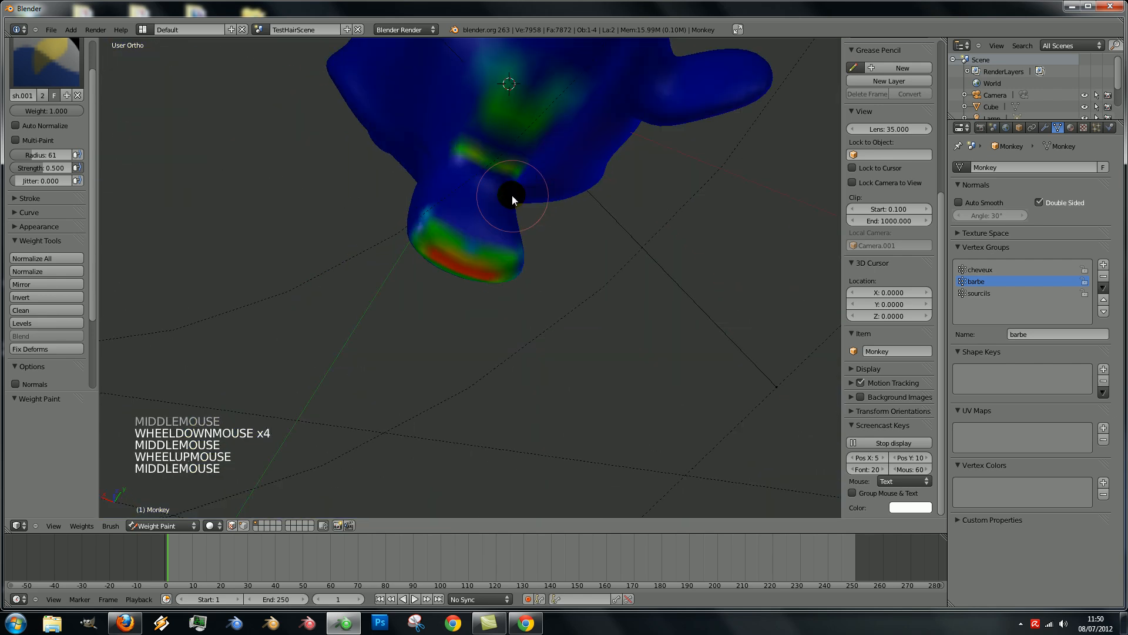
scroll(516, 147, "down", 2)
middle_click_drag(516, 147, 499, 196, "shift")
scroll(502, 234, "up", 2)
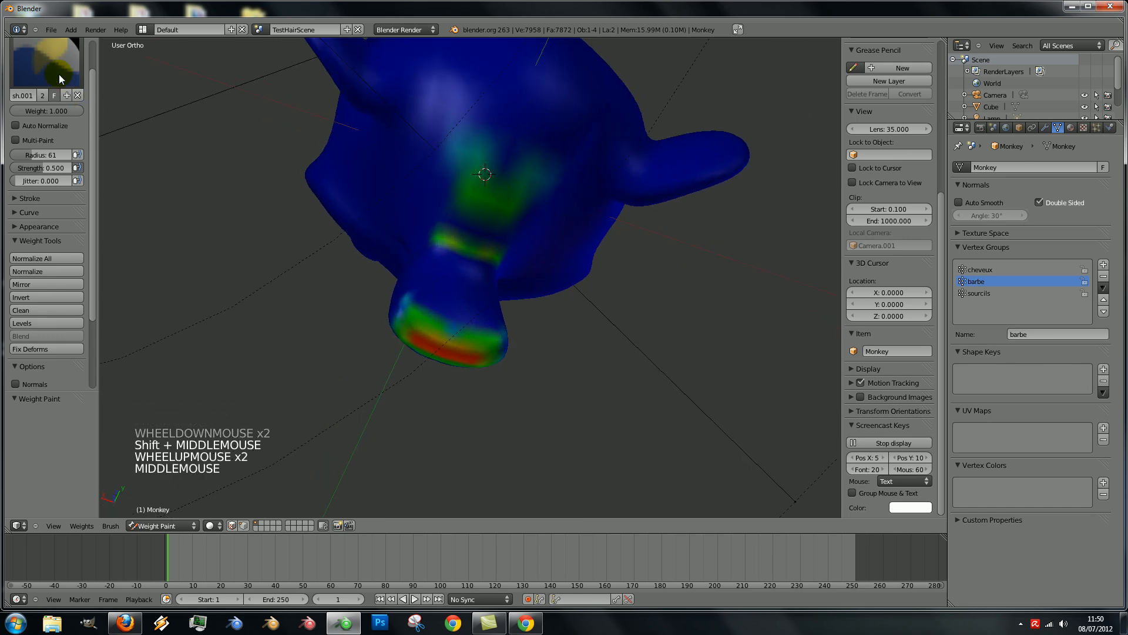
left_click(62, 79)
left_click(317, 126)
left_click(471, 160)
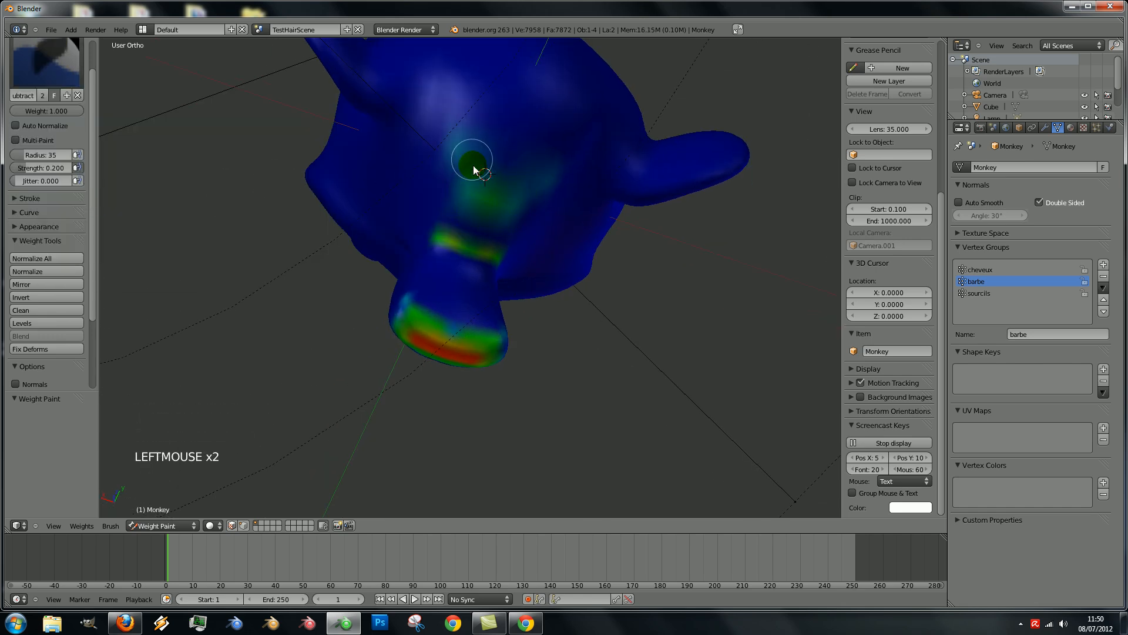
scroll(474, 172, "down", 3)
left_click(459, 212)
left_click(473, 250)
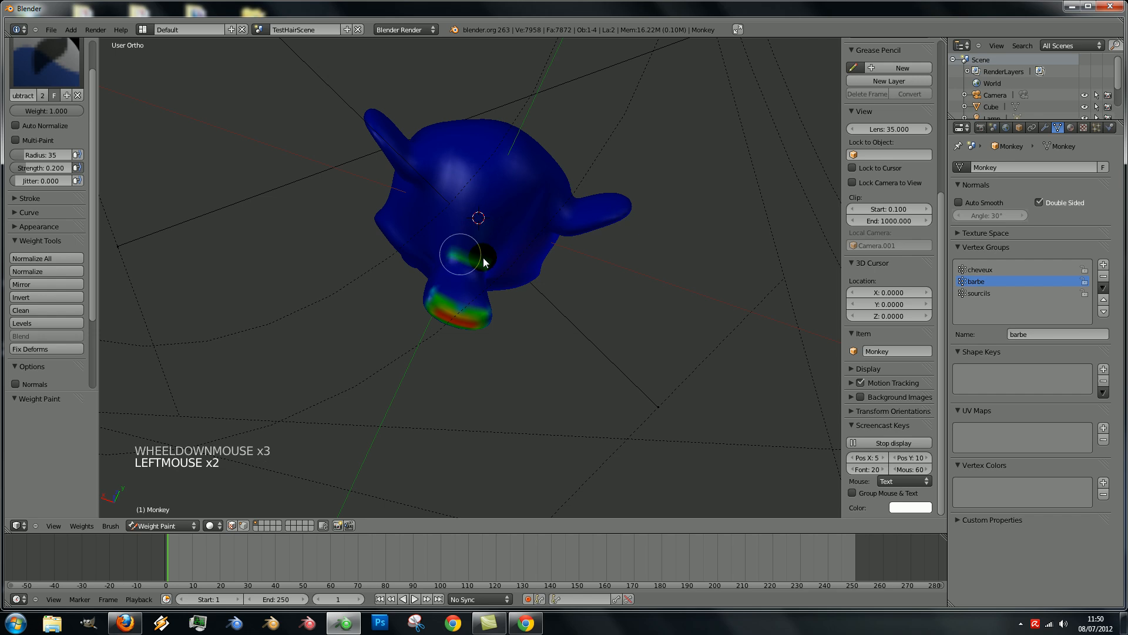
left_click(461, 258)
left_click(497, 264)
left_click(488, 262)
middle_click_drag(479, 260, 569, 327)
left_click(529, 258)
scroll(516, 285, "up", 2)
scroll(536, 266, "up", 2)
scroll(562, 339, "down", 2)
middle_click_drag(537, 267, 470, 327, "shift")
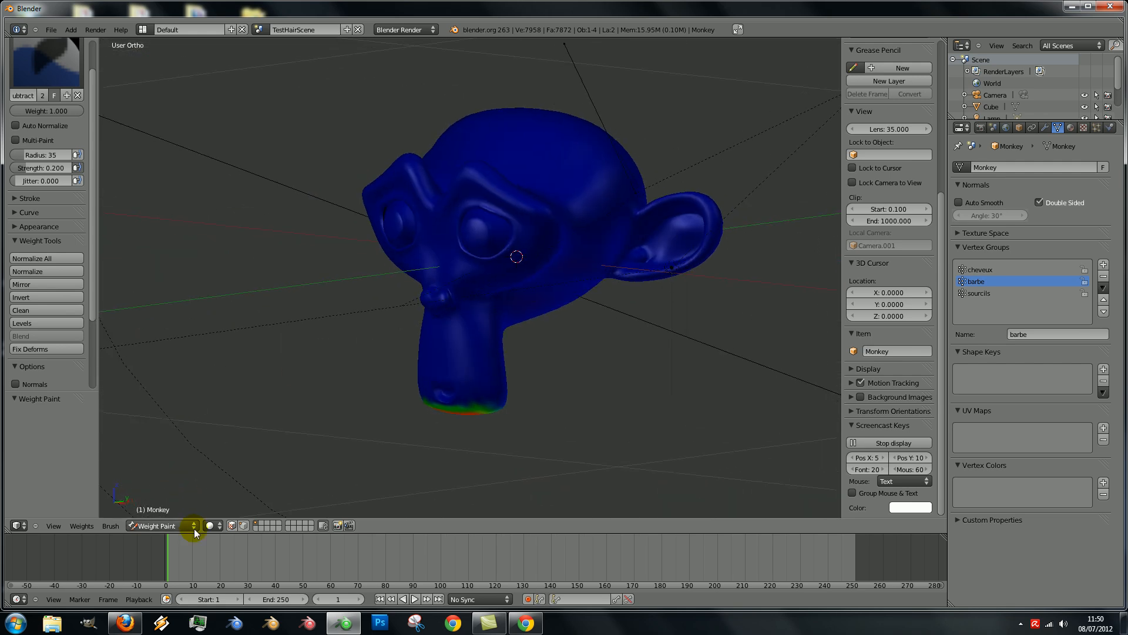
left_click(176, 526)
left_click(176, 512)
middle_click_drag(477, 259, 423, 294)
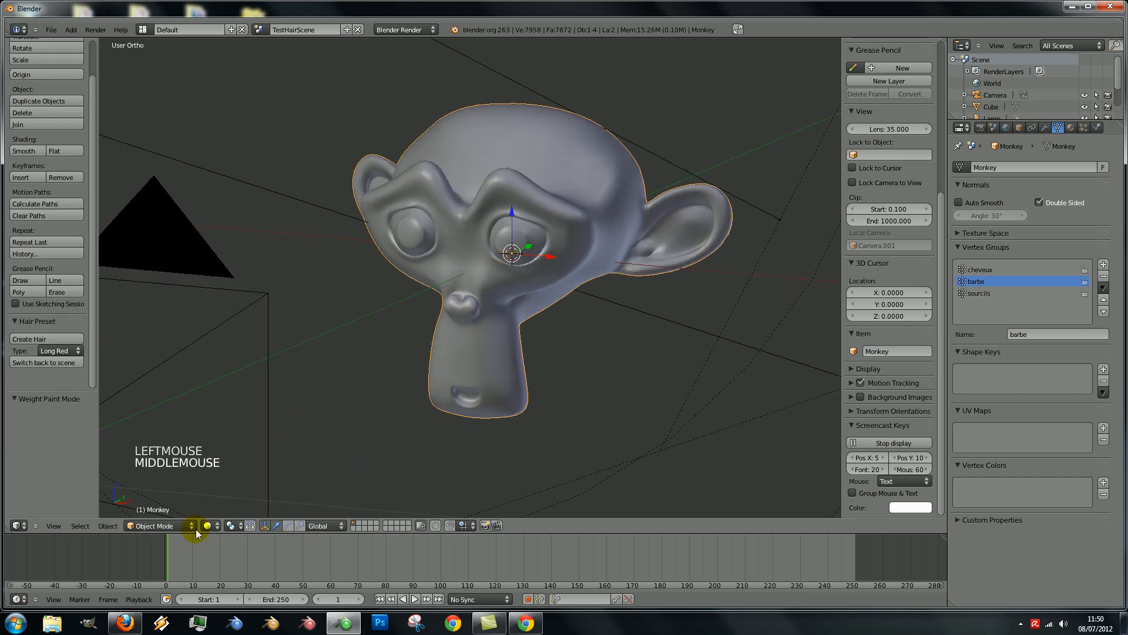
left_click(181, 526)
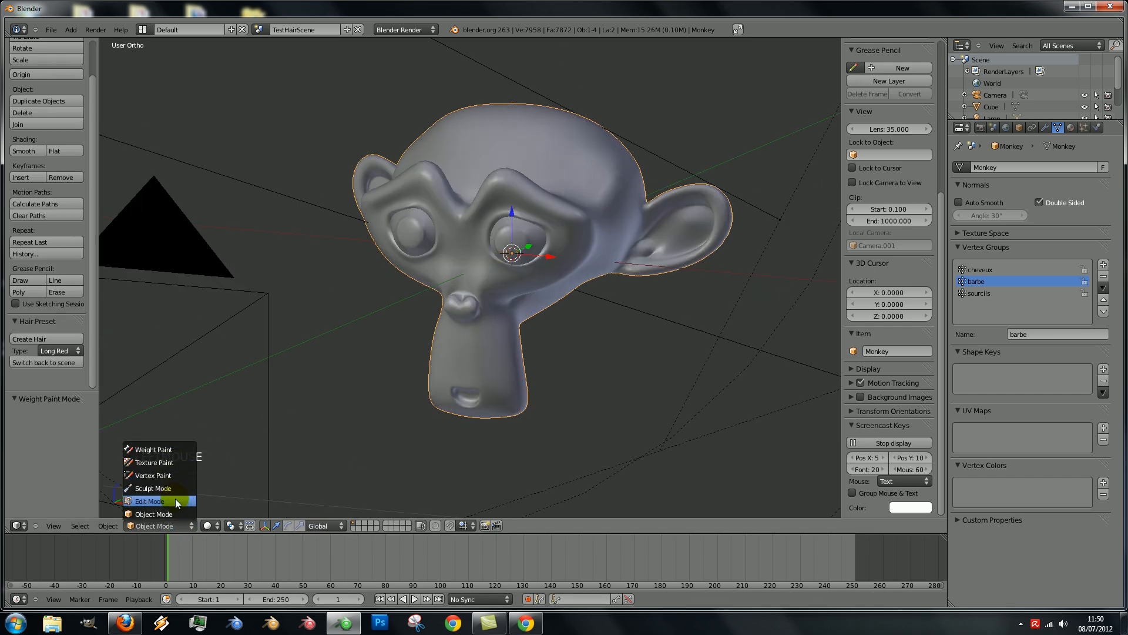
left_click(166, 448)
Make sourcils the active vertex group and choose the weight brush named Brush for the eyebrows
middle_click_drag(467, 315, 588, 294)
middle_click_drag(625, 235, 576, 275)
left_click(976, 293)
scroll(582, 250, "up", 3)
middle_click_drag(524, 229, 480, 269, "shift")
scroll(388, 317, "up", 3)
left_click(68, 70)
left_click(168, 122)
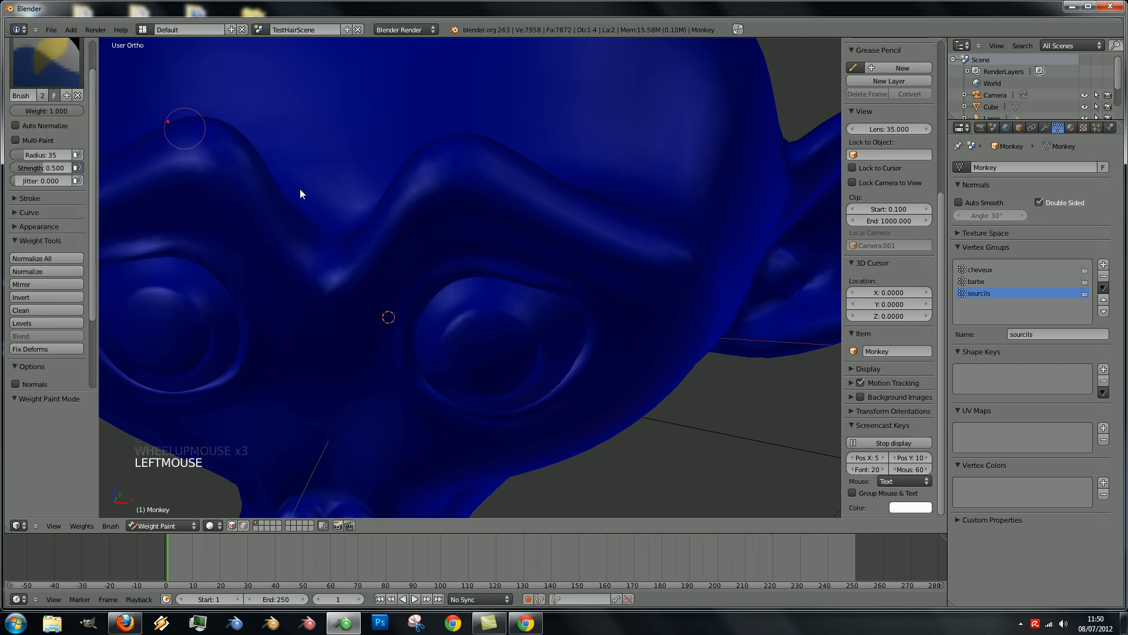
Paint sourcils weight along the monkey's brow ridge with repeated strokes, mirrored on both sides
scroll(504, 254, "up", 2)
scroll(494, 245, "down", 2)
middle_click_drag(495, 245, 415, 242)
left_click_drag(329, 234, 536, 328)
left_click_drag(316, 220, 523, 327)
left_click_drag(338, 233, 480, 328)
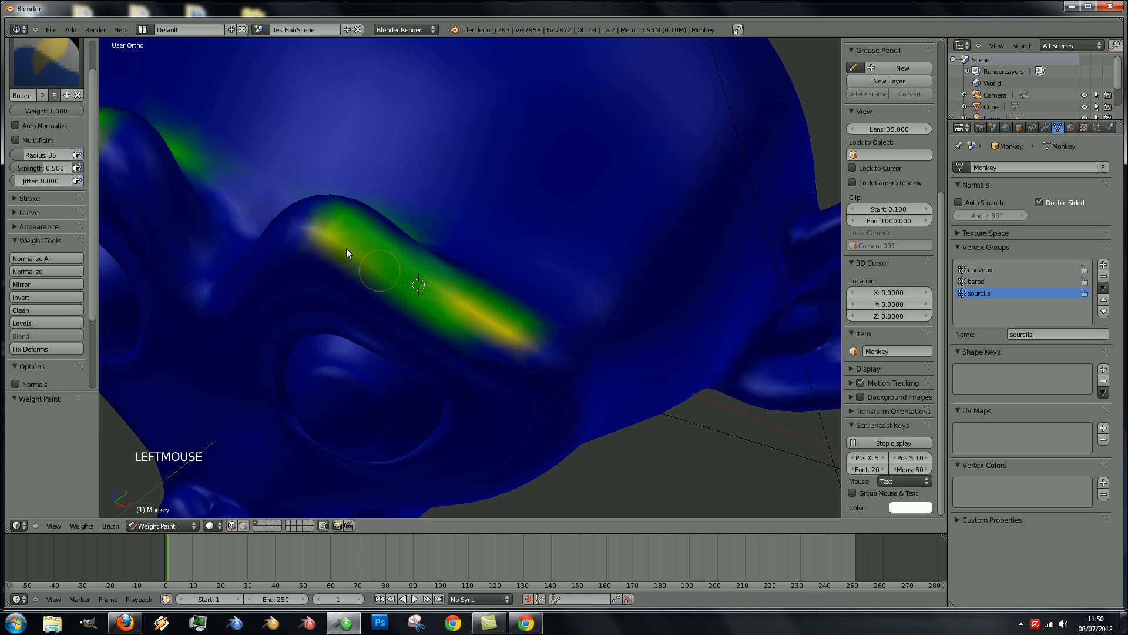
left_click_drag(343, 243, 499, 329)
left_click_drag(358, 255, 538, 350)
Trim the excess sourcils weight around the eyebrows with the Subtract brush
scroll(410, 299, "down", 3)
middle_click_drag(410, 300, 359, 317)
scroll(360, 316, "down", 1)
left_click(52, 77)
left_click(102, 183)
key("x")
mouse_move(364, 264)
left_mouse_down()
mouse_move(389, 302)
mouse_move(341, 259)
left_mouse_up()
mouse_move(341, 259)
left_mouse_down()
mouse_move(388, 307)
mouse_move(348, 248)
left_mouse_up()
mouse_move(347, 248)
middle_mouse_down()
mouse_move(534, 255)
mouse_move(595, 186)
mouse_move(611, 206)
middle_mouse_up()
scroll(531, 248, "up", 4)
scroll(471, 233, "down", 2)
scroll(386, 255, "down", 1)
mouse_move(471, 233)
middle_mouse_down()
mouse_move(386, 255)
mouse_move(479, 249)
middle_mouse_up()
scroll(386, 255, "down", 2)
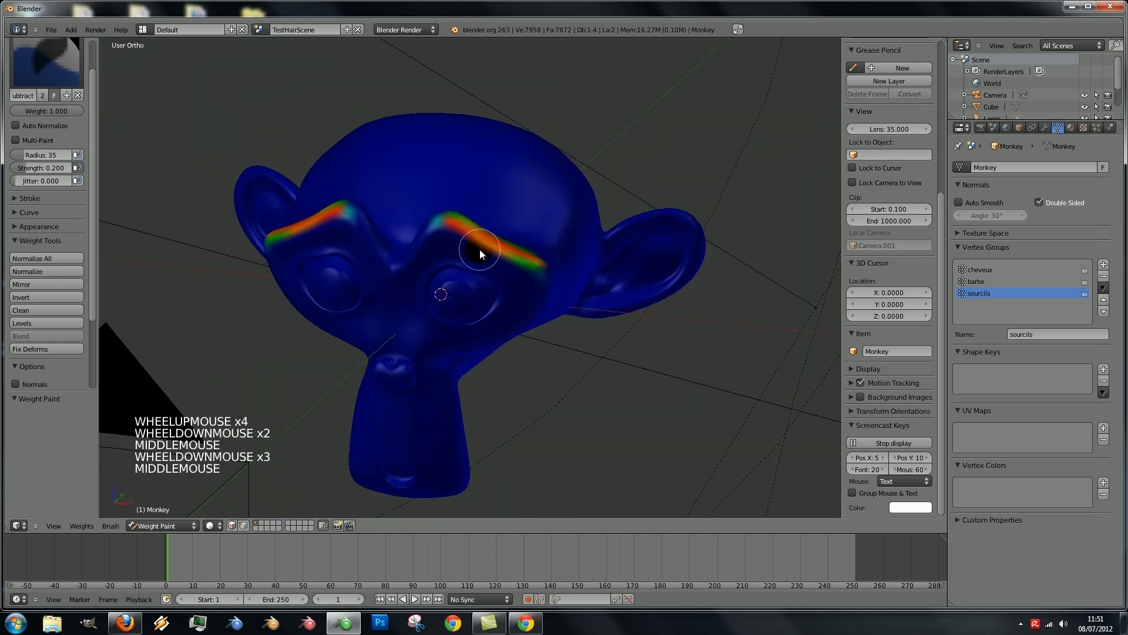
Examine the painted weights of the cheveux, barbe and sourcils vertex groups one after another
left_click(986, 269)
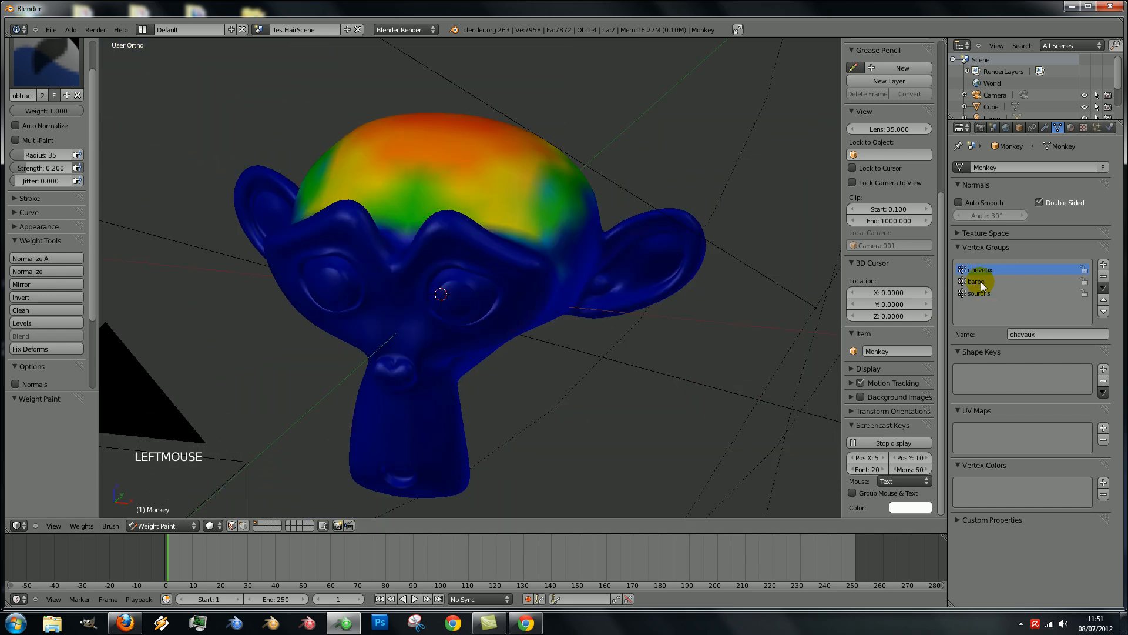
left_click(982, 280)
middle_click_drag(473, 332, 391, 292)
left_click(976, 293)
scroll(520, 313, "down", 1)
scroll(520, 312, "down", 1)
scroll(520, 313, "up", 2)
scroll(502, 319, "down", 1)
scroll(502, 319, "down", 4)
scroll(433, 320, "up", 3)
scroll(390, 292, "down", 3)
scroll(390, 291, "down", 1)
scroll(390, 291, "up", 3)
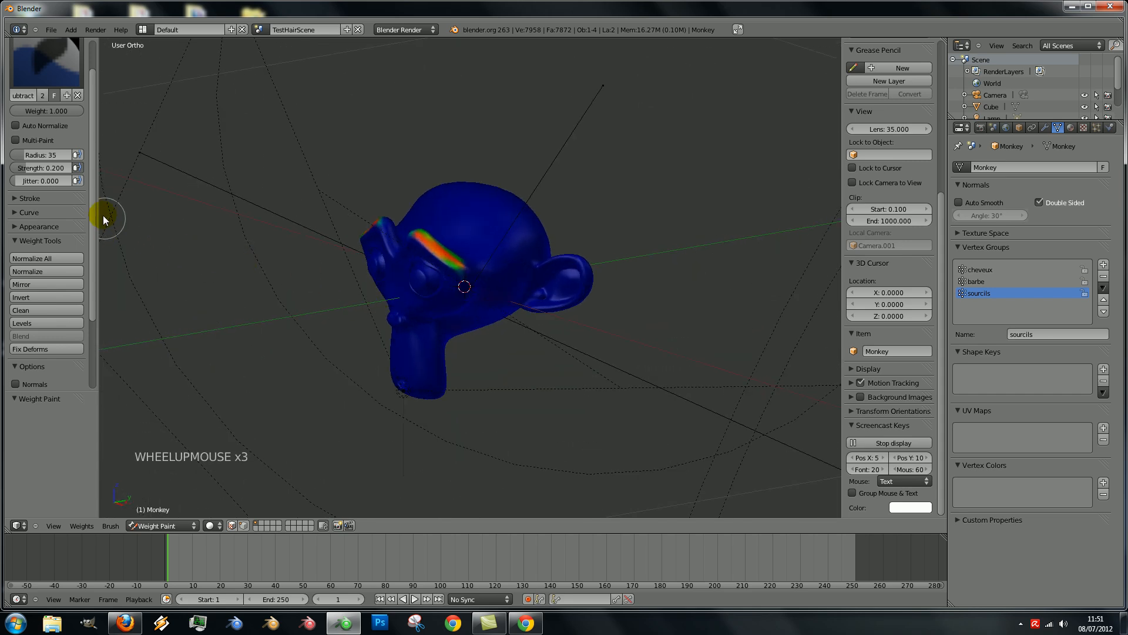
Switch the monkey back to Object Mode
left_click(193, 527)
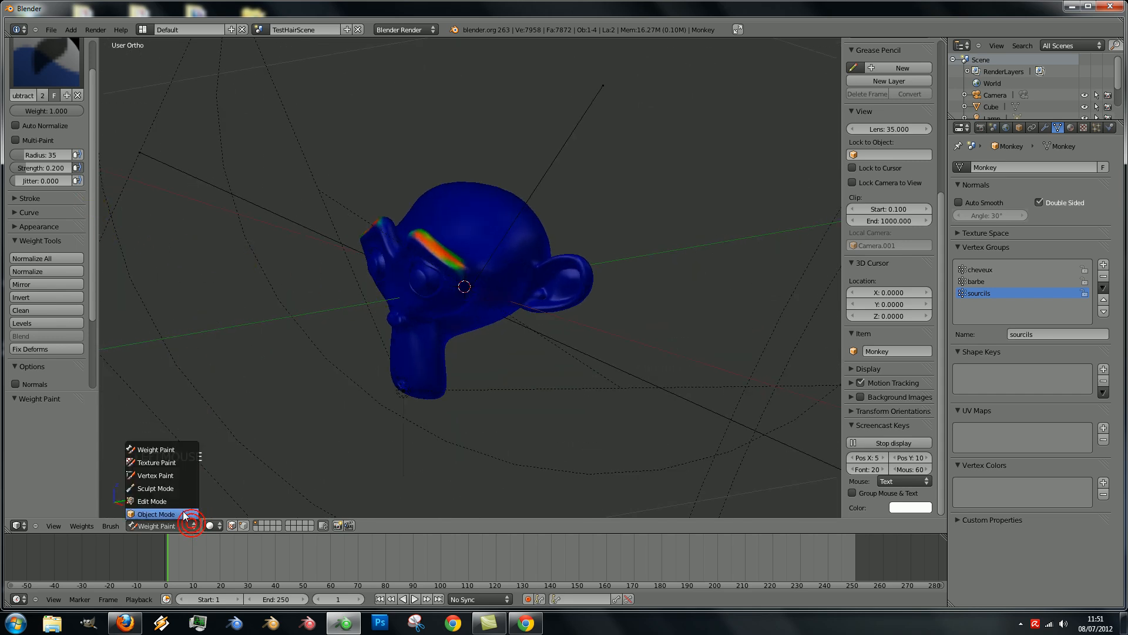
left_click(162, 512)
scroll(453, 274, "down", 3)
scroll(452, 273, "up", 4)
middle_click_drag(453, 273, 445, 270)
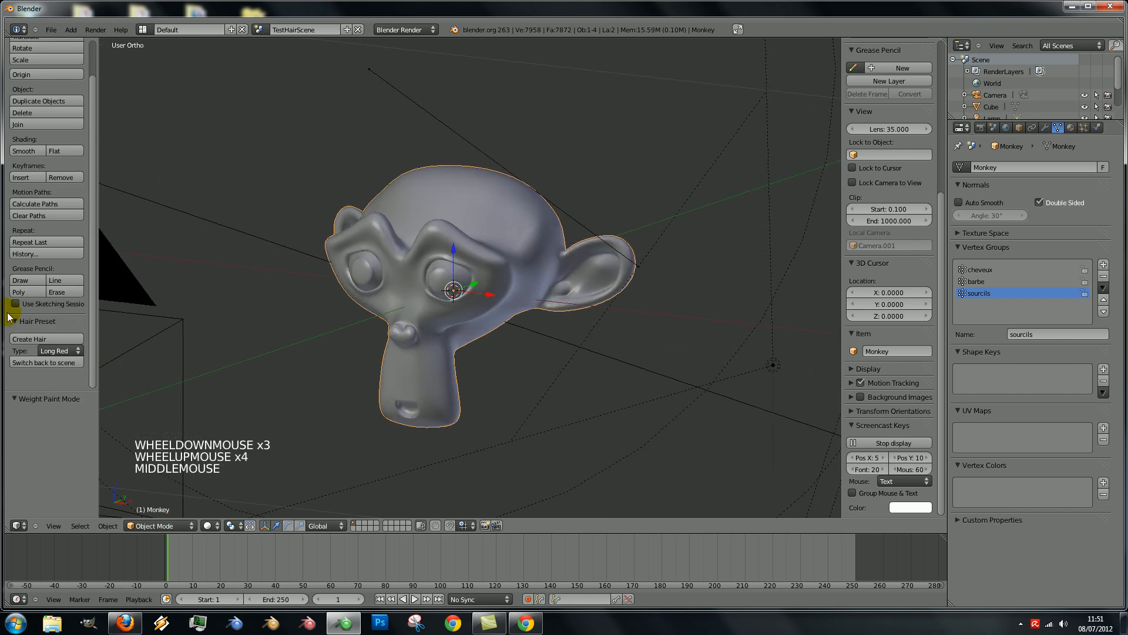
scroll(71, 289, "down", 2)
middle_click_drag(435, 299, 406, 298)
scroll(434, 288, "down", 6)
scroll(461, 274, "up", 6)
middle_click_drag(466, 265, 418, 287)
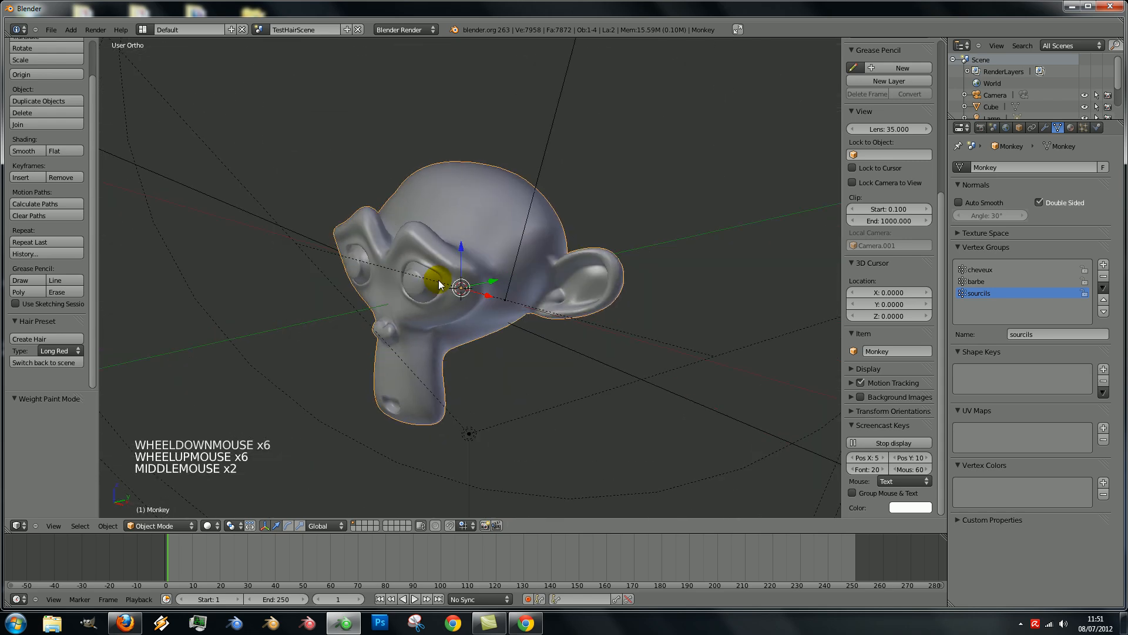
Render a test image of the hairless monkey and return to the 3D view
key("F12")
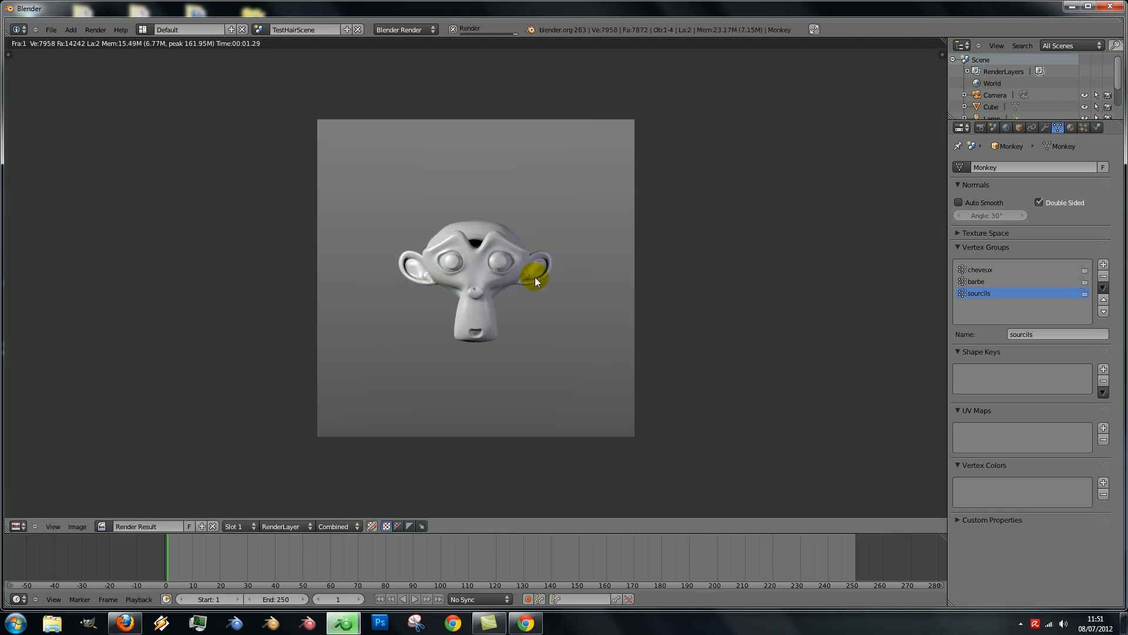
key("Escape")
scroll(485, 270, "down", 5)
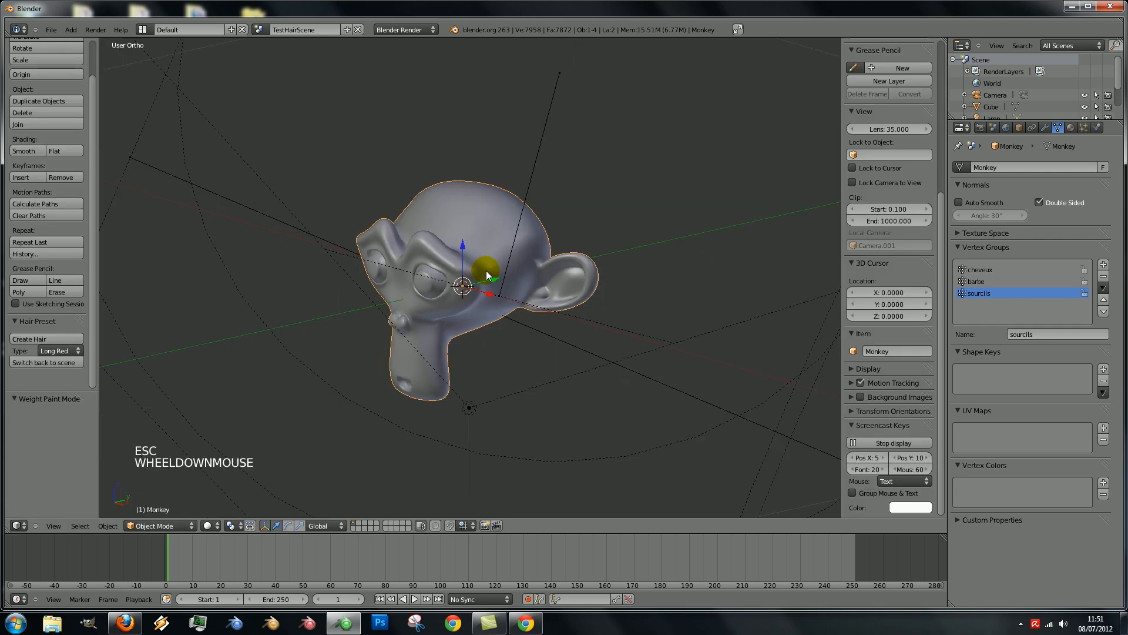
scroll(485, 270, "up", 5)
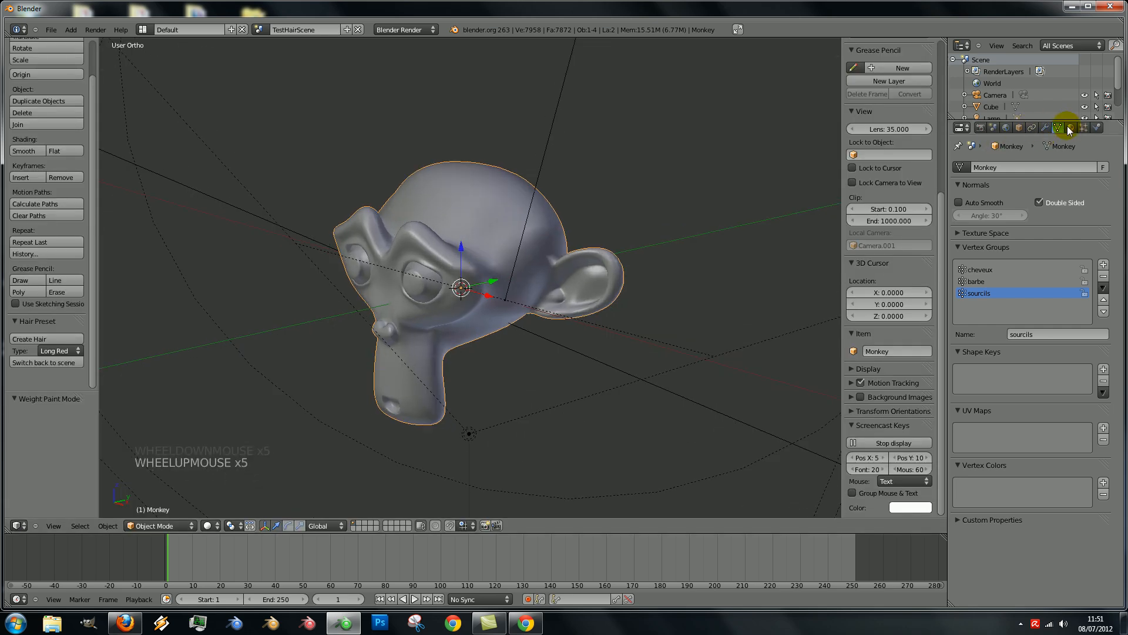
Add a new material to the monkey with specular intensity 0.121 and a light skin-toned diffuse color
left_click(1020, 127)
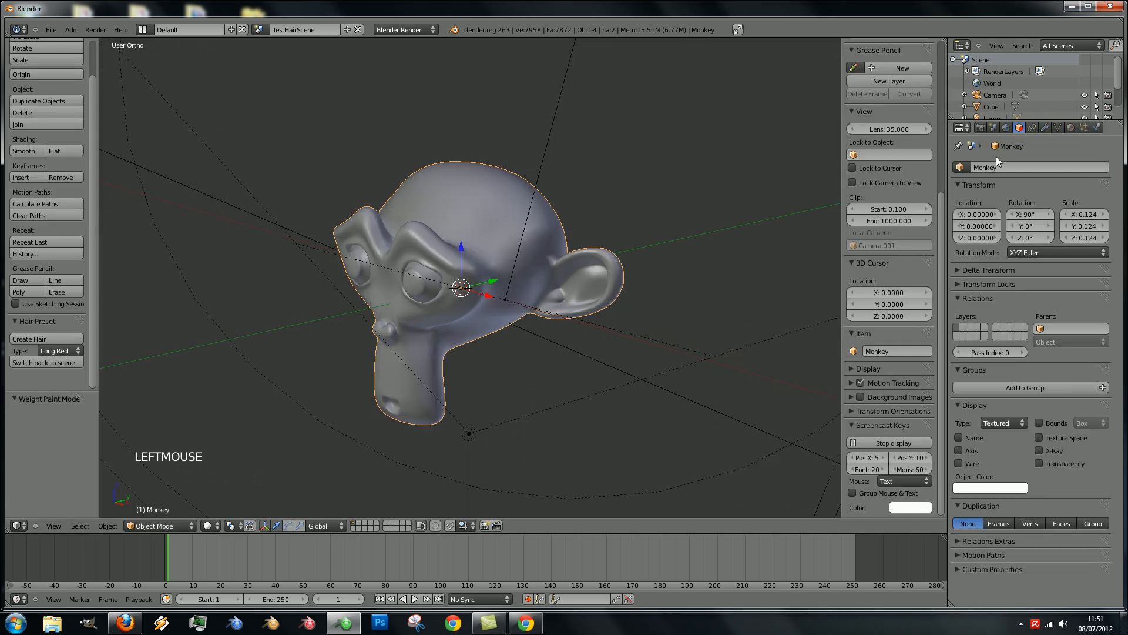
left_click(1070, 128)
left_click(1007, 201)
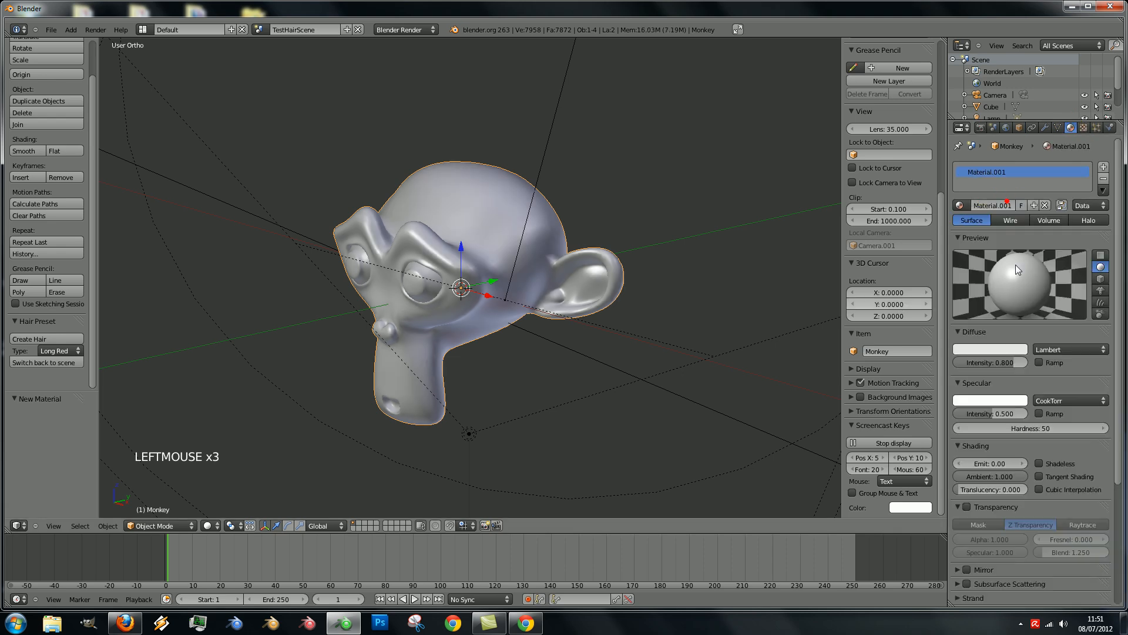
left_click_drag(974, 420, 964, 417)
left_click(992, 347)
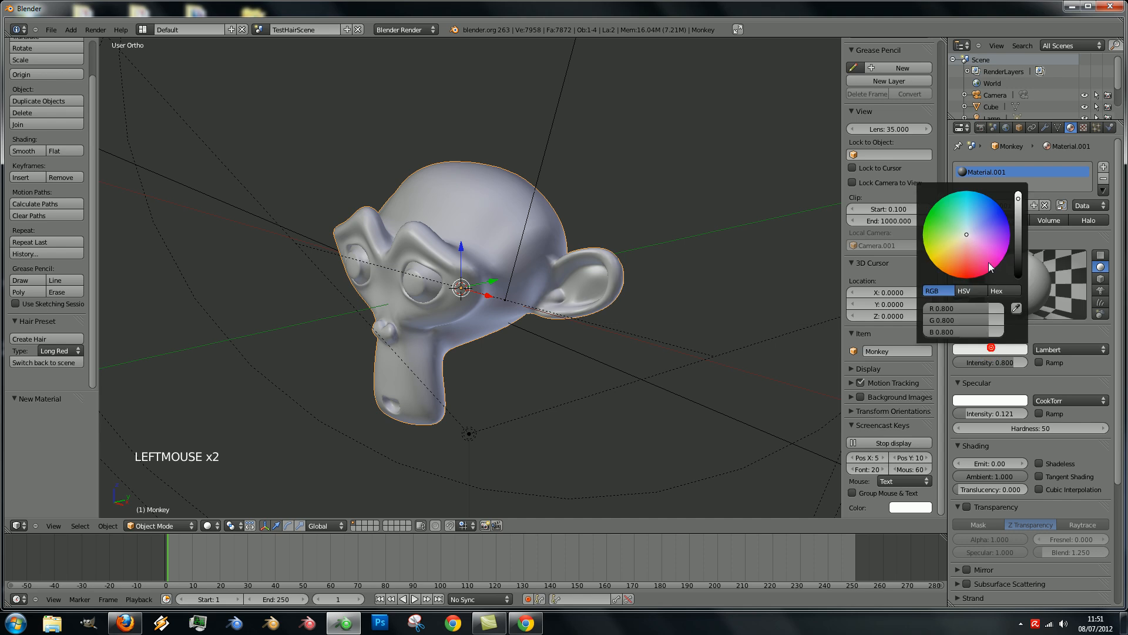
left_click_drag(965, 238, 957, 256)
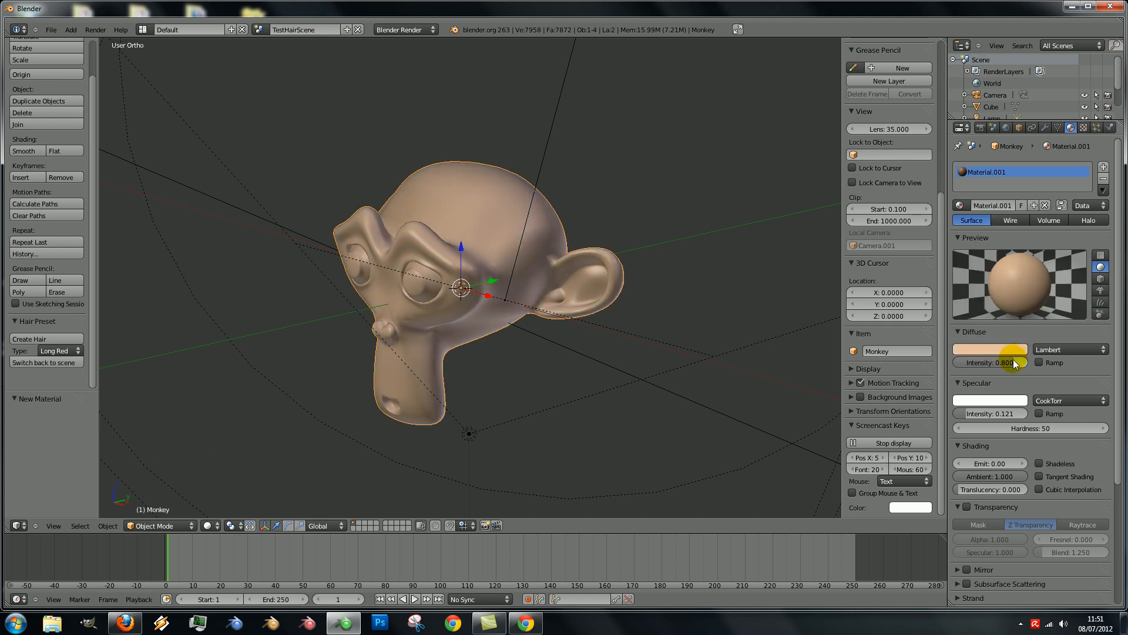
Set the skin material's diffuse intensity to 1.000, specular intensity to 0.05645 and hardness to 24
left_click_drag(1013, 361, 1073, 379)
left_click_drag(968, 418, 964, 413)
left_click_drag(1039, 428, 940, 433)
scroll(483, 298, "down", 4)
scroll(488, 299, "up", 3)
middle_click(487, 300)
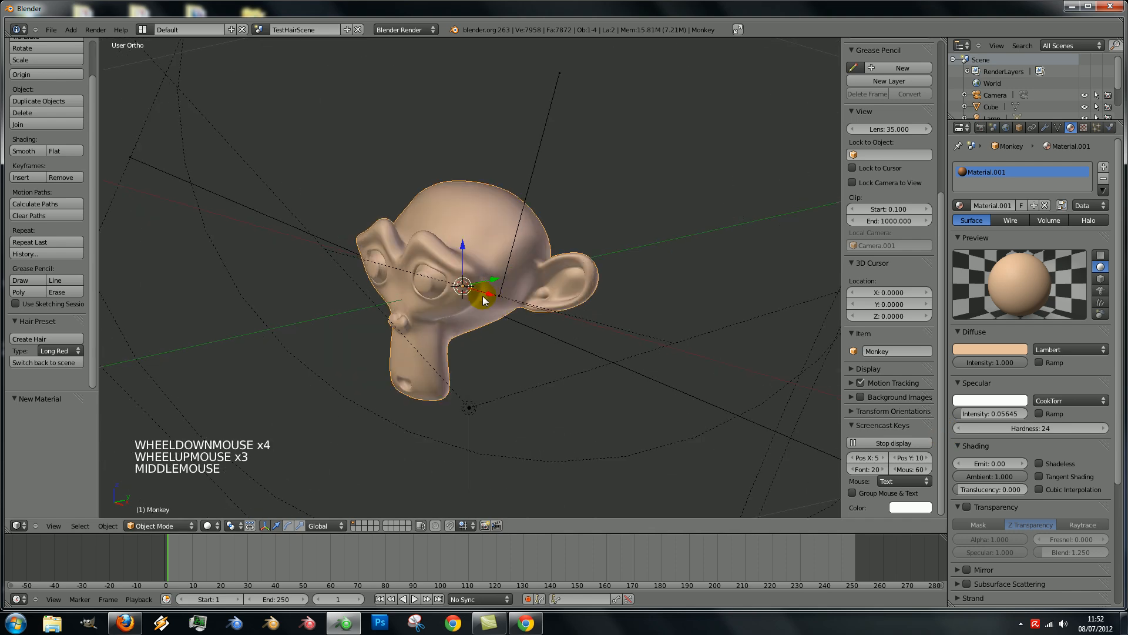
Render the monkey to check its skin material and return to the 3D view
key("F12")
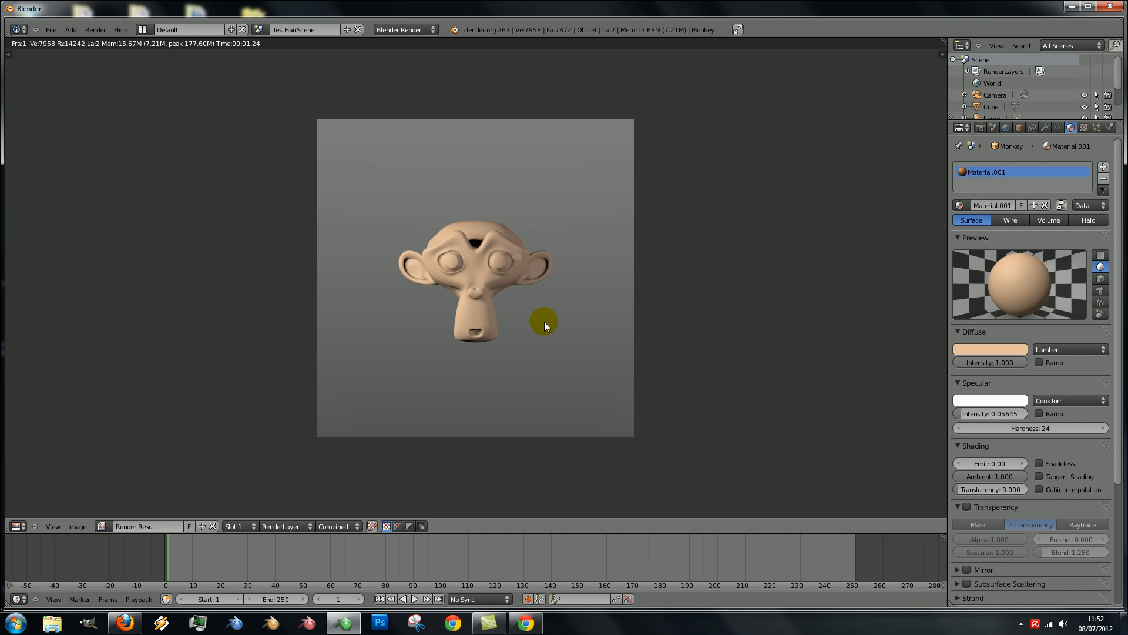
key("Escape")
scroll(418, 280, "down", 5)
scroll(418, 281, "up", 3)
middle_click(418, 280)
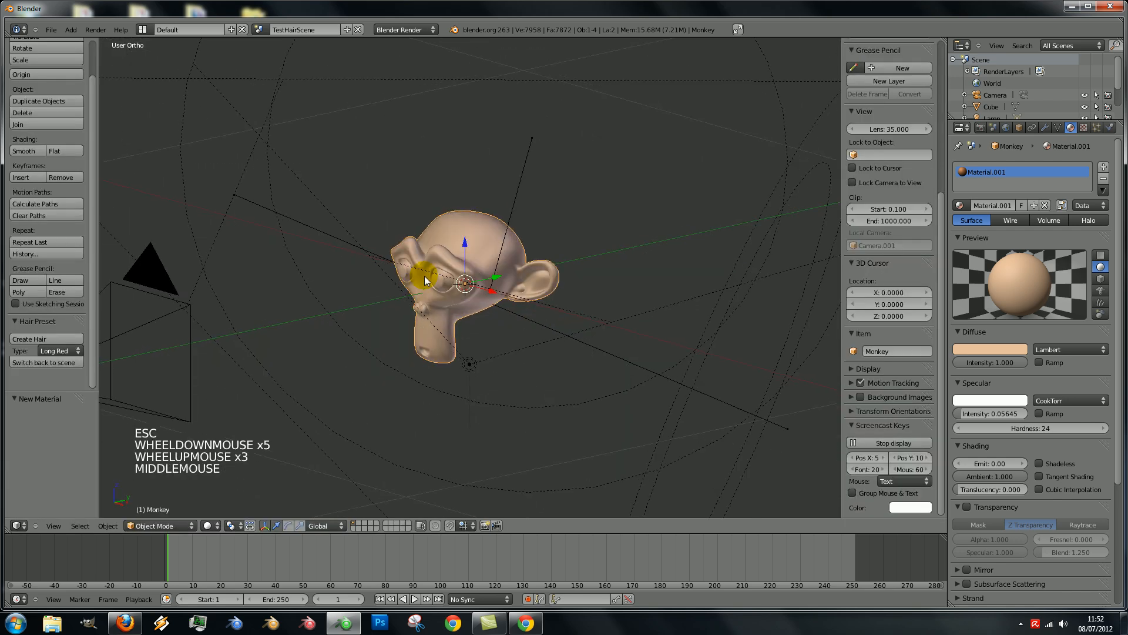
scroll(59, 302, "down", 2)
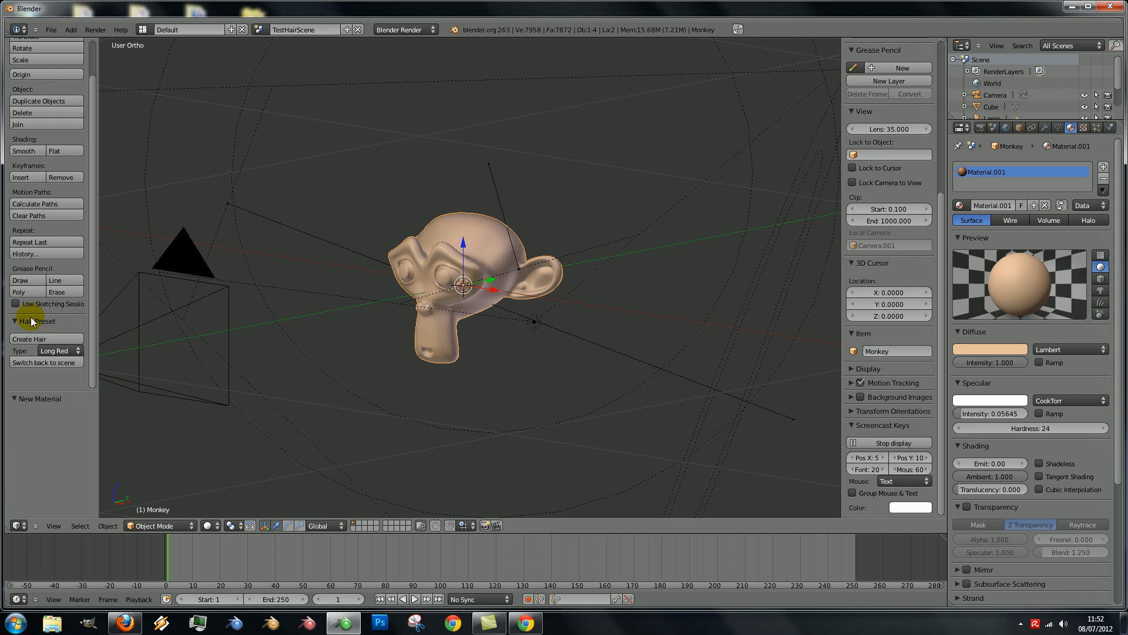
Create hair on the monkey using the Long Brown Curl Hair preset
left_click(73, 352)
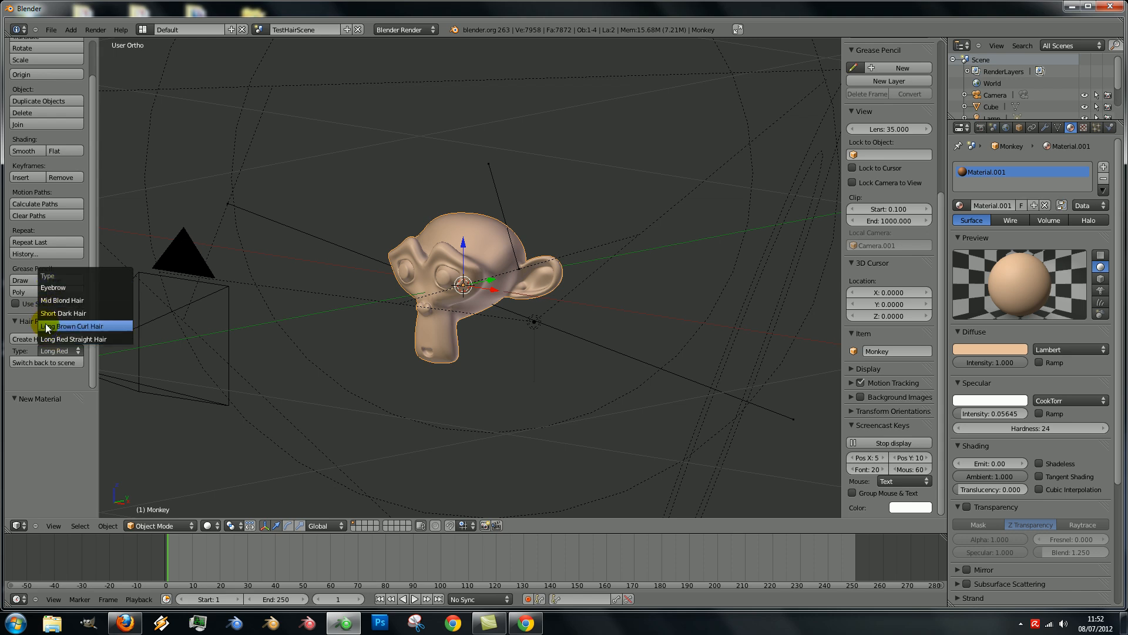
left_click(63, 352)
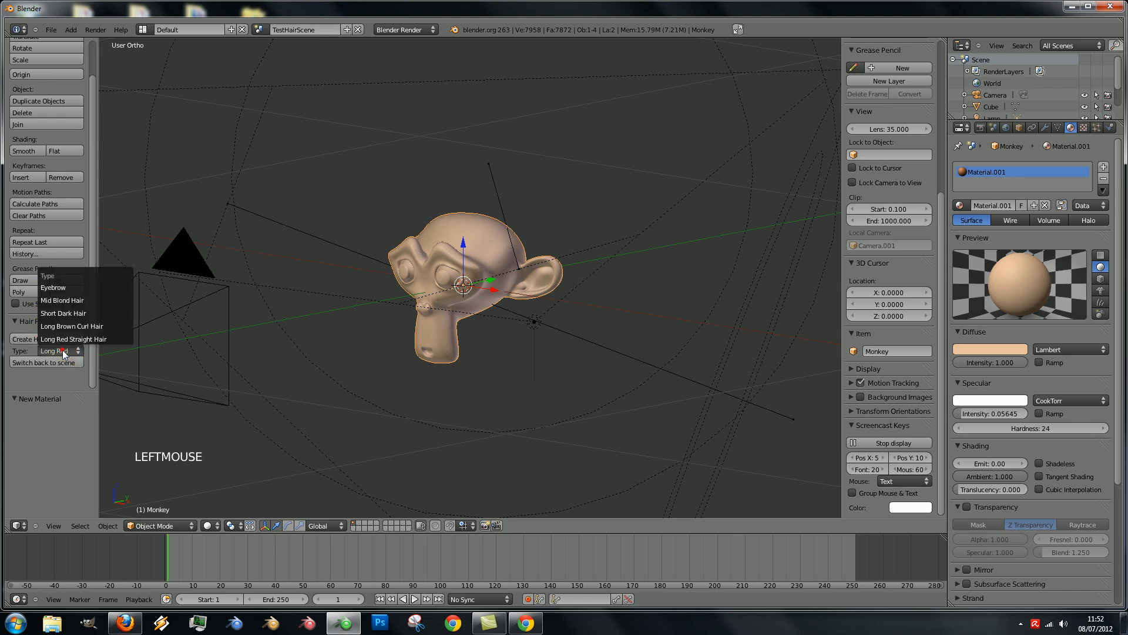
left_click(75, 327)
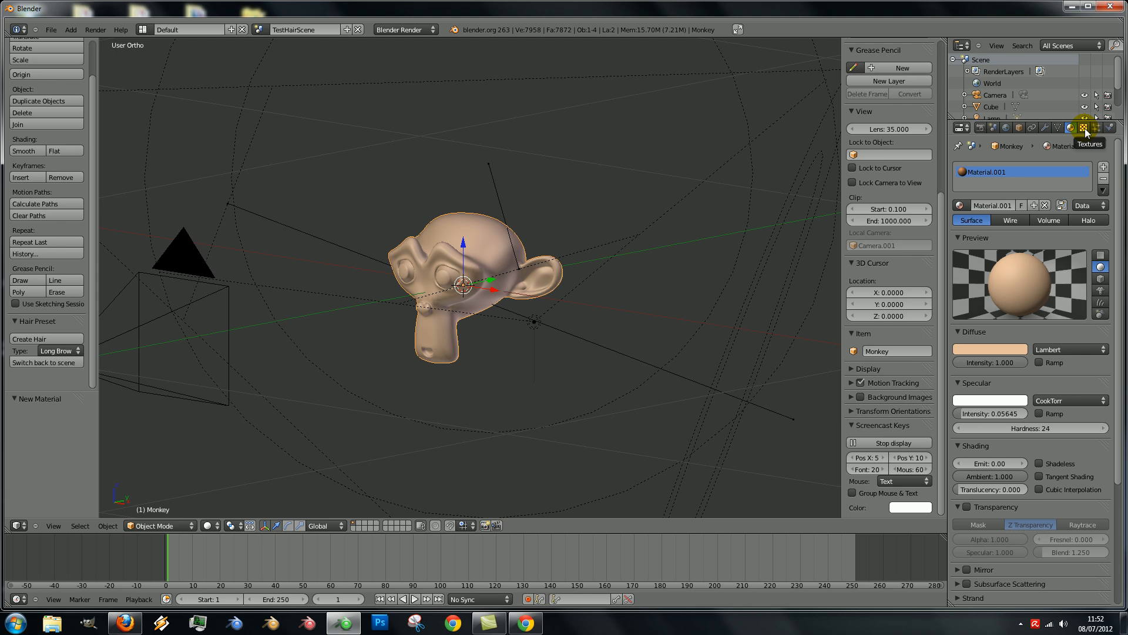
left_click(52, 339)
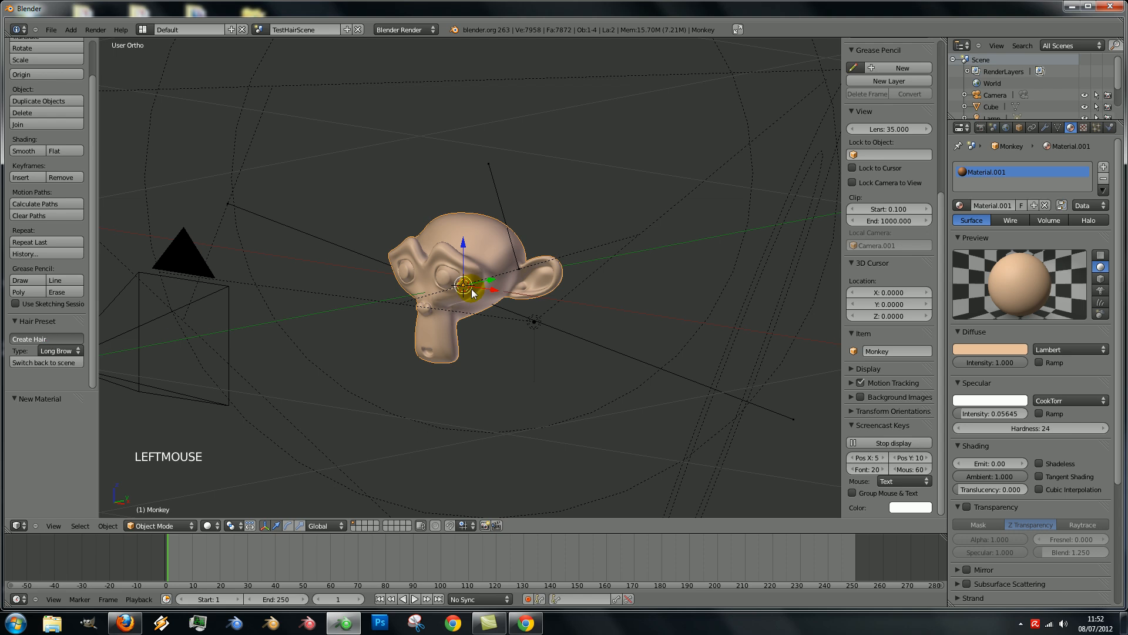
scroll(477, 289, "down", 5)
scroll(480, 297, "up", 7)
middle_click_drag(478, 290, 509, 287)
scroll(520, 270, "down", 5)
scroll(505, 290, "up", 3)
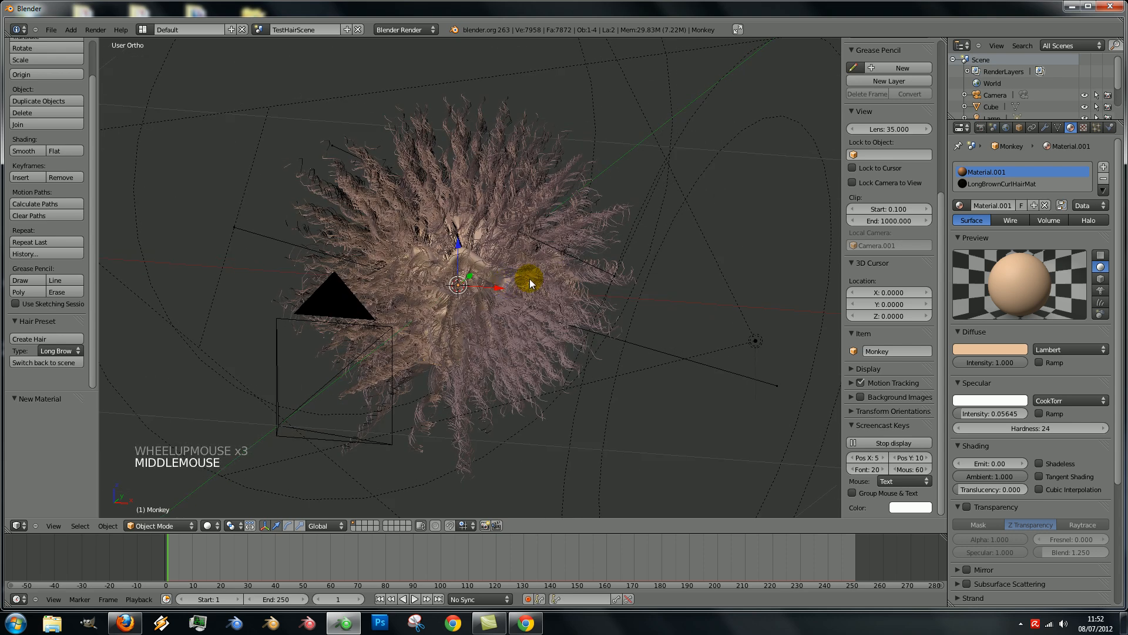
Reduce the render resolution scale to 20%
left_click(980, 128)
left_click(996, 295)
type("20")
key("Return")
scroll(462, 281, "down", 3)
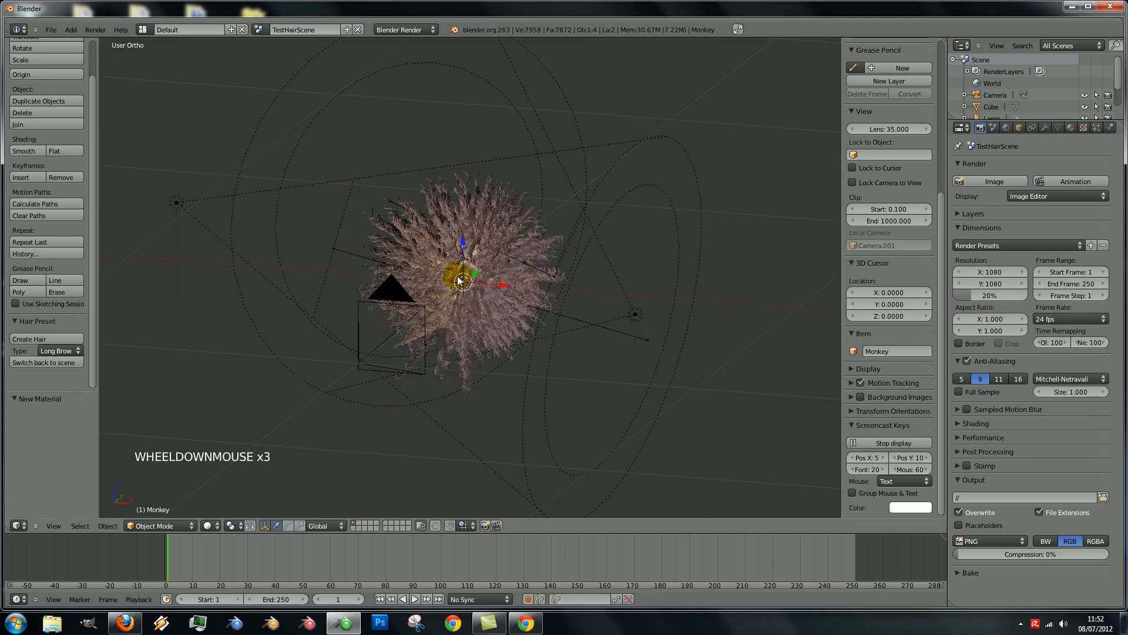
Render the monkey with the curly brown hair, inspect the image and return to the 3D view
key("F12")
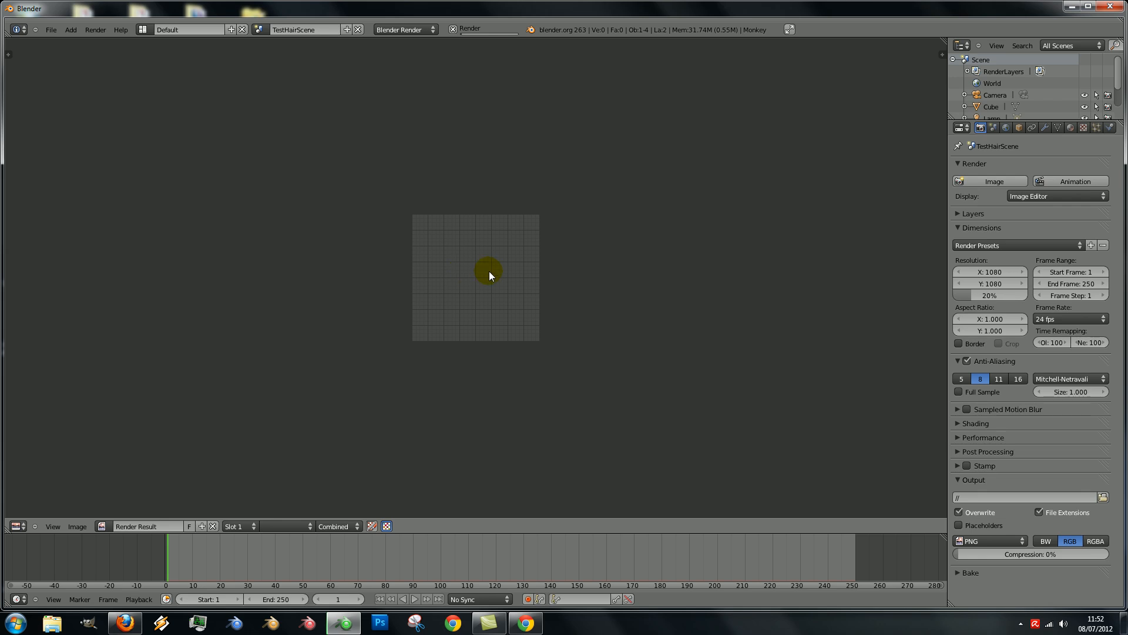
scroll(489, 270, "up", 1)
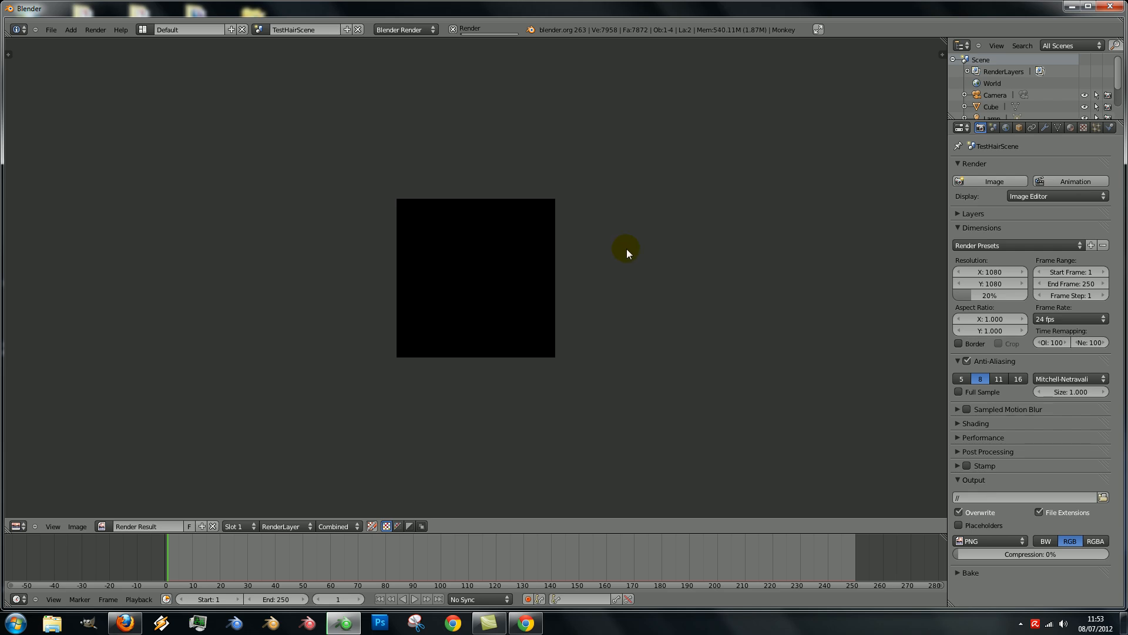
scroll(607, 248, "up", 4)
scroll(607, 252, "down", 4)
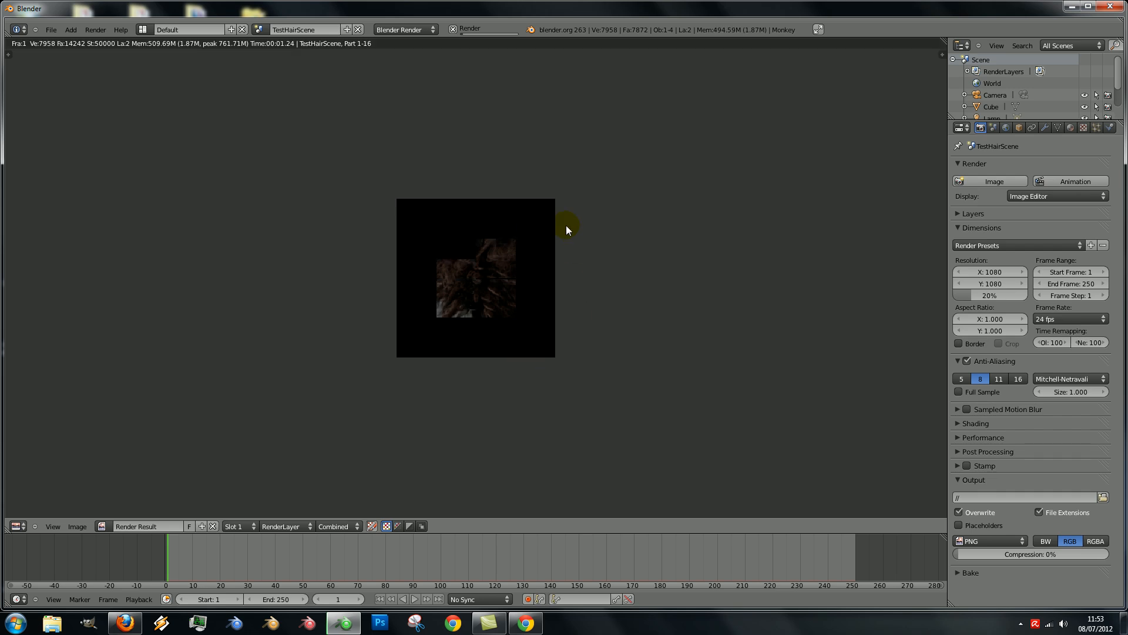
scroll(506, 251, "up", 2)
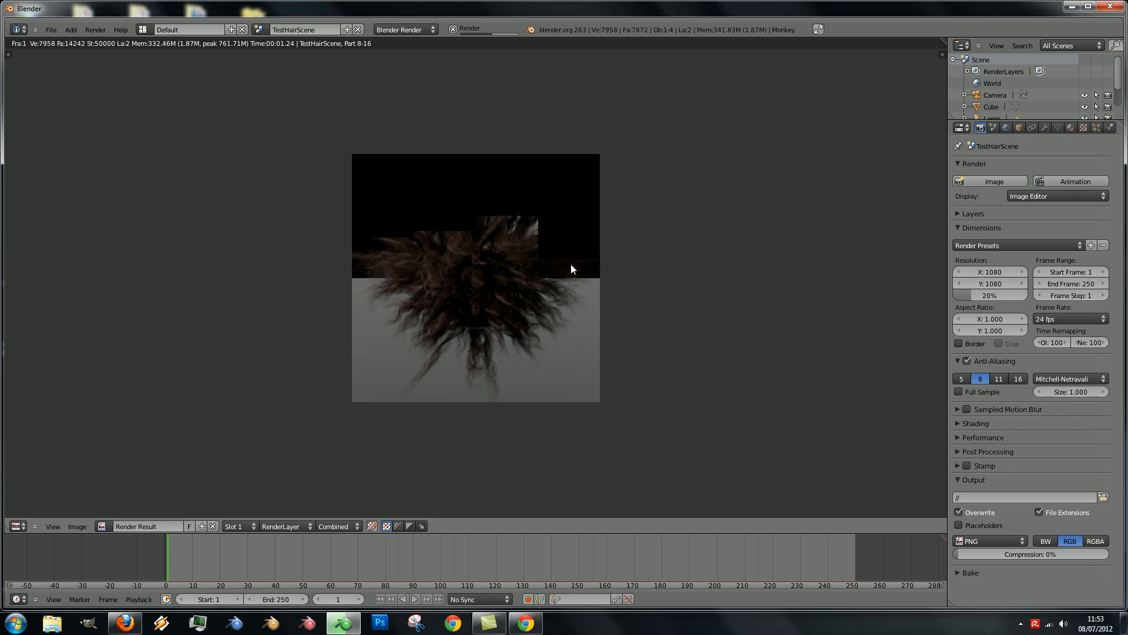
scroll(508, 277, "up", 1)
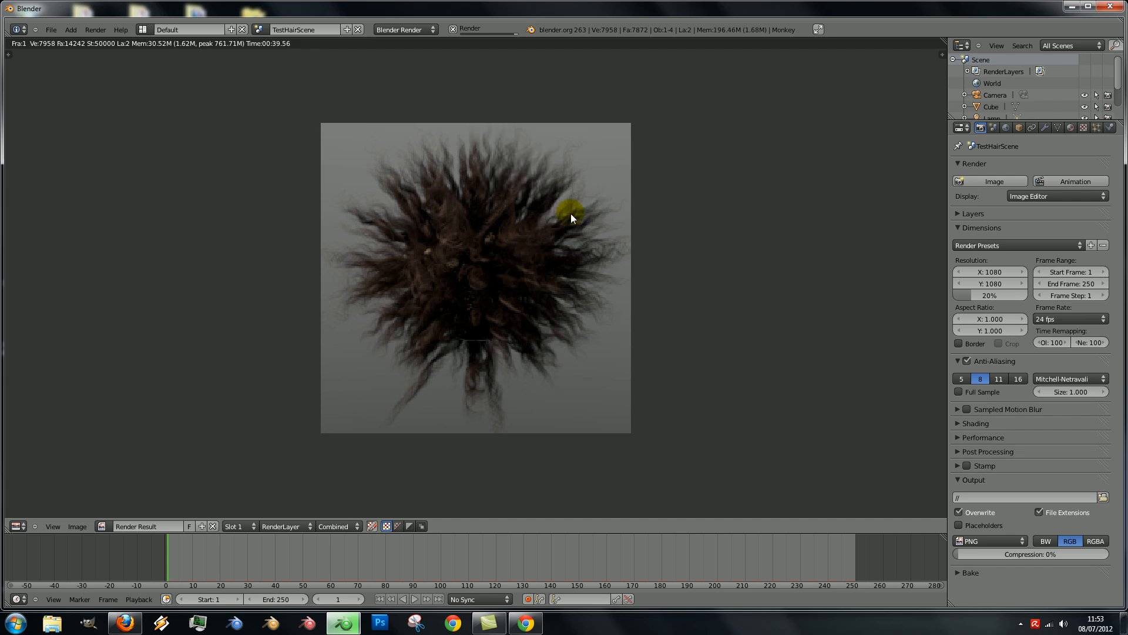
scroll(531, 226, "down", 2)
scroll(531, 225, "up", 2)
key("Escape")
scroll(529, 235, "down", 5)
scroll(493, 243, "up", 5)
middle_click_drag(496, 244, 464, 268)
scroll(480, 266, "up", 3)
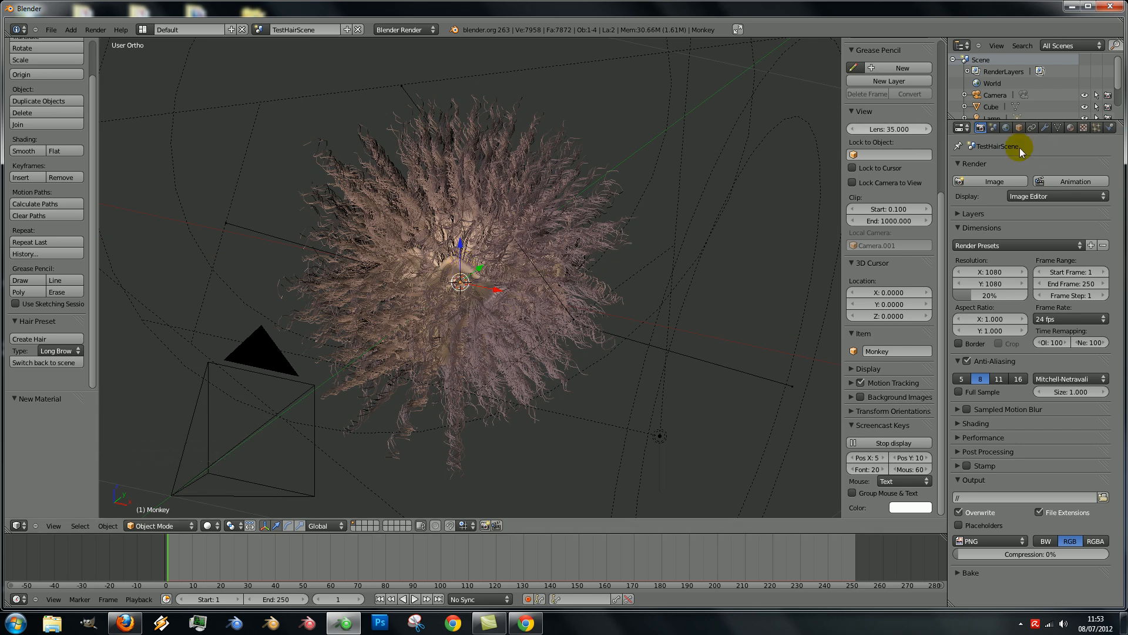
Examine the particle system, LongBrownCurlHairMat material and LongBrownCurlHairTex texture belonging to the hair preset
left_click(1097, 127)
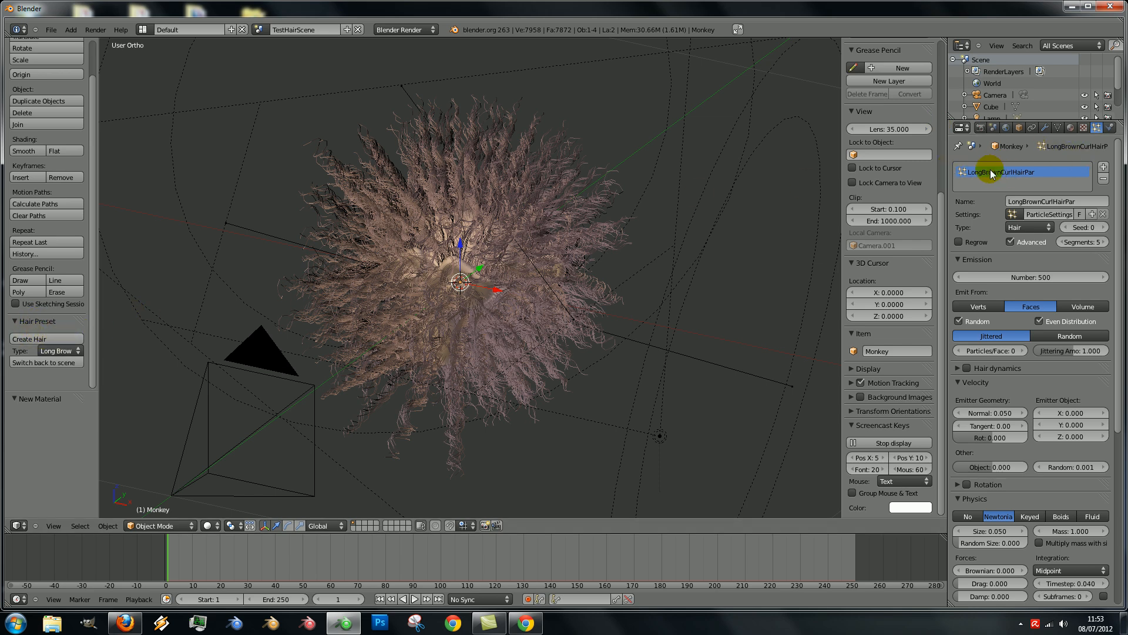
left_click(1071, 128)
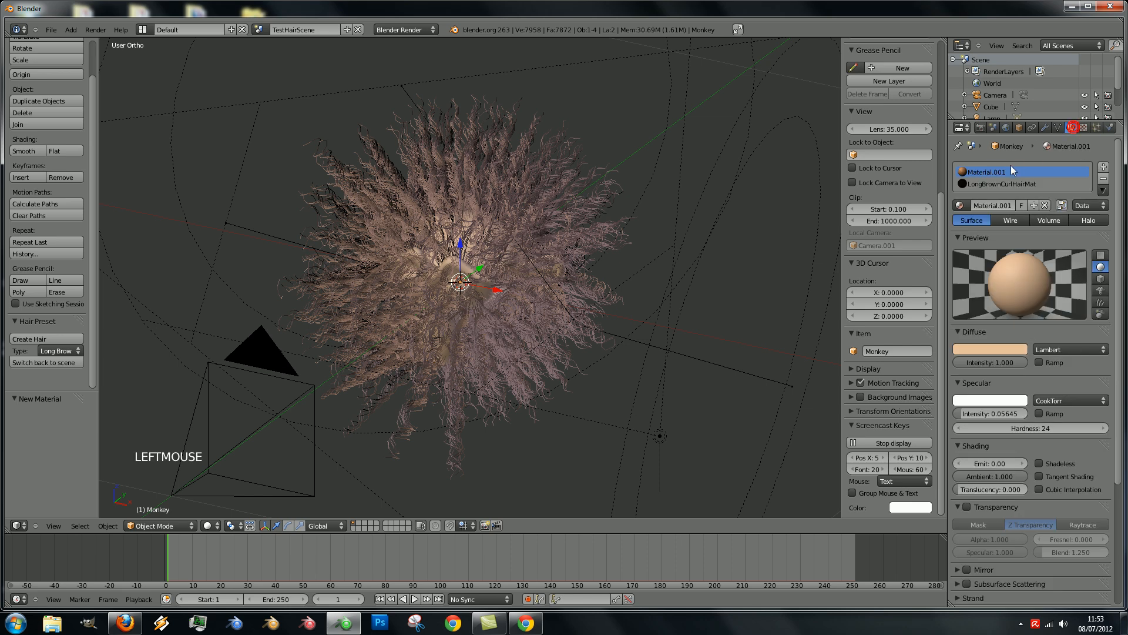
double_click(979, 183)
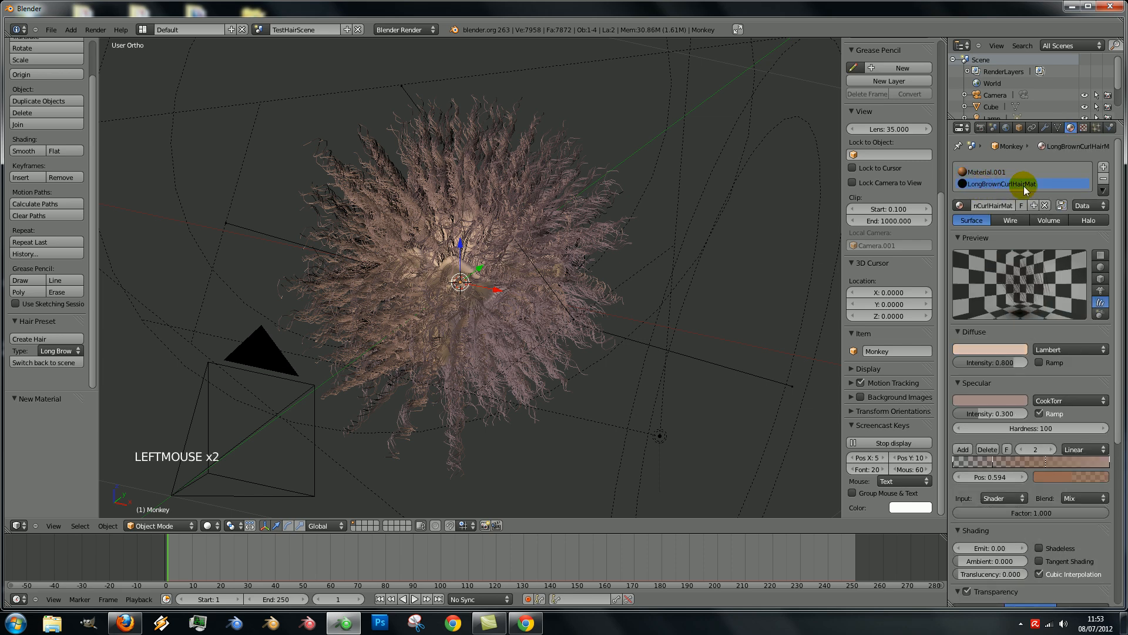
left_click(1083, 128)
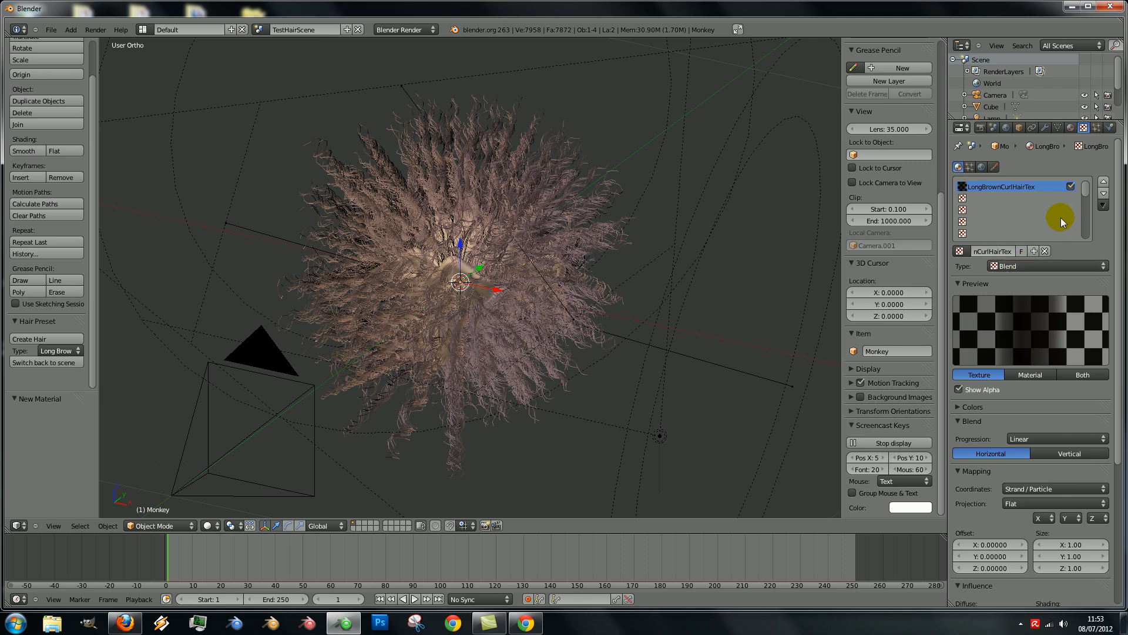
left_click(1096, 128)
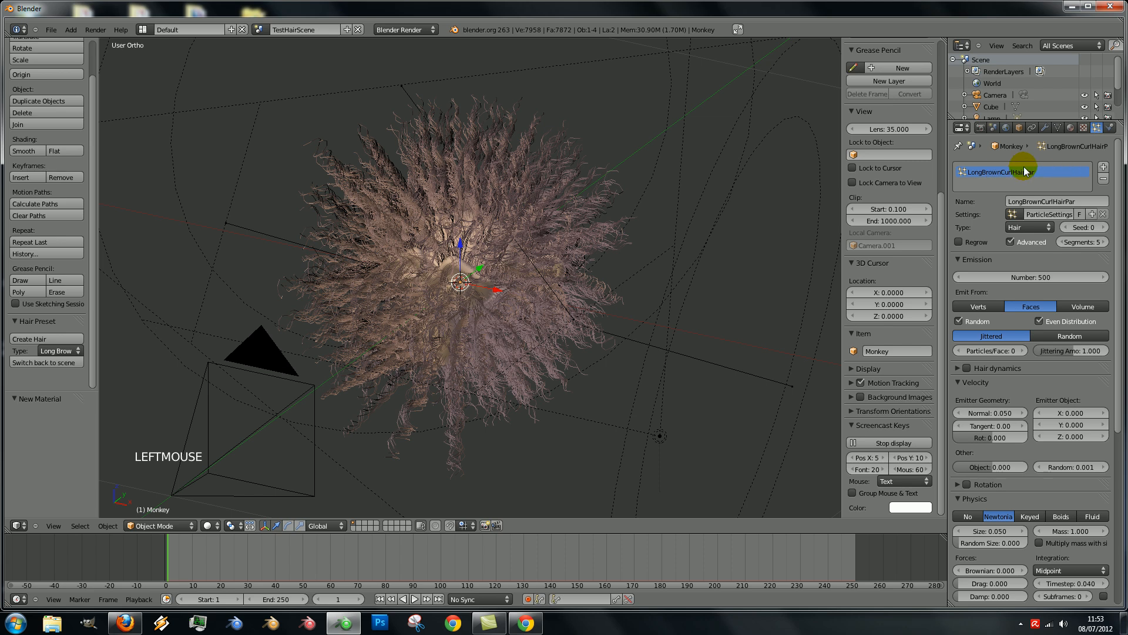
Assign the cheveux vertex group to both the density and length of the LongBrownCurlHairPar particle system
scroll(999, 273, "down", 15)
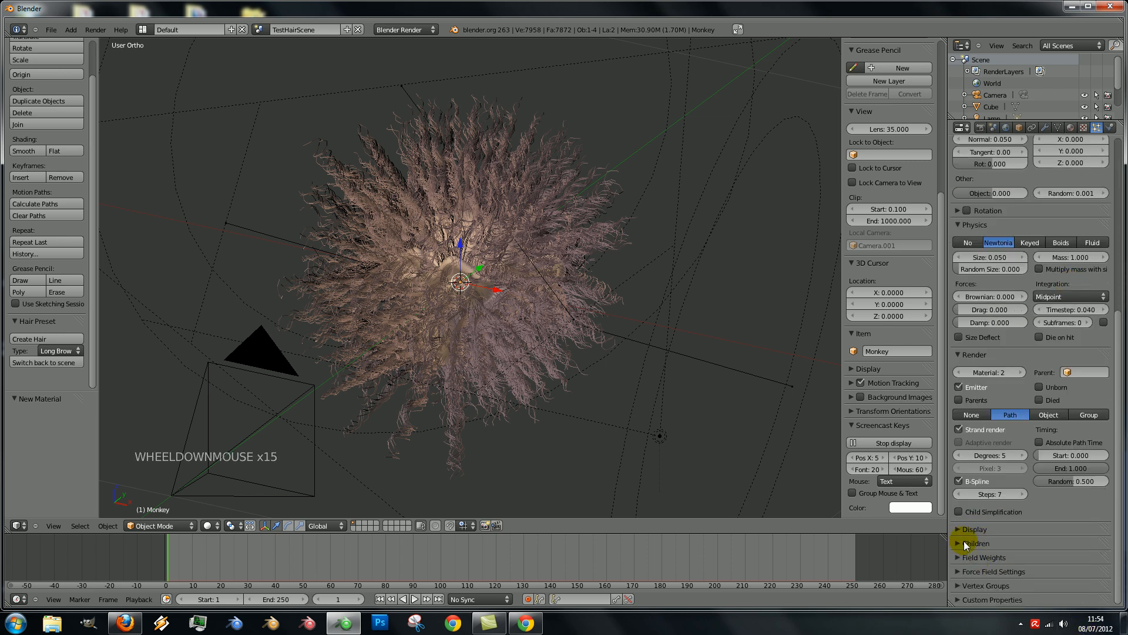
left_click(962, 585)
scroll(1028, 533, "down", 7)
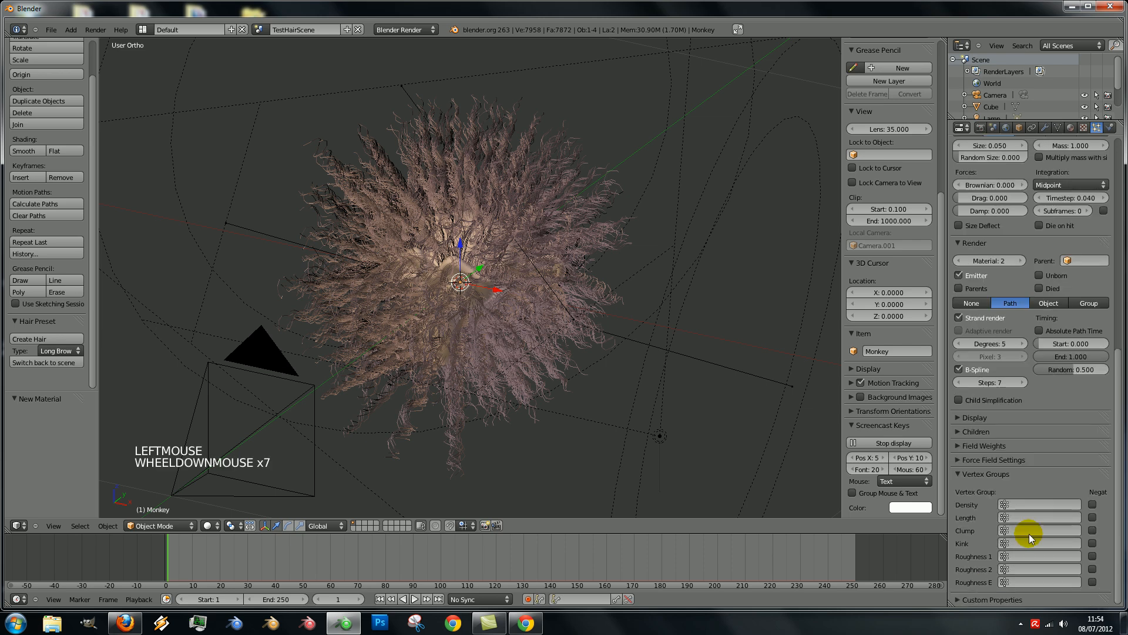
left_click(1031, 504)
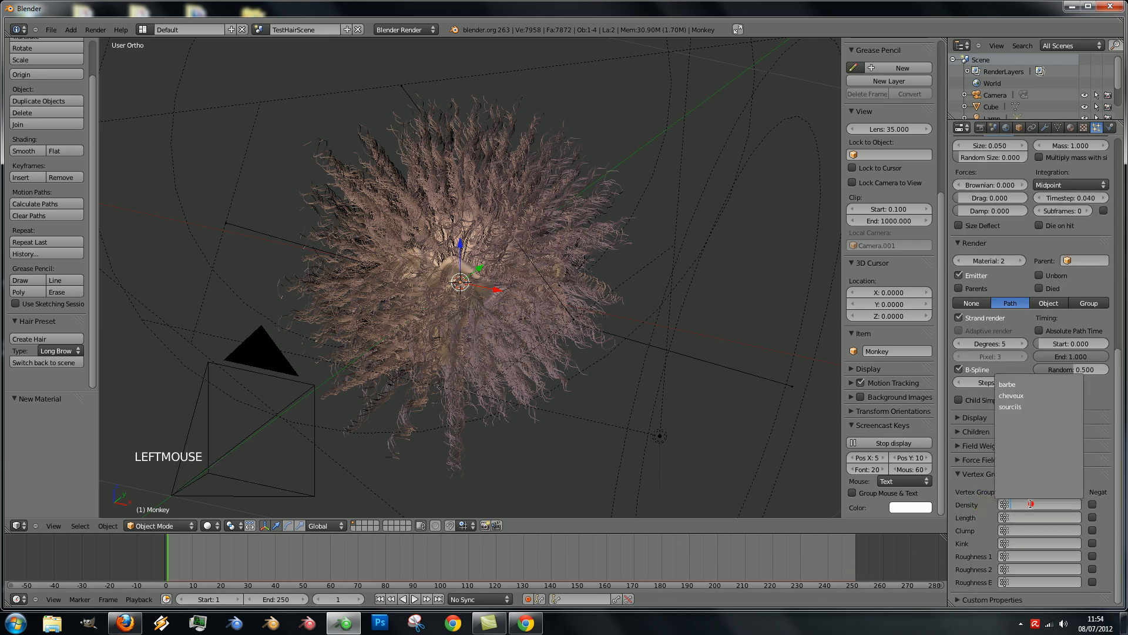
left_click(1018, 396)
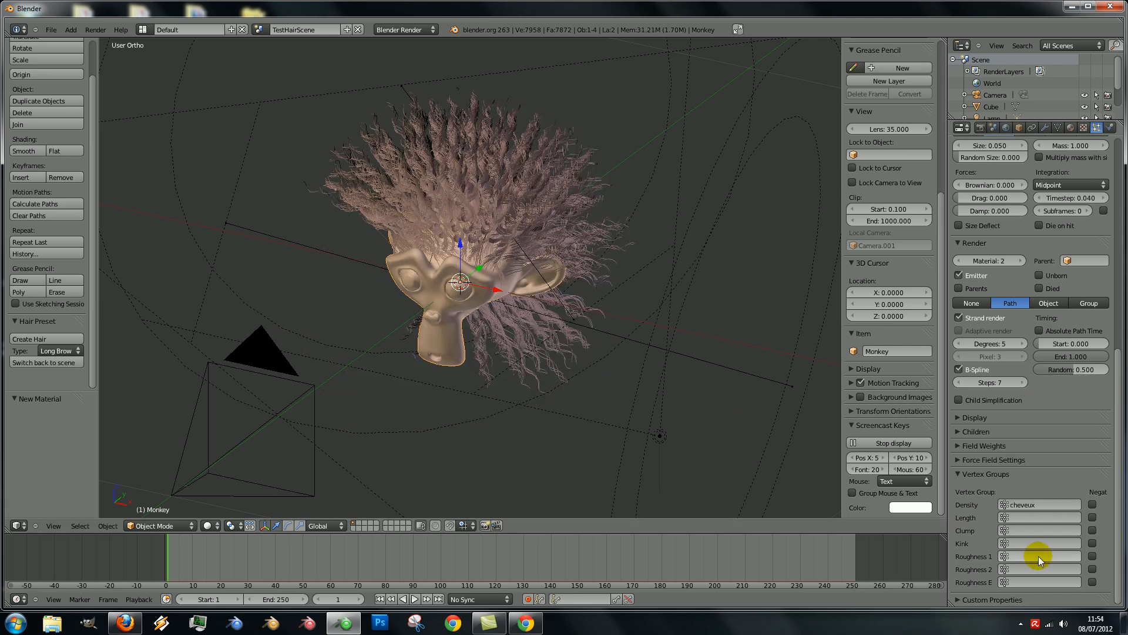
middle_click_drag(535, 361, 516, 345)
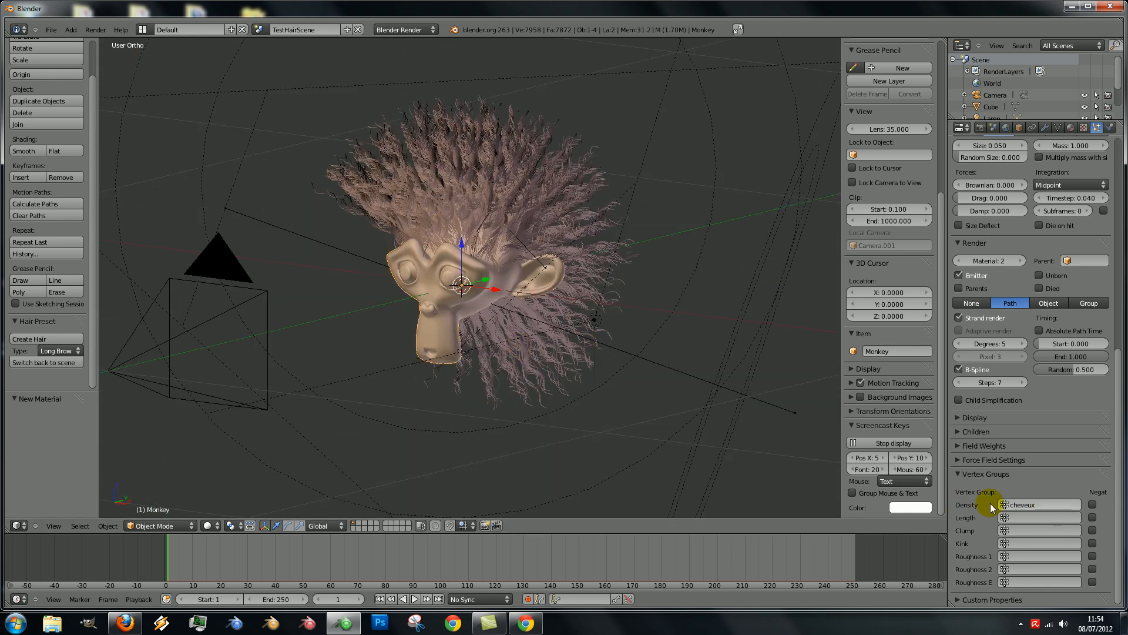
left_click(1022, 518)
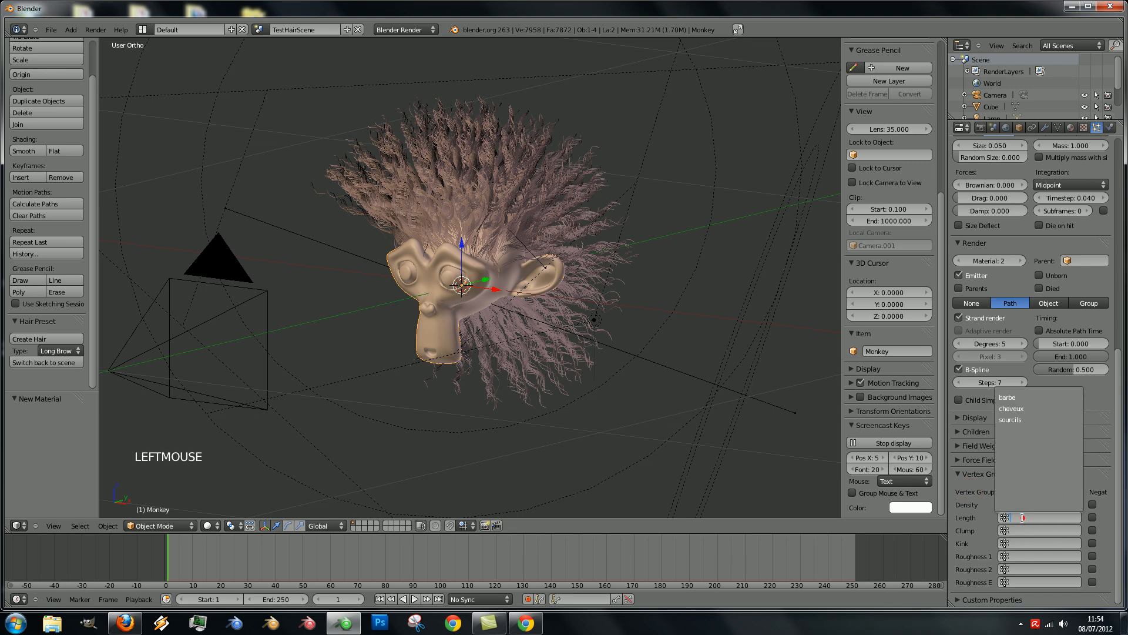
left_click(1026, 409)
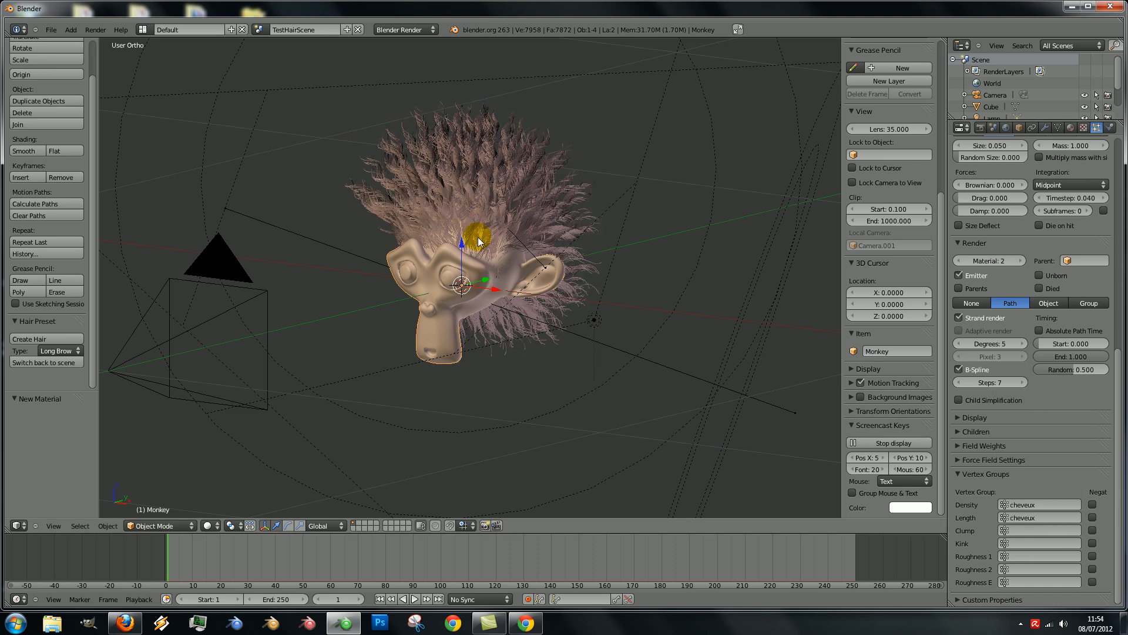
Add the Short Dark Hair preset to the monkey
middle_click_drag(443, 285, 477, 261)
scroll(503, 264, "up", 5)
scroll(504, 285, "down", 4)
right_click(478, 261)
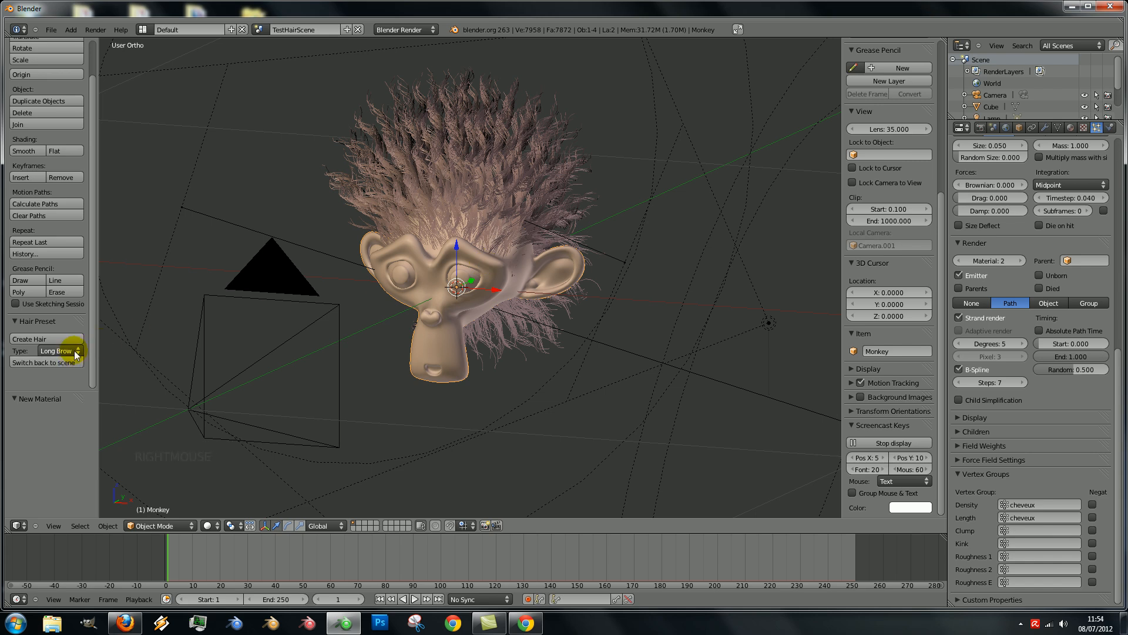
left_click(75, 351)
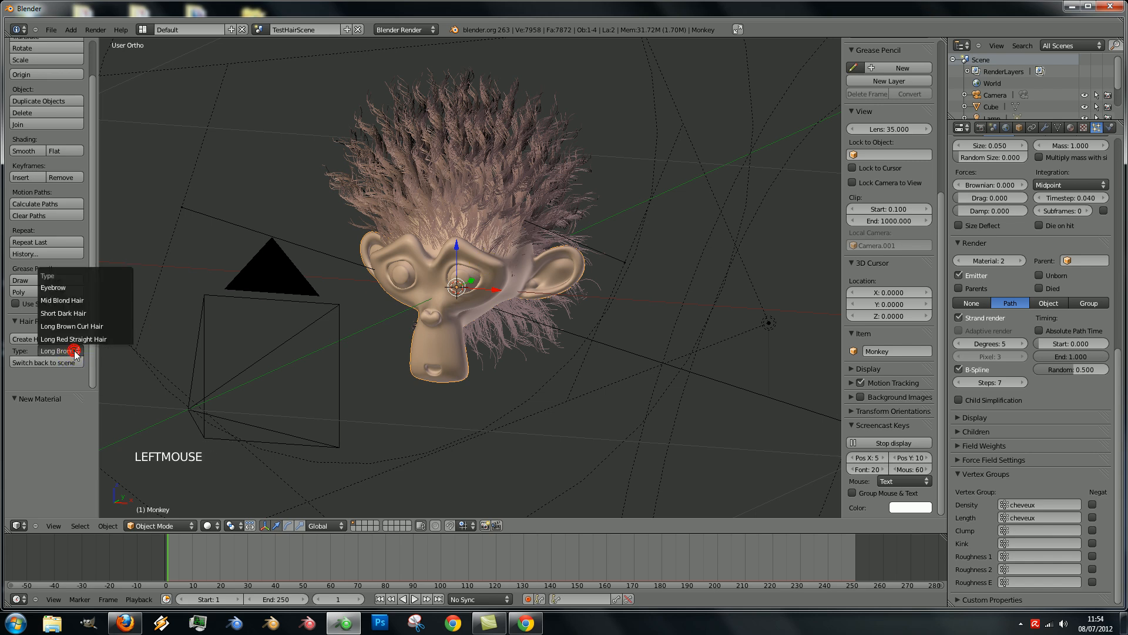
left_click(69, 314)
scroll(453, 343, "down", 4)
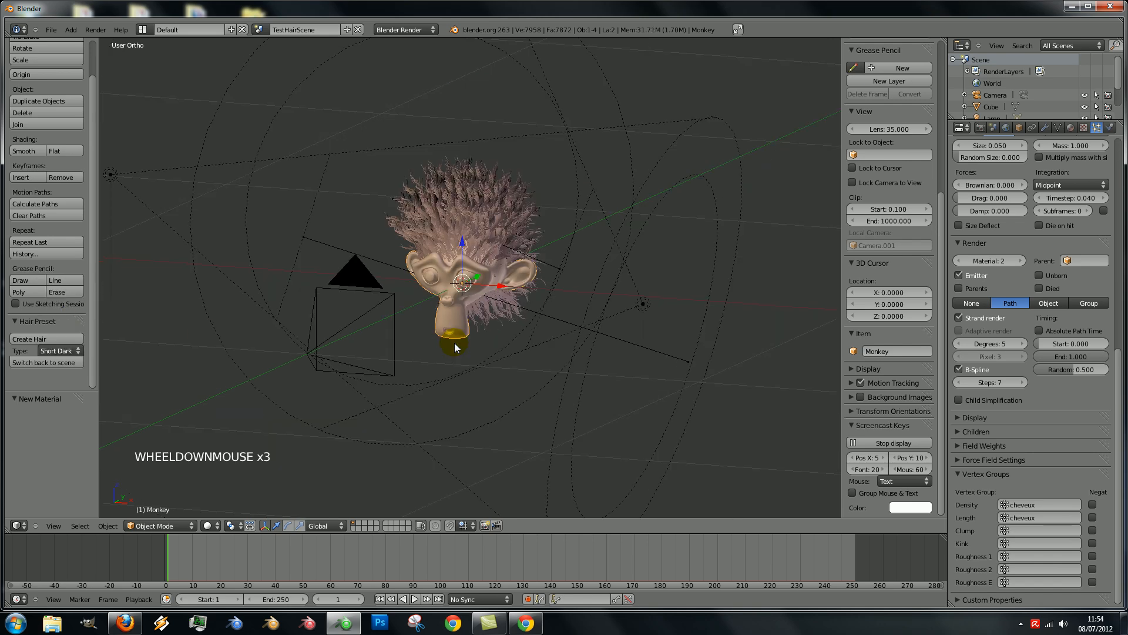
scroll(456, 348, "up", 5)
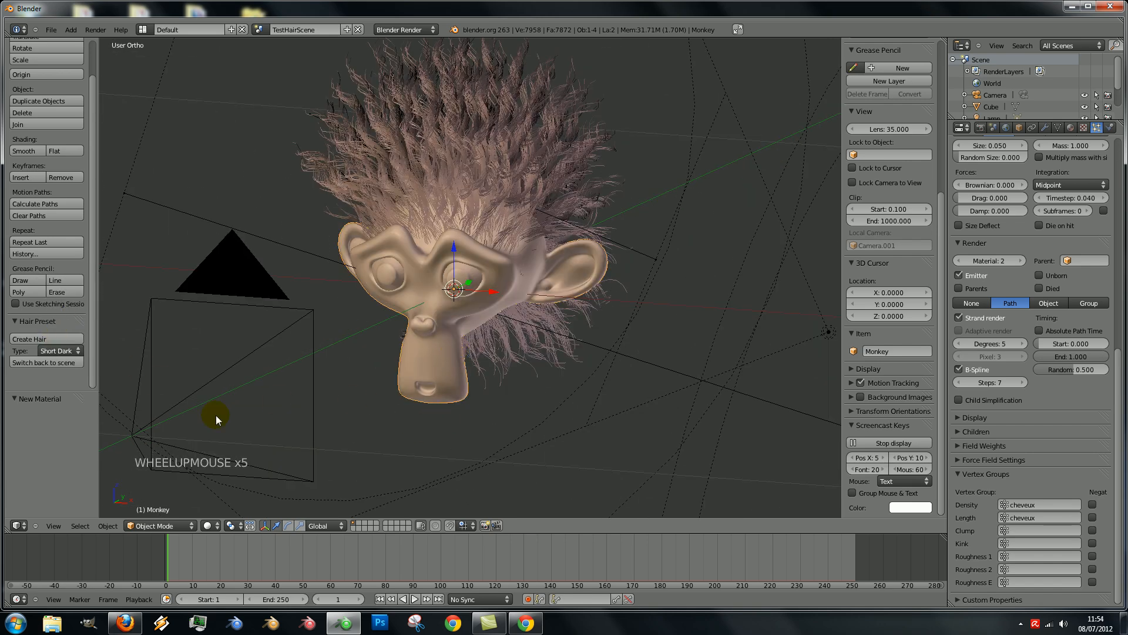
left_click(30, 338)
scroll(394, 321, "down", 5)
scroll(397, 329, "up", 6)
middle_click_drag(396, 387, 863, 119)
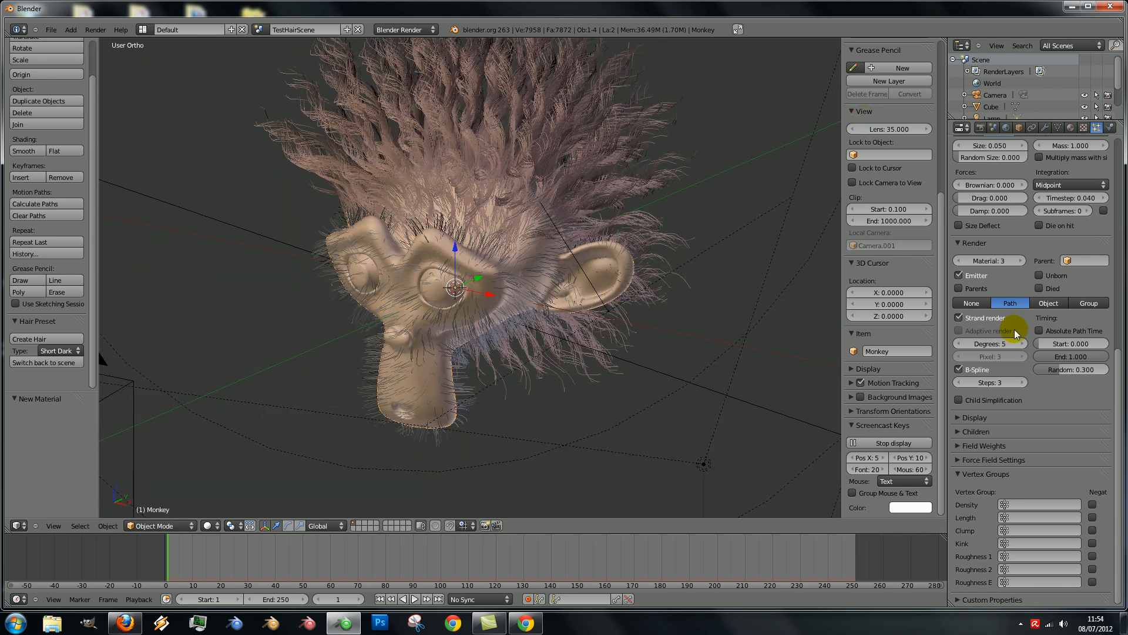
Assign the barbe vertex group to both the density and length of the ShortDarkHair particle system
scroll(1095, 293, "up", 19)
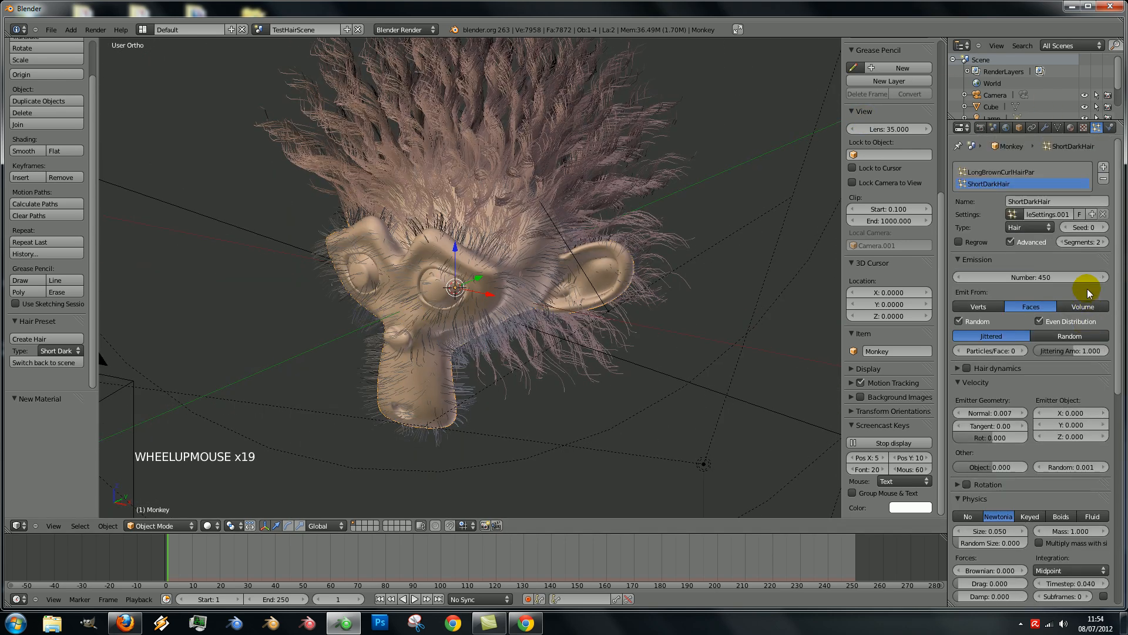
left_click(983, 185)
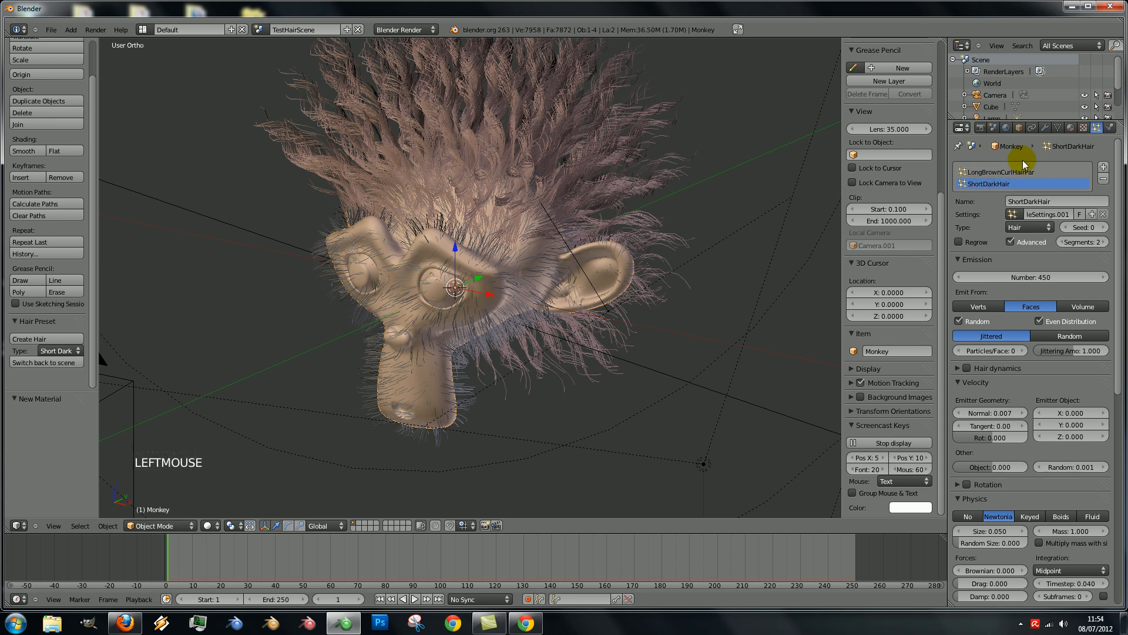
left_click(993, 171)
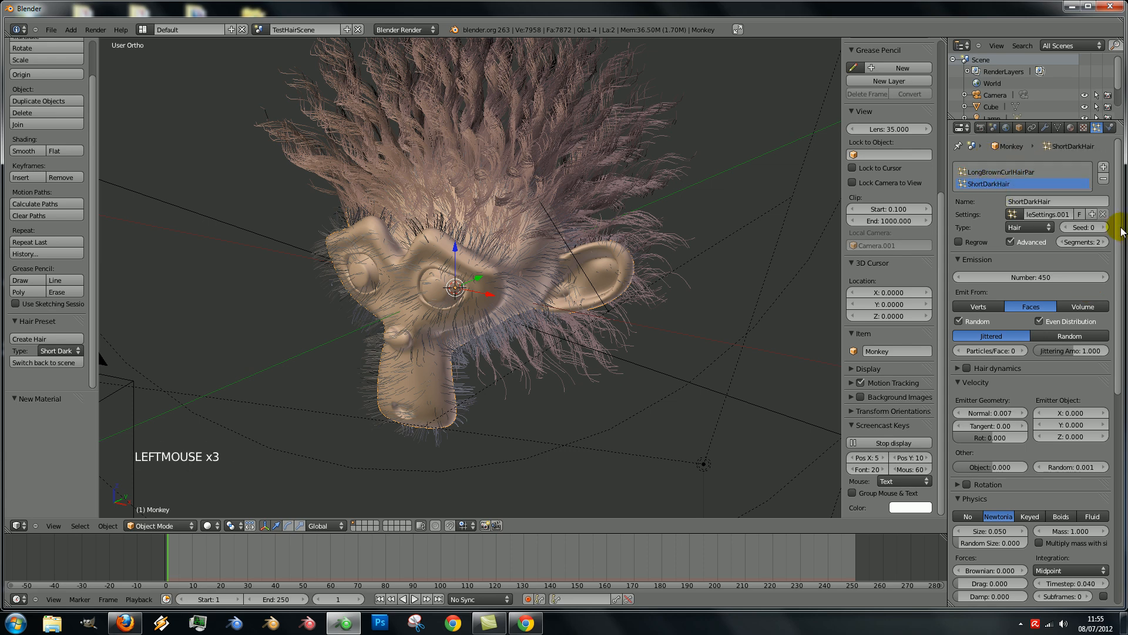
scroll(1092, 277, "down", 19)
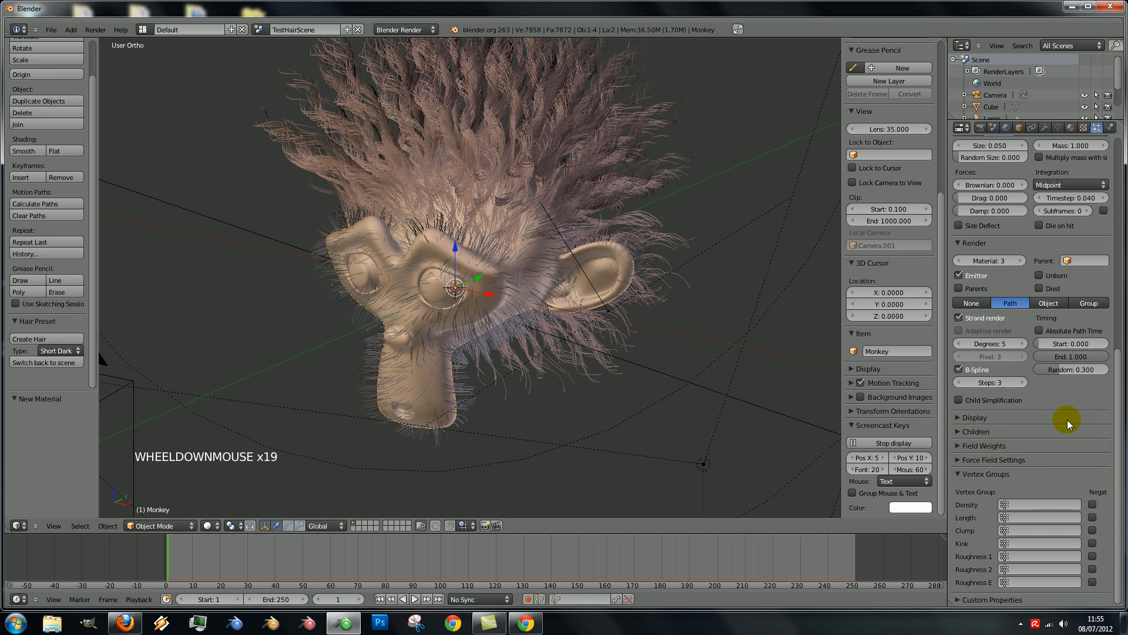
left_click(1031, 505)
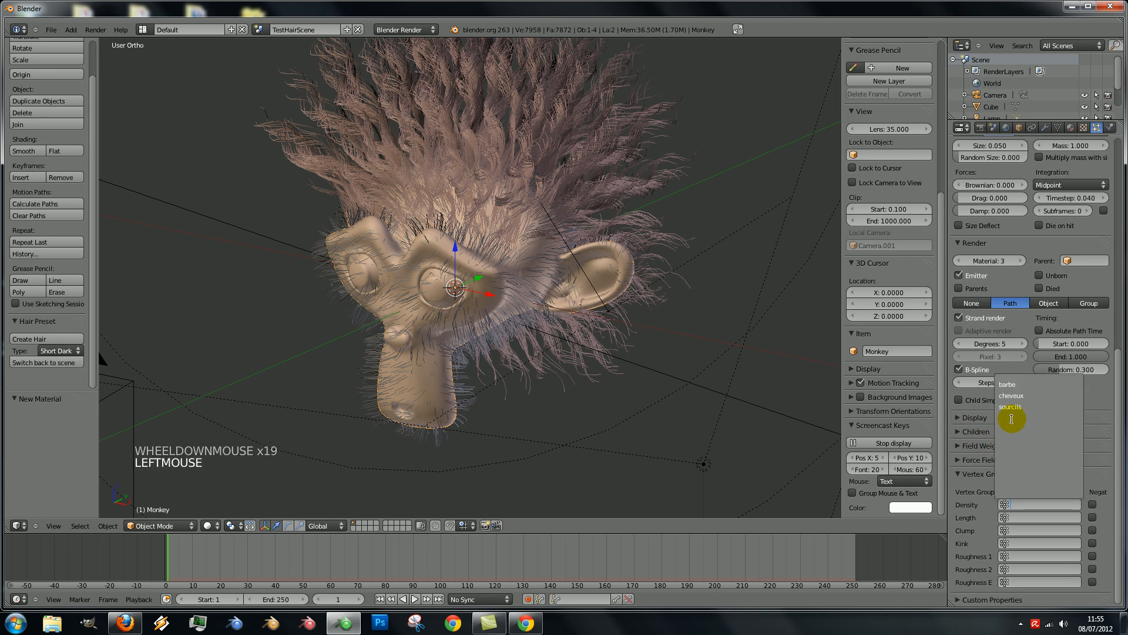
left_click(1027, 383)
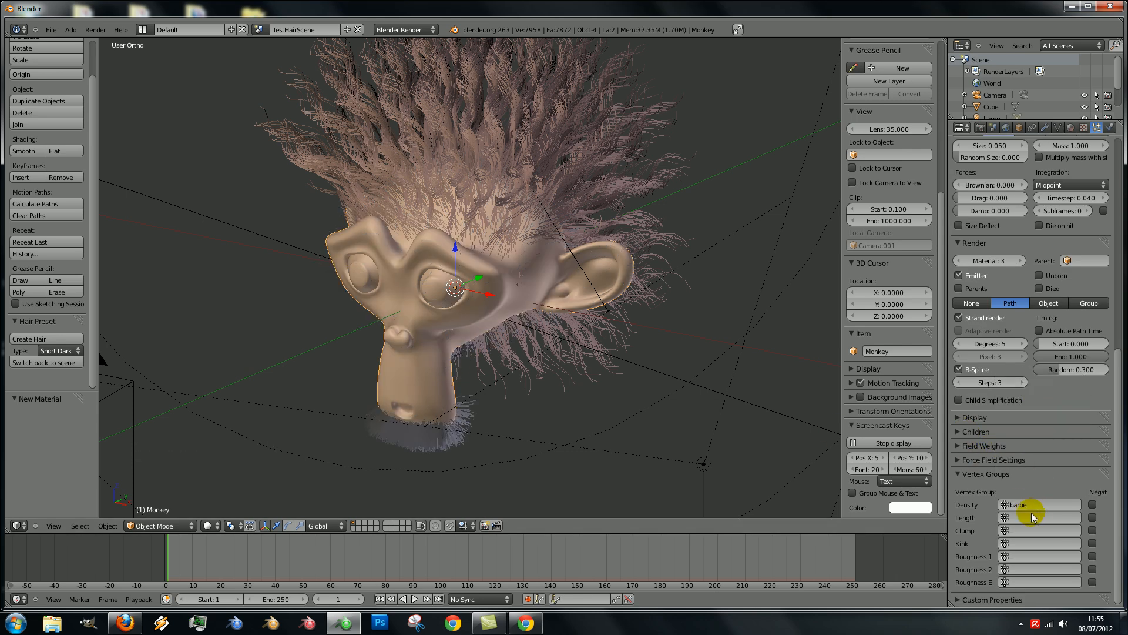
left_click(1025, 517)
left_click(1028, 398)
middle_click_drag(483, 360, 508, 363)
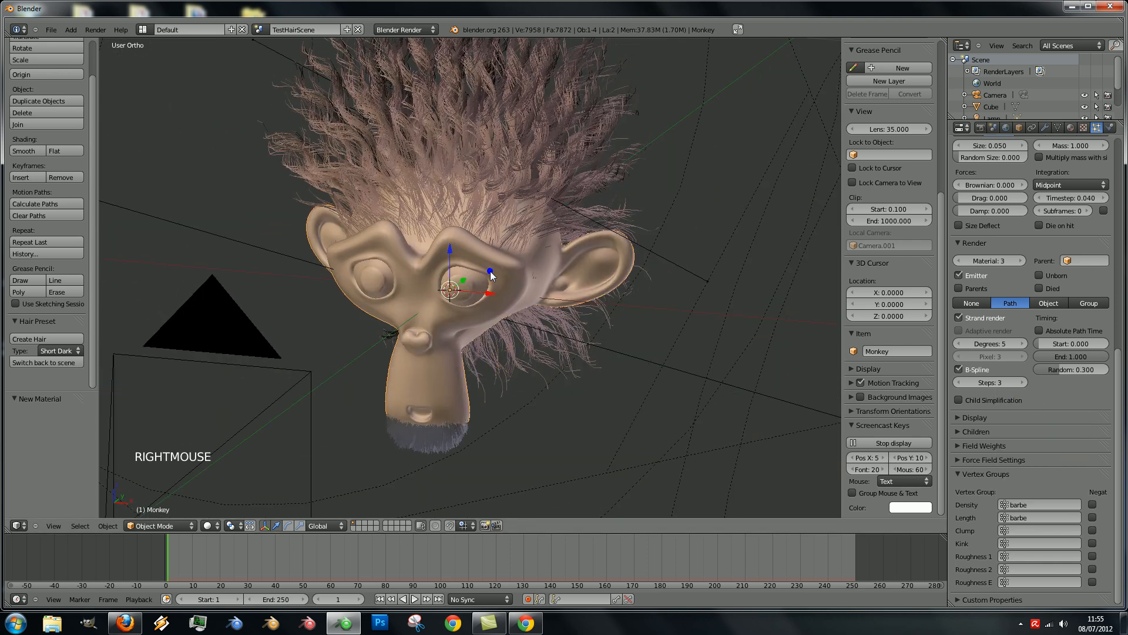
Add the Eyebrow hair preset to the monkey
scroll(1000, 347, "up", 18)
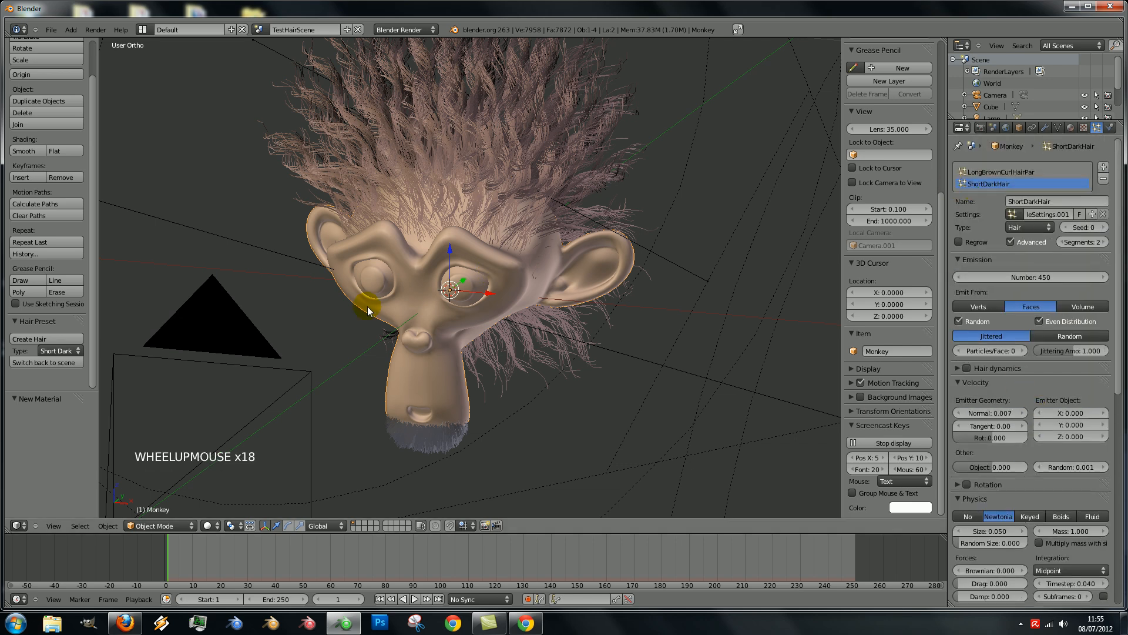
left_click(71, 351)
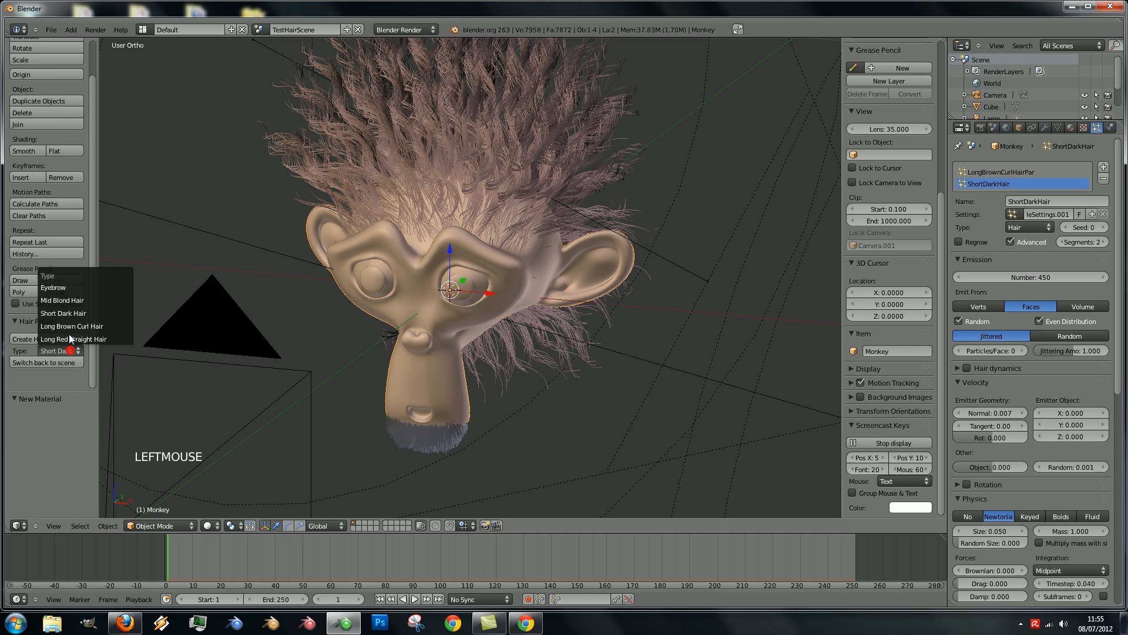
left_click(61, 288)
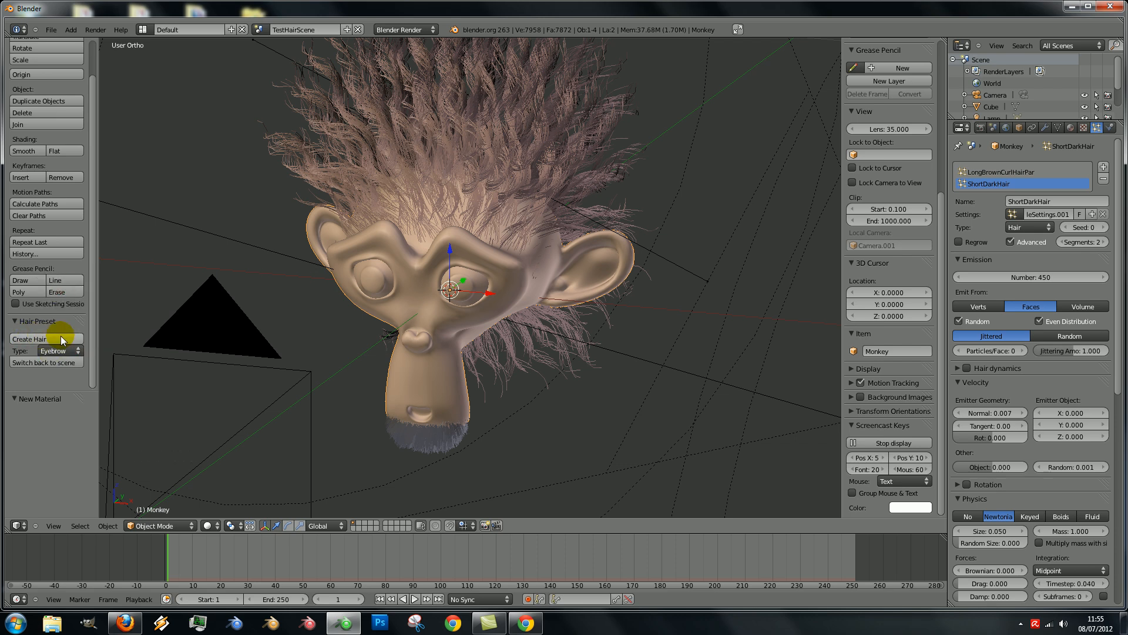
left_click(57, 340)
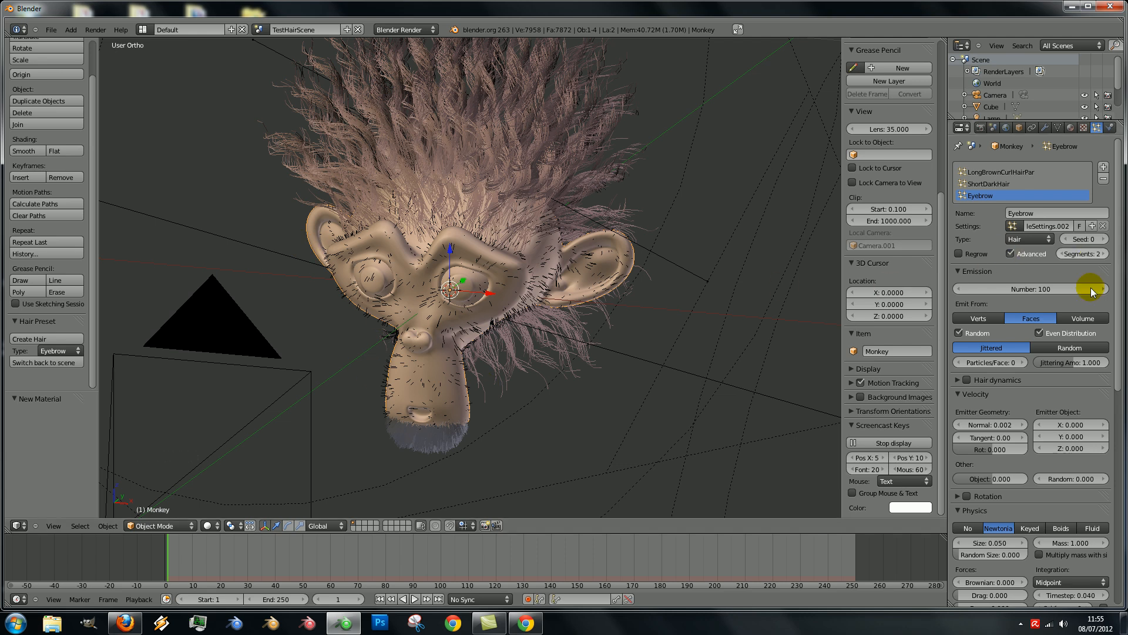
Assign the sourcils vertex group to both the density and length of the Eyebrow particle system
scroll(1071, 345, "down", 14)
scroll(1040, 488, "down", 5)
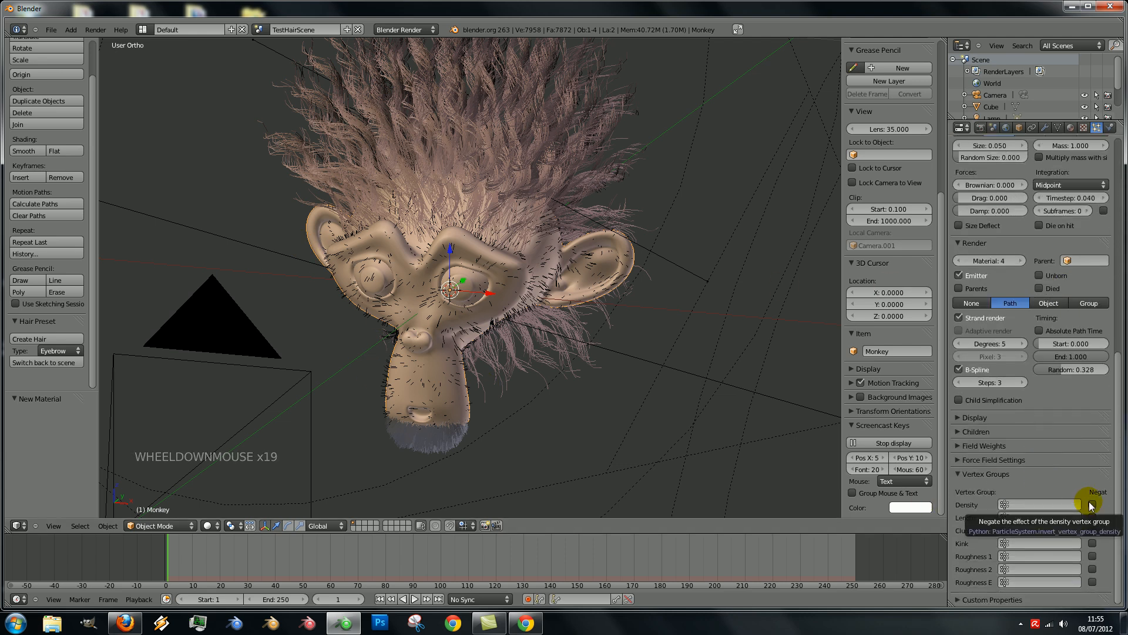
left_click(1041, 502)
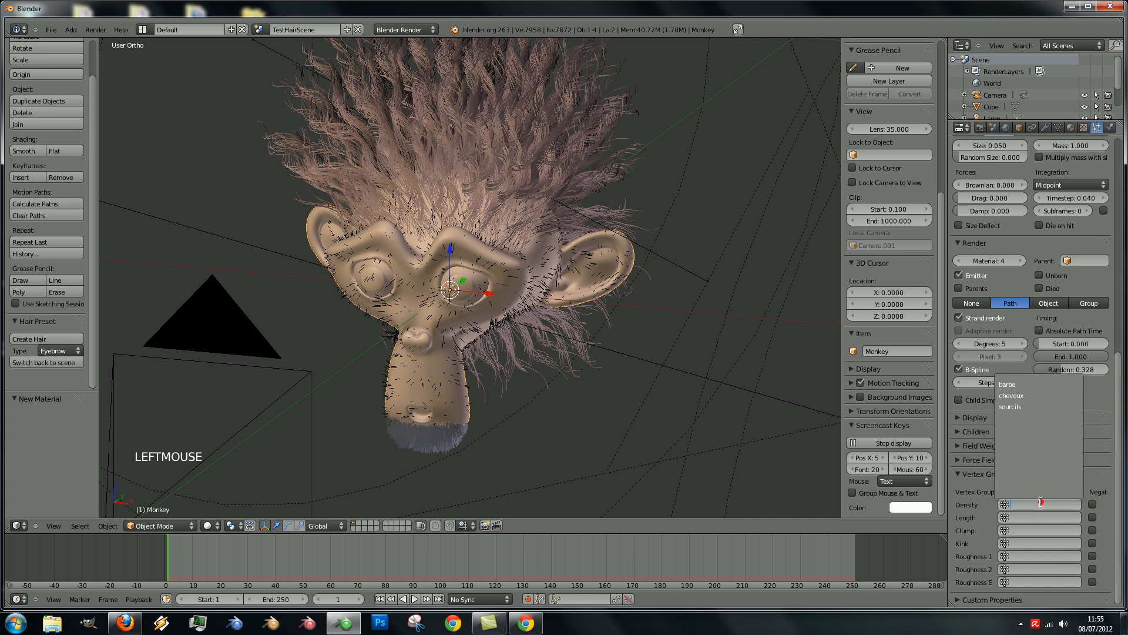
left_click(1021, 407)
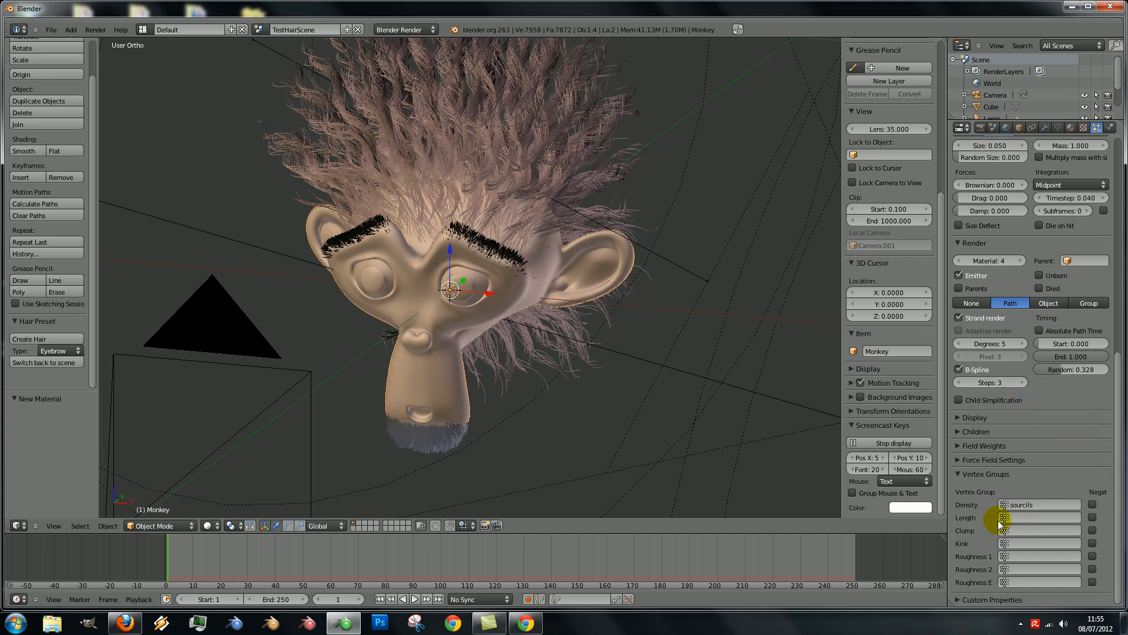
left_click(1020, 516)
left_click(1021, 417)
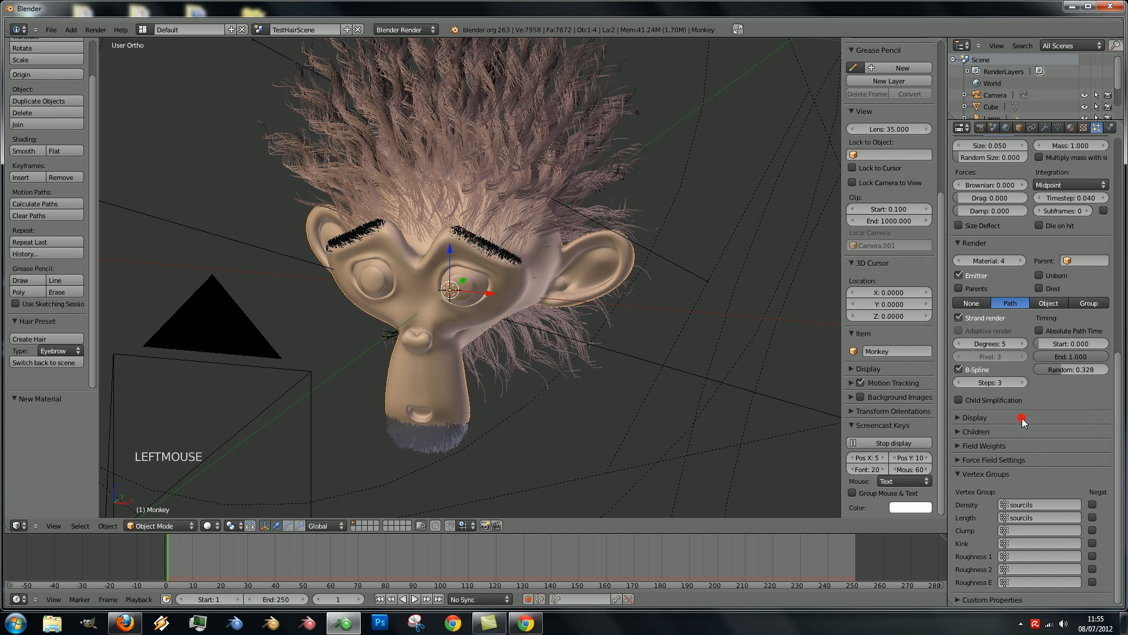
Inspect the monkey's hair, beard and eyebrows from the side and at different distances
scroll(483, 335, "down", 4)
scroll(441, 320, "up", 5)
middle_click_drag(441, 320, 418, 263)
scroll(478, 316, "down", 4)
scroll(435, 319, "down", 1)
scroll(447, 315, "up", 4)
scroll(526, 283, "down", 4)
scroll(428, 322, "up", 4)
Select the LongBrownCurlHairPar particle system and switch the monkey to Particle Mode
scroll(1086, 376, "up", 11)
scroll(1055, 393, "up", 6)
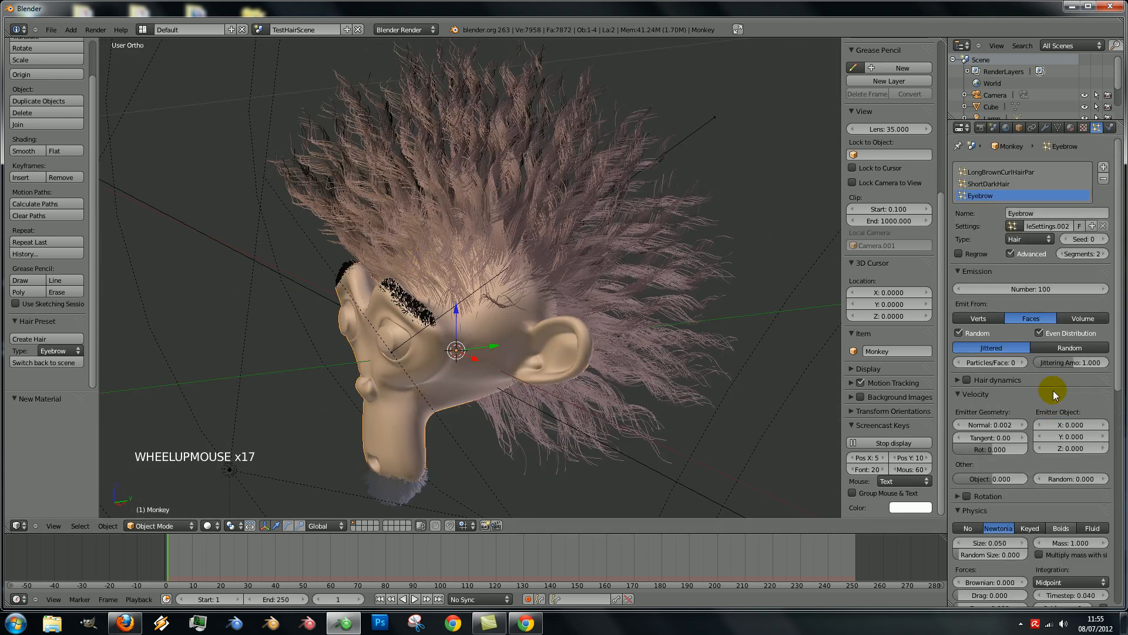
scroll(1053, 390, "up", 1)
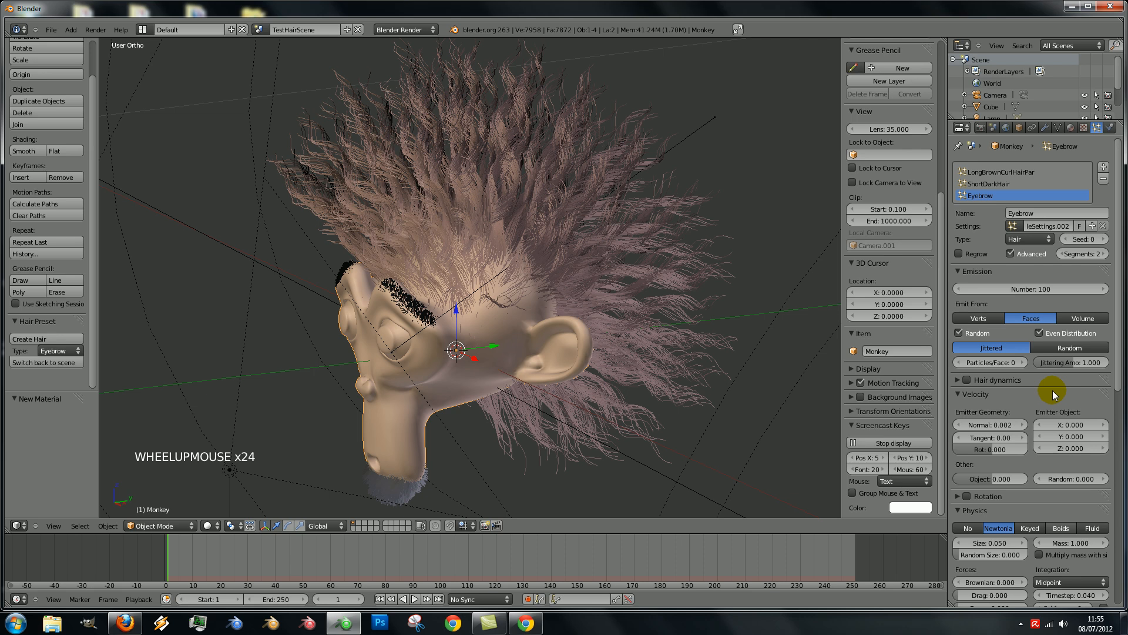
left_click(1007, 172)
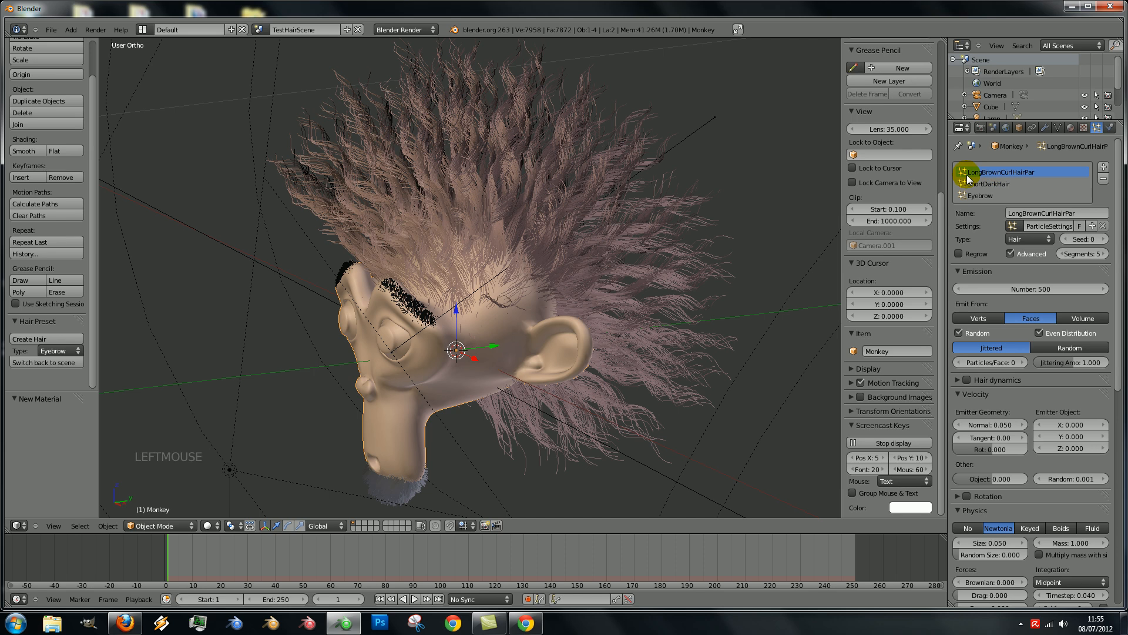
middle_click_drag(446, 305, 499, 164)
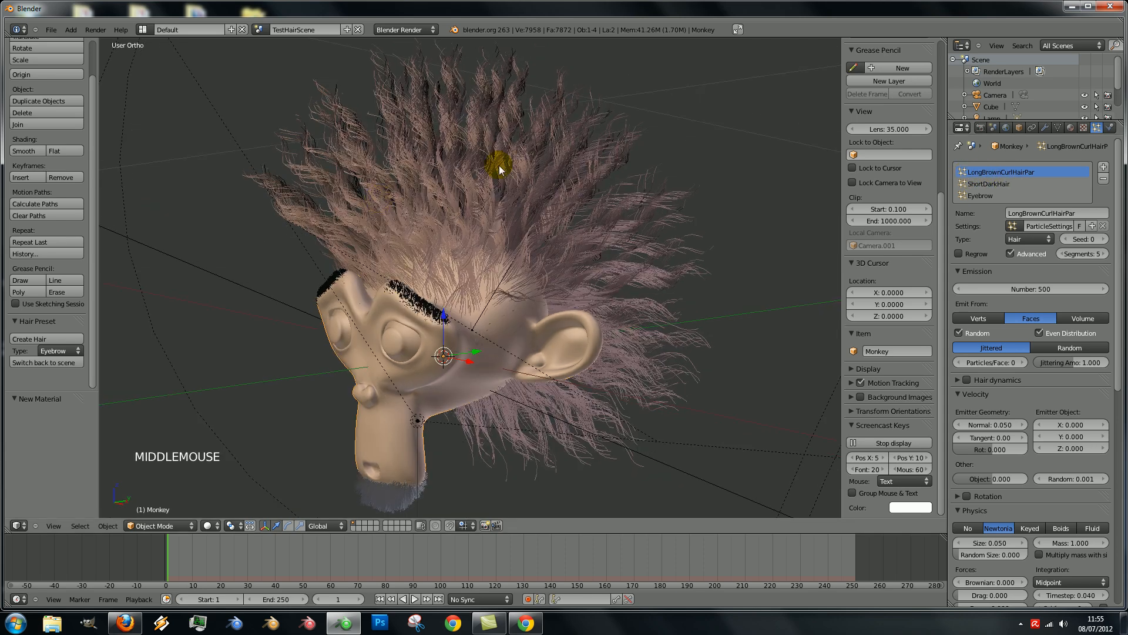
middle_click_drag(377, 340, 451, 336)
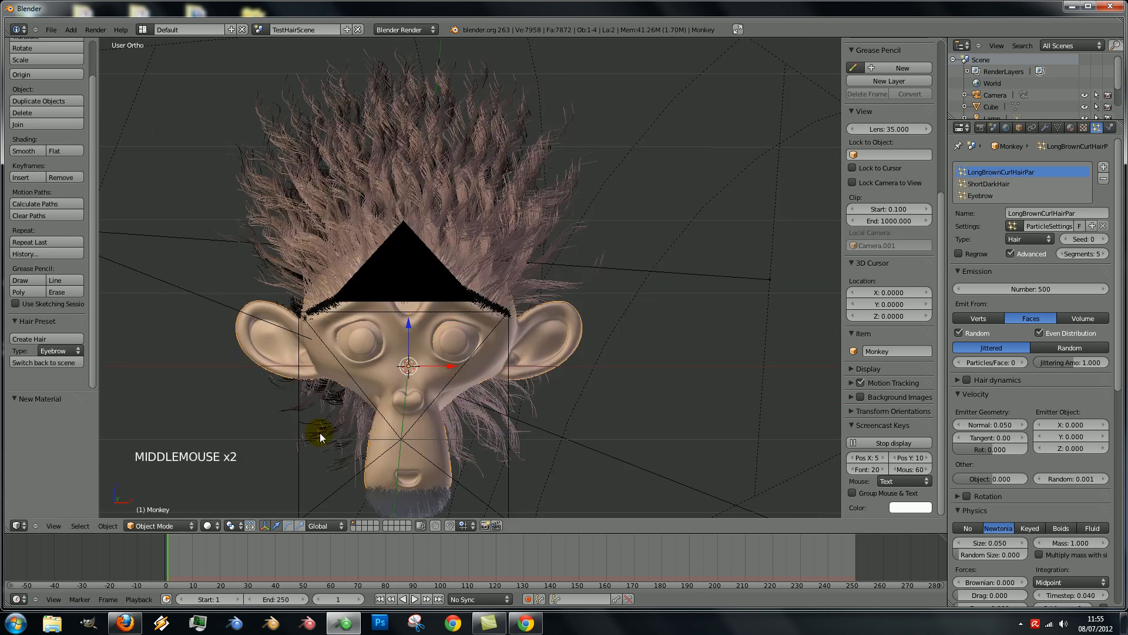
left_click(181, 526)
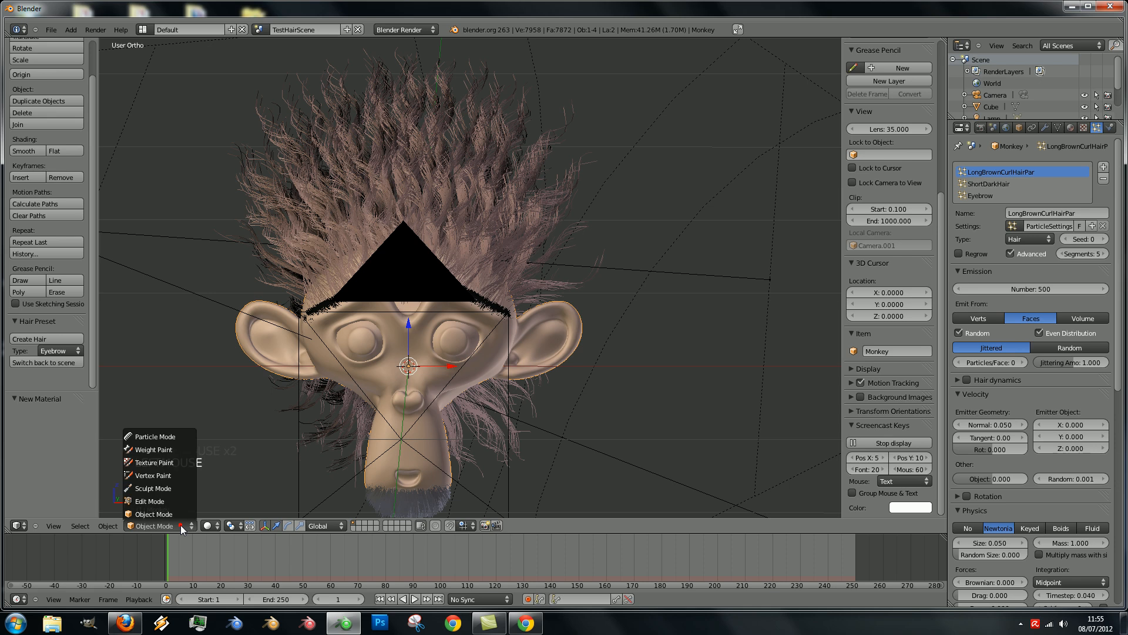
left_click(169, 436)
scroll(447, 235, "down", 4)
scroll(436, 220, "down", 2)
scroll(513, 212, "up", 4)
middle_click_drag(512, 213, 391, 303)
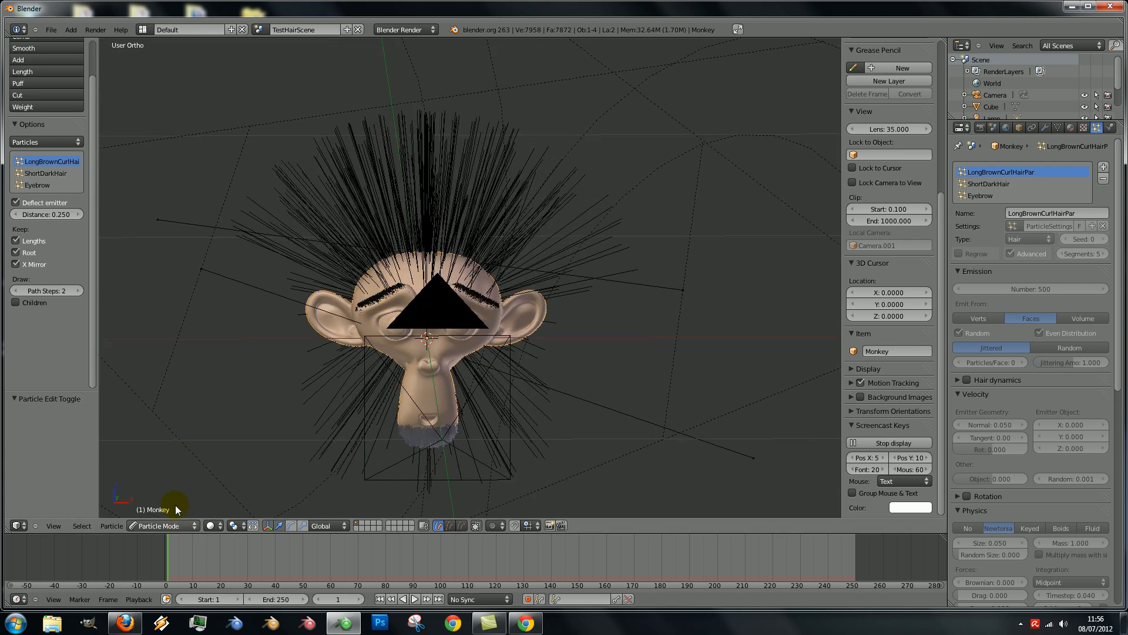
Choose the Comb brush and set its radius to 79 and strength to 0.443
scroll(83, 178, "up", 4)
left_click(49, 77)
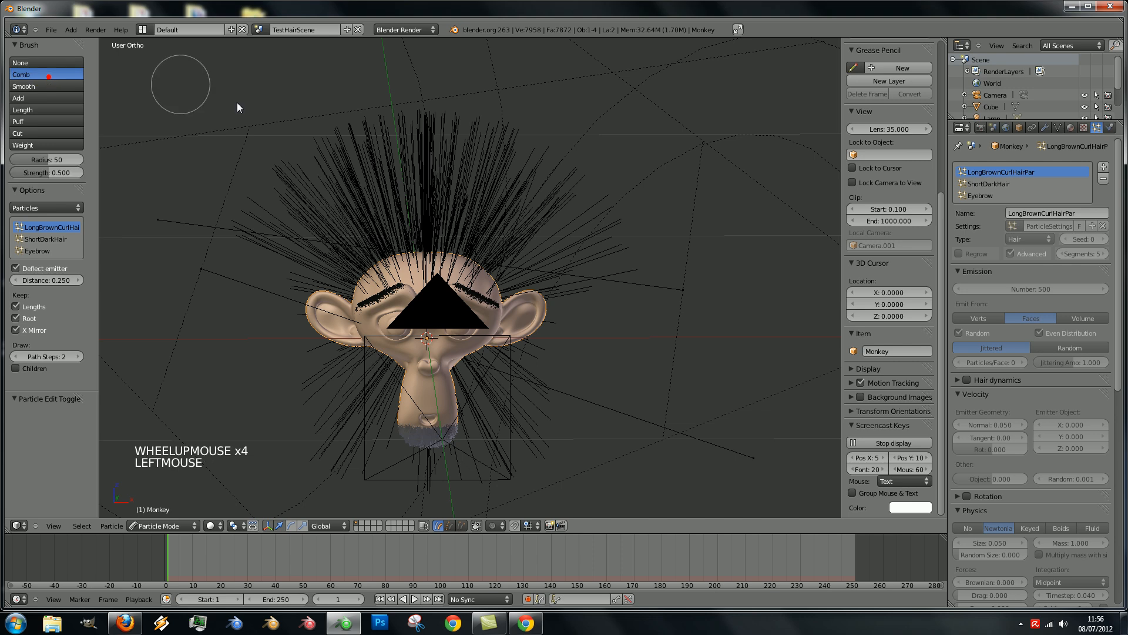
key("f")
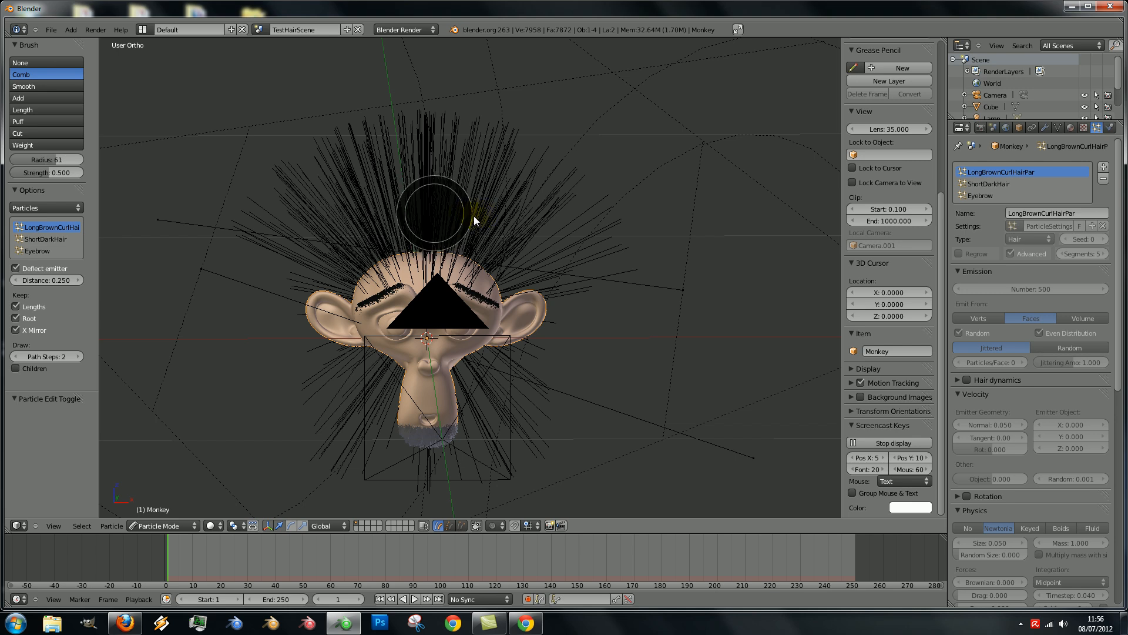
right_click(481, 221)
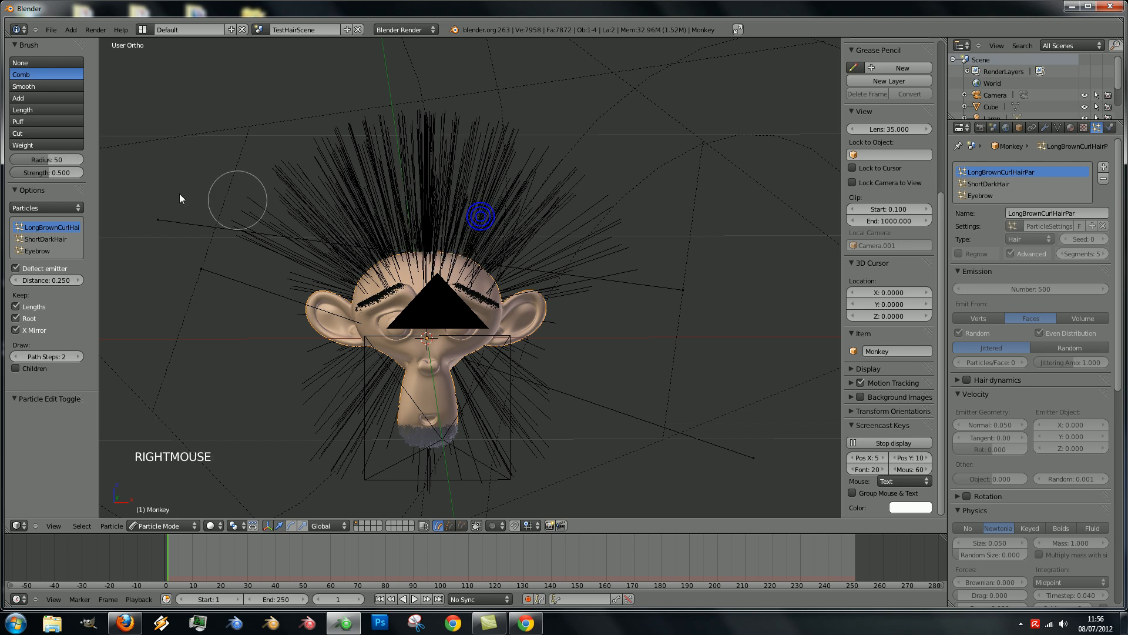
left_click(48, 173)
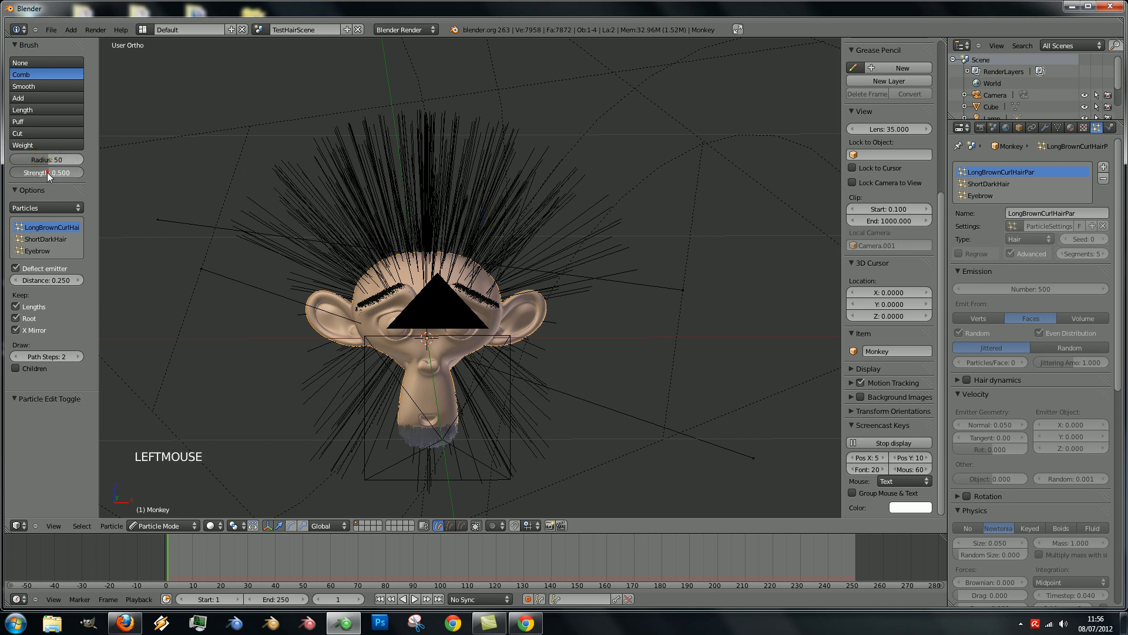
left_click_drag(44, 171, 45, 172)
middle_click_drag(421, 230, 450, 230)
key("f")
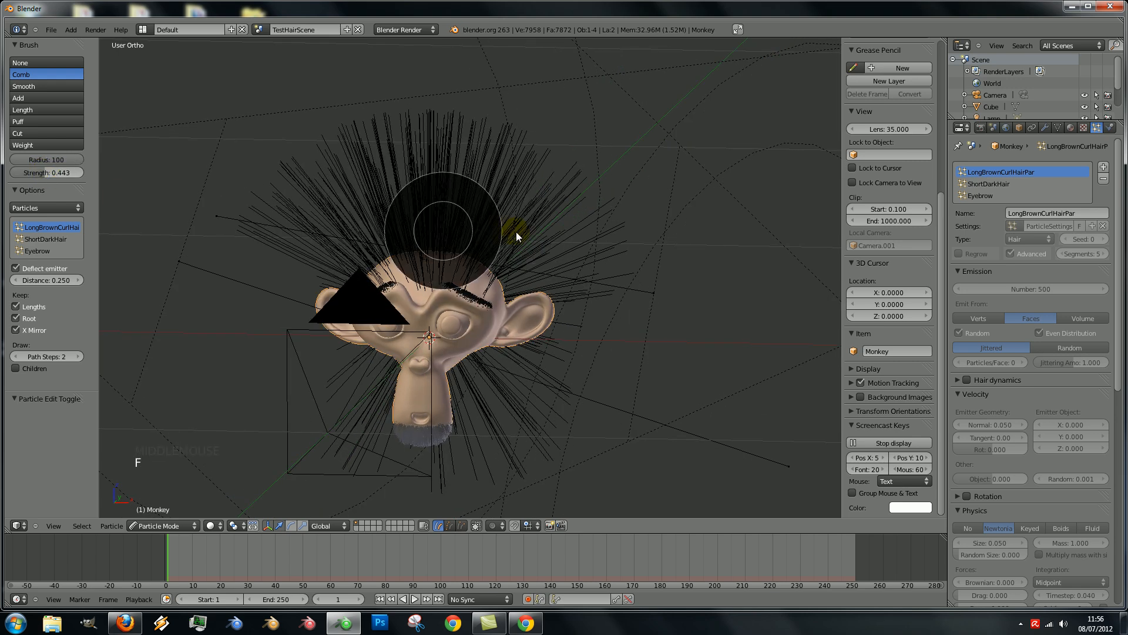
left_click(516, 233)
key("f")
left_click(517, 231)
middle_click_drag(517, 231, 470, 159)
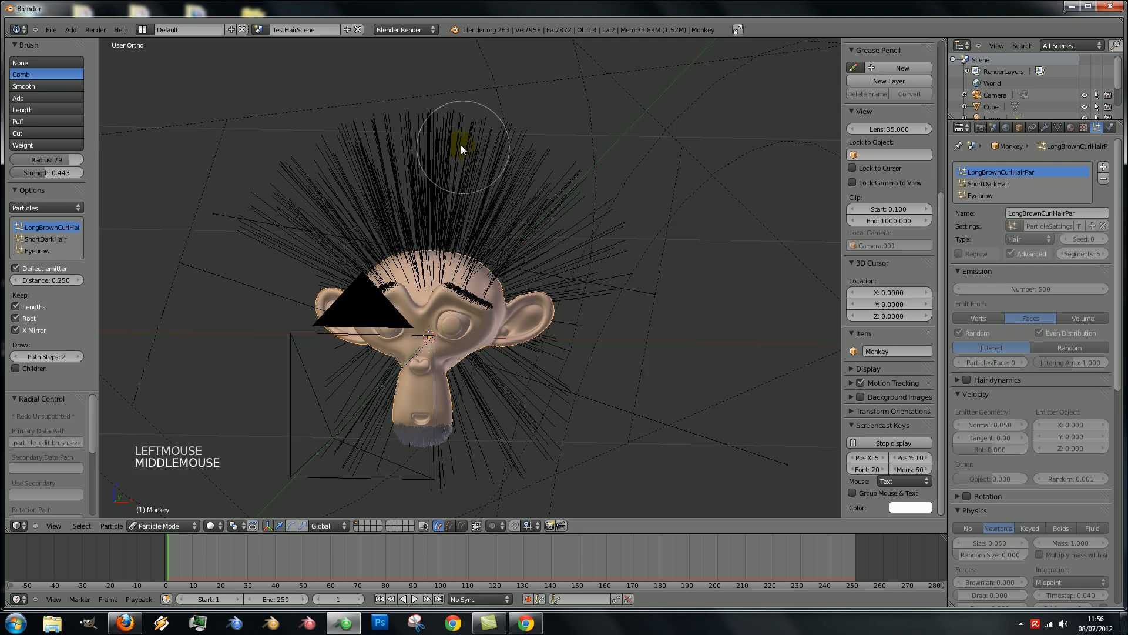
Comb the long hair above the monkey's left ear outward and down
left_click_drag(473, 154, 641, 288)
left_click_drag(529, 164, 649, 270)
left_click_drag(482, 146, 605, 274)
Raise the Comb strength to 0.721 and comb the upright hair on the monkey's left side outward and down
left_click_drag(65, 173, 61, 173)
left_click_drag(546, 175, 634, 342)
left_click_drag(462, 171, 625, 320)
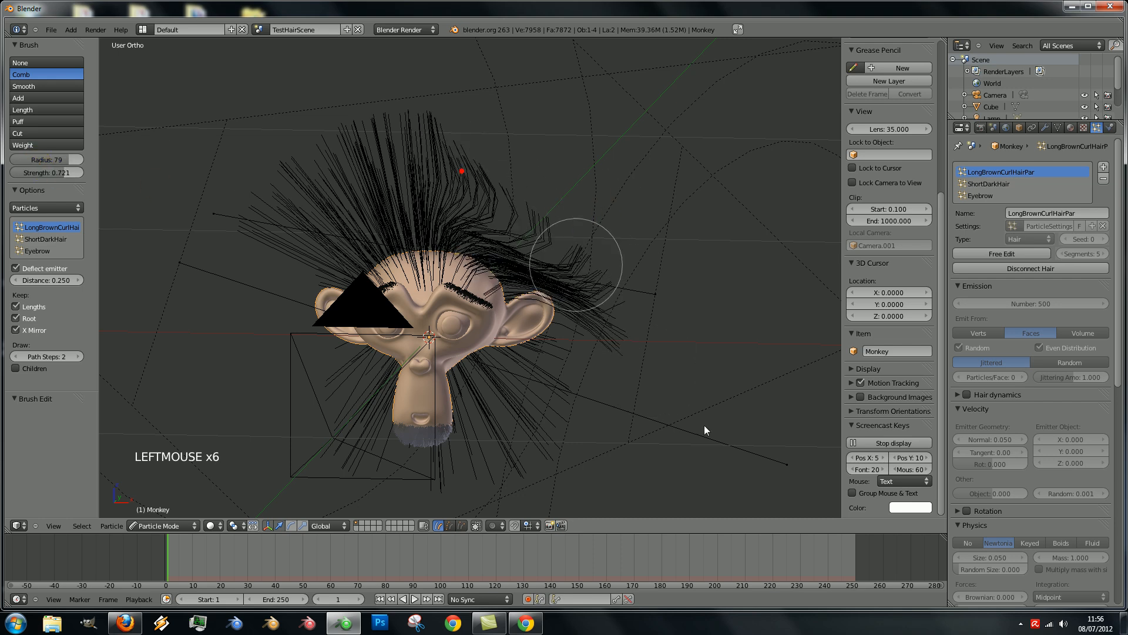
mouse_move(453, 156)
left_mouse_down()
mouse_move(641, 298)
mouse_move(707, 374)
left_mouse_up()
mouse_move(492, 182)
left_mouse_down()
mouse_move(579, 293)
mouse_move(579, 246)
left_mouse_up()
left_click_drag(492, 201, 611, 291)
Comb the long strands beside the crown down over and past the monkey's left ear
scroll(611, 291, "up", 4)
left_click_drag(534, 99, 612, 176)
left_click_drag(533, 133, 634, 185)
left_click_drag(554, 113, 749, 276)
left_click_drag(559, 153, 659, 252)
left_click_drag(613, 167, 705, 264)
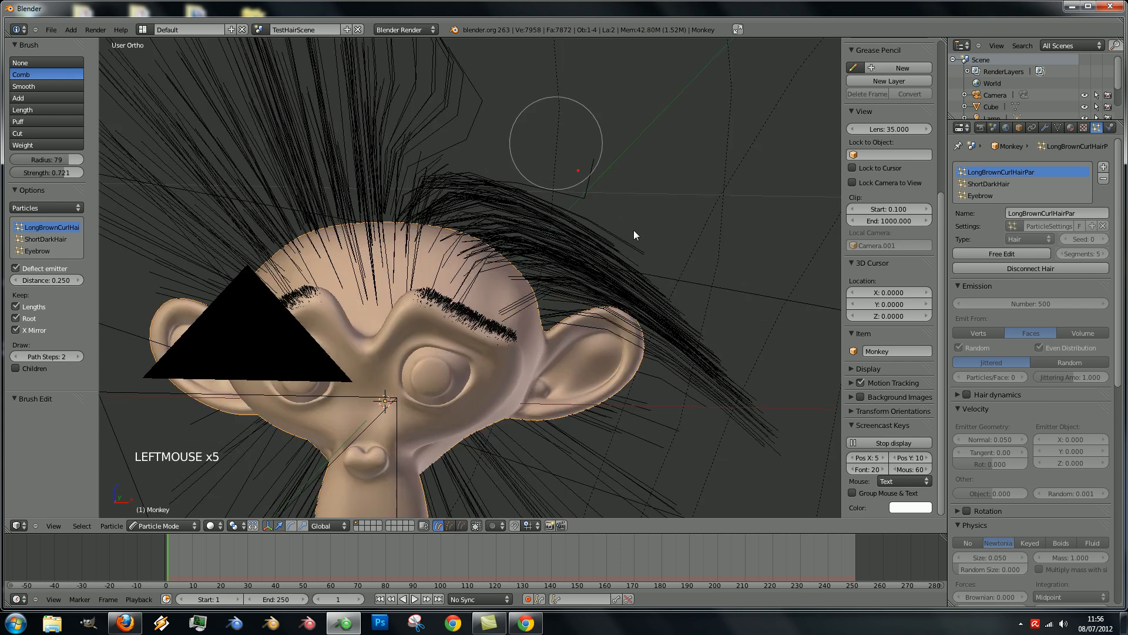
left_click_drag(634, 231, 745, 363)
scroll(724, 300, "down", 5)
mouse_move(724, 300)
left_mouse_down()
mouse_move(595, 353)
mouse_move(559, 323)
mouse_move(549, 238)
left_mouse_up()
scroll(548, 235, "up", 3)
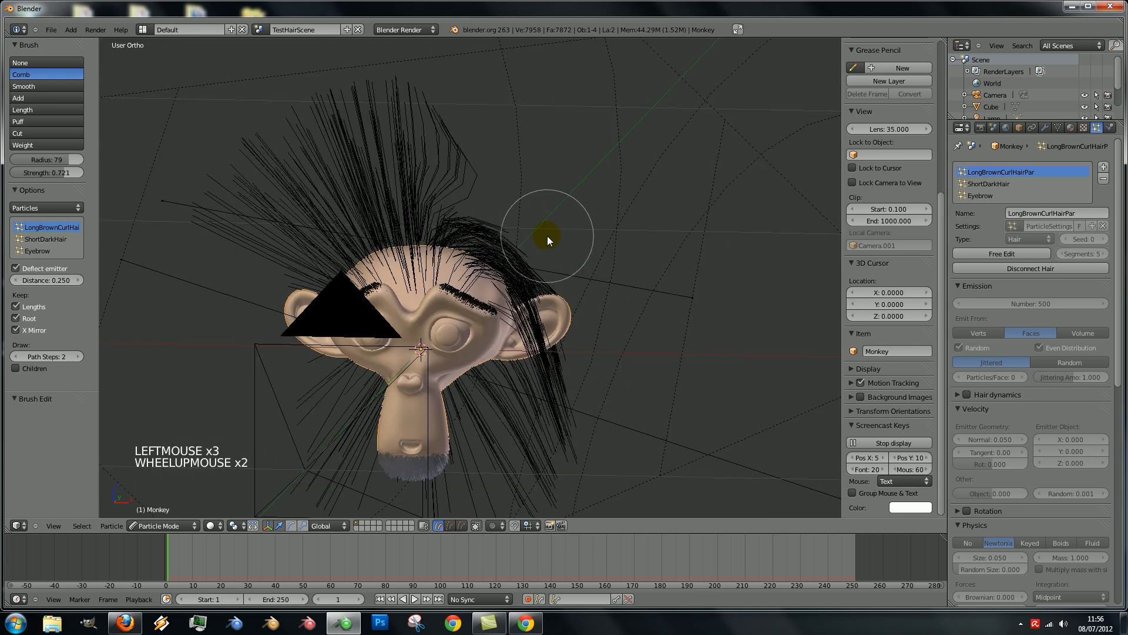
Comb the remaining upright hair on top of the head across to the monkey's right side
left_click_drag(465, 141, 176, 165)
left_click_drag(458, 123, 178, 194)
left_click_drag(468, 151, 184, 220)
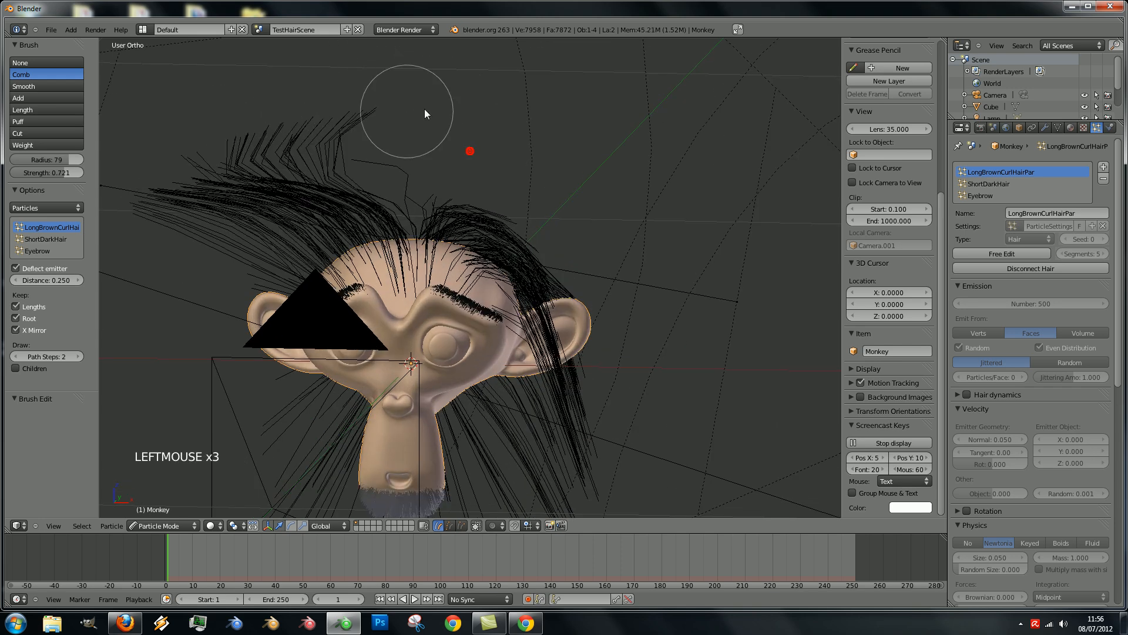
left_click_drag(417, 115, 148, 234)
left_click_drag(391, 146, 126, 277)
mouse_move(342, 143)
left_mouse_down()
mouse_move(194, 224)
mouse_move(161, 257)
left_mouse_up()
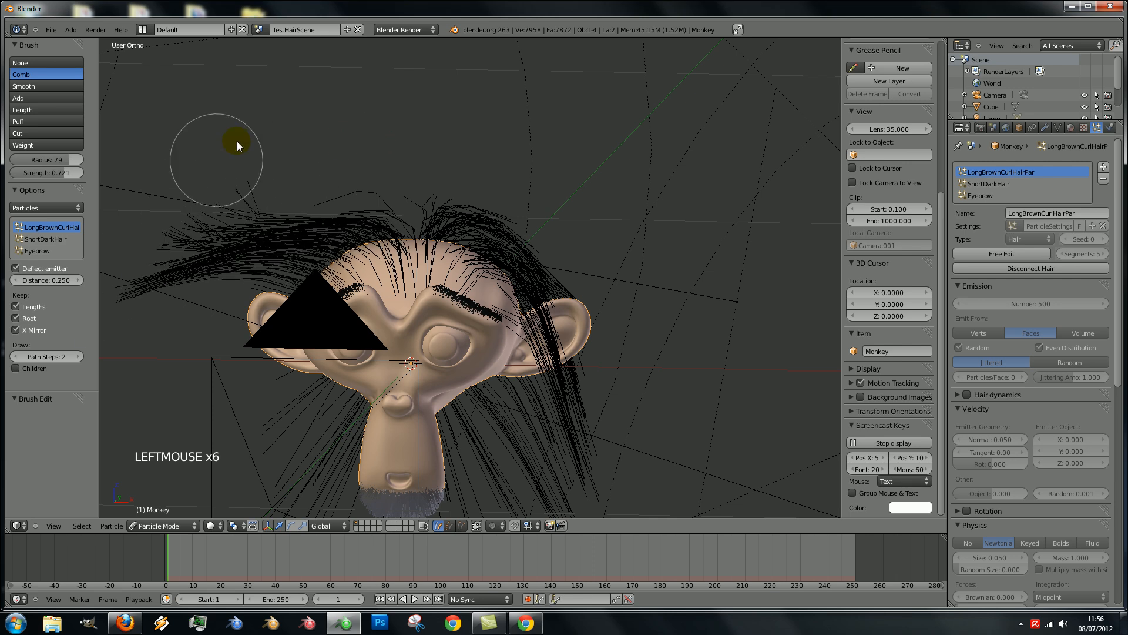
Comb the swept-over hair down past the monkey's right ear
left_click_drag(240, 156, 164, 438)
left_click_drag(161, 182, 189, 415)
left_click_drag(209, 196, 219, 370)
left_click_drag(348, 176, 273, 237)
left_click_drag(206, 176, 202, 370)
left_click_drag(283, 208, 219, 331)
Flatten the hair between the crown and the monkey's right ear with outward and downward comb strokes
scroll(373, 234, "up", 2)
left_click_drag(317, 170, 156, 220)
left_click_drag(277, 158, 99, 265)
mouse_move(254, 187)
left_mouse_down()
mouse_move(174, 237)
mouse_move(136, 238)
mouse_move(167, 269)
left_mouse_up()
left_click_drag(318, 223, 106, 379)
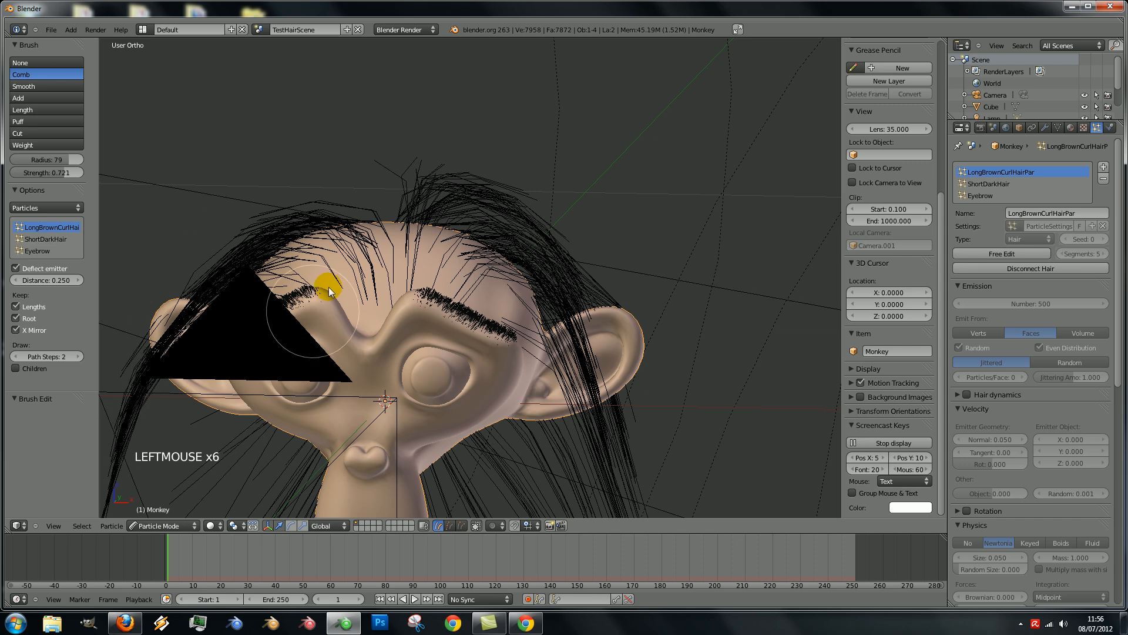
Comb the raised strands near the parting outward and down toward the monkey's left side
scroll(432, 258, "down", 7)
middle_click_drag(433, 258, 653, 259)
scroll(652, 261, "up", 2)
mouse_move(607, 290)
middle_mouse_down()
mouse_move(463, 288)
mouse_move(450, 272)
middle_mouse_up()
scroll(436, 223, "up", 2)
left_click_drag(435, 210, 586, 270)
left_click_drag(412, 195, 602, 258)
left_click_drag(456, 191, 602, 245)
left_click_drag(505, 206, 633, 282)
left_click_drag(541, 235, 554, 257)
Comb the hair beside the face outward and down with long strokes from an angled view
mouse_move(607, 315)
middle_mouse_down()
mouse_move(633, 350)
mouse_move(606, 353)
middle_mouse_up()
left_click_drag(605, 352, 475, 295)
mouse_move(359, 264)
left_mouse_down()
mouse_move(290, 306)
mouse_move(219, 441)
left_mouse_up()
mouse_move(268, 274)
left_mouse_down()
mouse_move(224, 387)
mouse_move(219, 441)
left_mouse_up()
mouse_move(394, 330)
middle_mouse_down()
mouse_move(429, 265)
mouse_move(336, 363)
mouse_move(530, 447)
mouse_move(595, 333)
middle_mouse_up()
left_click_drag(594, 333, 558, 340)
In front view, comb the hair from the crown down over the monkey's right side
mouse_move(558, 339)
middle_mouse_down()
mouse_move(517, 270)
mouse_move(391, 216)
middle_mouse_up()
mouse_move(538, 315)
middle_mouse_down()
mouse_move(441, 320)
mouse_move(541, 297)
middle_mouse_up()
key("KP_1")
mouse_move(383, 199)
left_mouse_down()
mouse_move(283, 262)
mouse_move(225, 324)
left_mouse_up()
mouse_move(449, 223)
left_mouse_down()
mouse_move(248, 294)
mouse_move(224, 466)
left_mouse_up()
mouse_move(317, 338)
left_mouse_down()
mouse_move(239, 352)
mouse_move(265, 441)
mouse_move(302, 379)
mouse_move(302, 400)
mouse_move(288, 389)
mouse_move(272, 403)
left_mouse_up()
Comb the hair at the back of the head straight down from the side
mouse_move(273, 341)
middle_mouse_down()
mouse_move(411, 311)
mouse_move(710, 299)
mouse_move(611, 276)
middle_mouse_up()
scroll(675, 288, "down", 2)
left_click_drag(611, 276, 635, 407)
mouse_move(576, 250)
left_mouse_down()
mouse_move(617, 372)
mouse_move(574, 335)
mouse_move(595, 498)
left_mouse_up()
mouse_move(569, 281)
left_mouse_down()
mouse_move(544, 456)
mouse_move(554, 494)
left_mouse_up()
left_click_drag(572, 361, 551, 489)
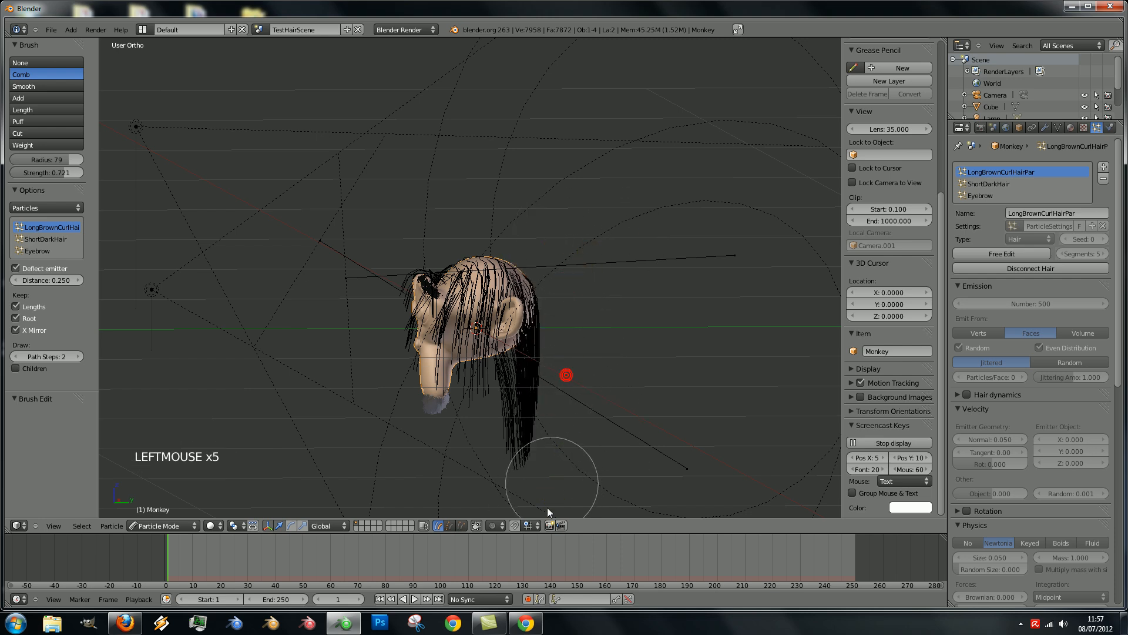
Touch up the combed-down hair with short comb strokes from other angles
mouse_move(444, 356)
middle_mouse_down()
mouse_move(602, 341)
mouse_move(568, 347)
middle_mouse_up()
scroll(568, 347, "down", 2)
scroll(568, 347, "up", 3)
scroll(553, 329, "down", 3)
left_click_drag(538, 313, 519, 344)
left_click_drag(400, 345, 353, 347)
scroll(362, 391, "up", 3)
middle_click_drag(384, 319, 405, 329)
Lengthen the hanging hair around the head using the Length brush set to Grow, radius 50 and strength 0.500
left_click(45, 108)
mouse_move(411, 276)
middle_mouse_down()
mouse_move(496, 314)
mouse_move(516, 309)
mouse_move(534, 357)
middle_mouse_up()
scroll(470, 294, "down", 2)
mouse_move(534, 357)
left_mouse_down()
mouse_move(527, 352)
mouse_move(531, 373)
left_mouse_up()
mouse_move(470, 352)
middle_mouse_down()
mouse_move(460, 347)
mouse_move(563, 340)
middle_mouse_up()
mouse_move(505, 343)
left_mouse_down()
mouse_move(386, 358)
mouse_move(548, 337)
left_mouse_up()
mouse_move(548, 338)
middle_mouse_down()
mouse_move(390, 347)
mouse_move(552, 341)
middle_mouse_up()
mouse_move(552, 340)
left_mouse_down()
mouse_move(517, 360)
mouse_move(599, 363)
left_mouse_up()
middle_click_drag(600, 363, 584, 356)
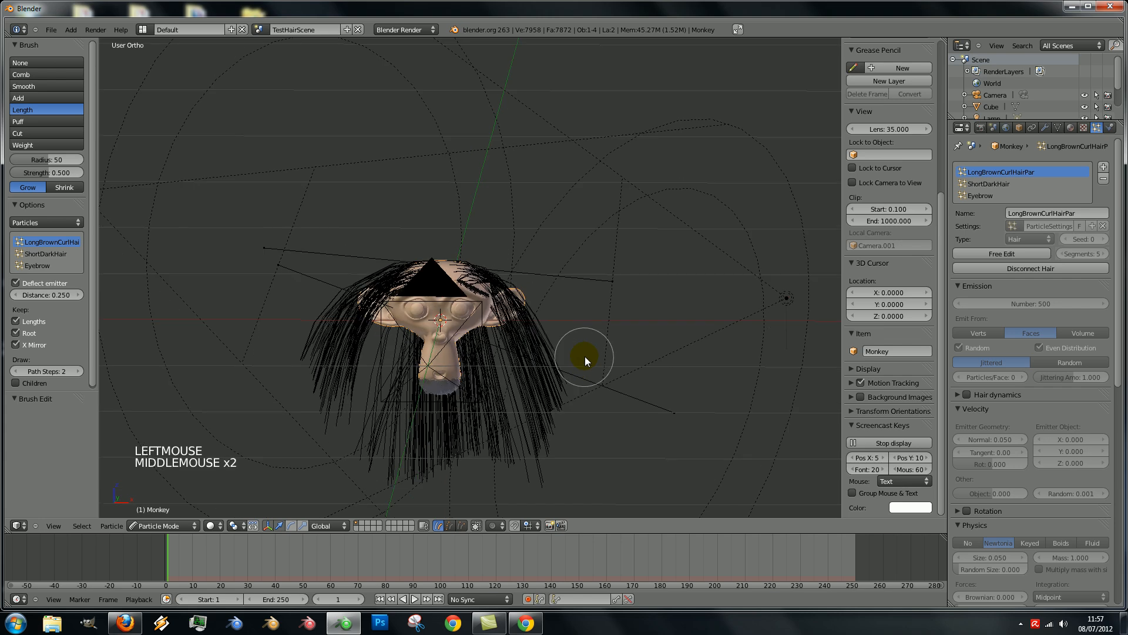
mouse_move(460, 398)
left_mouse_down()
mouse_move(422, 411)
mouse_move(539, 418)
left_mouse_up()
scroll(458, 317, "down", 5)
scroll(426, 308, "up", 5)
Trim the ends of the long hair straight across below the ears with the Cut brush
left_click(50, 133)
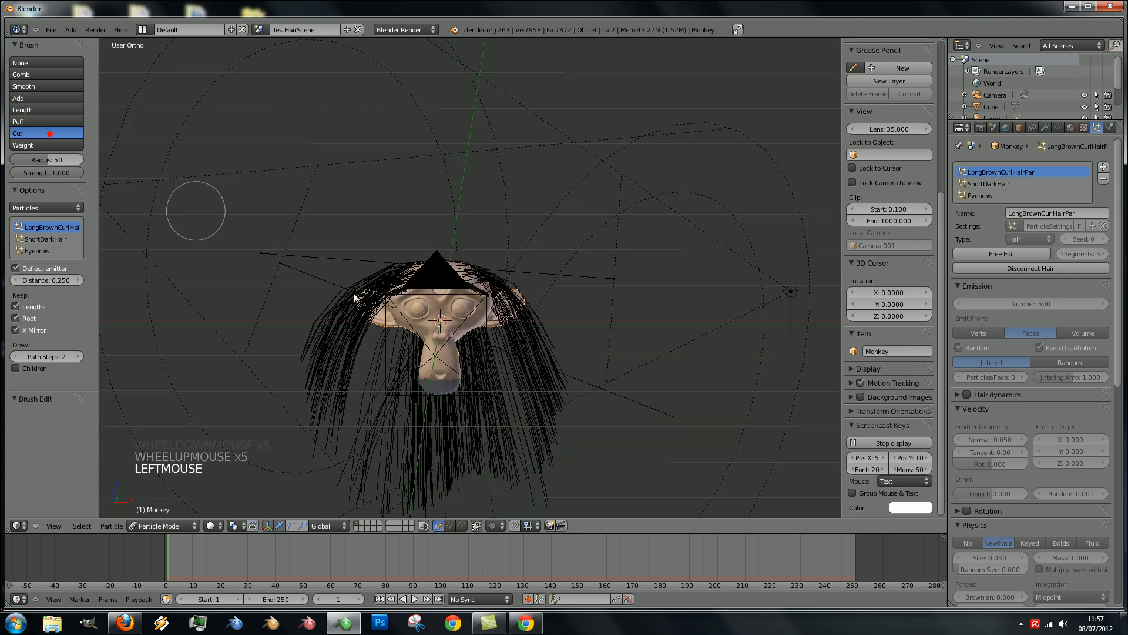
scroll(471, 300, "down", 3)
middle_click_drag(471, 299, 495, 347)
left_click_drag(549, 344, 426, 354)
scroll(575, 372, "up", 6)
middle_click_drag(574, 373, 588, 346)
scroll(564, 330, "down", 6)
scroll(544, 320, "up", 5)
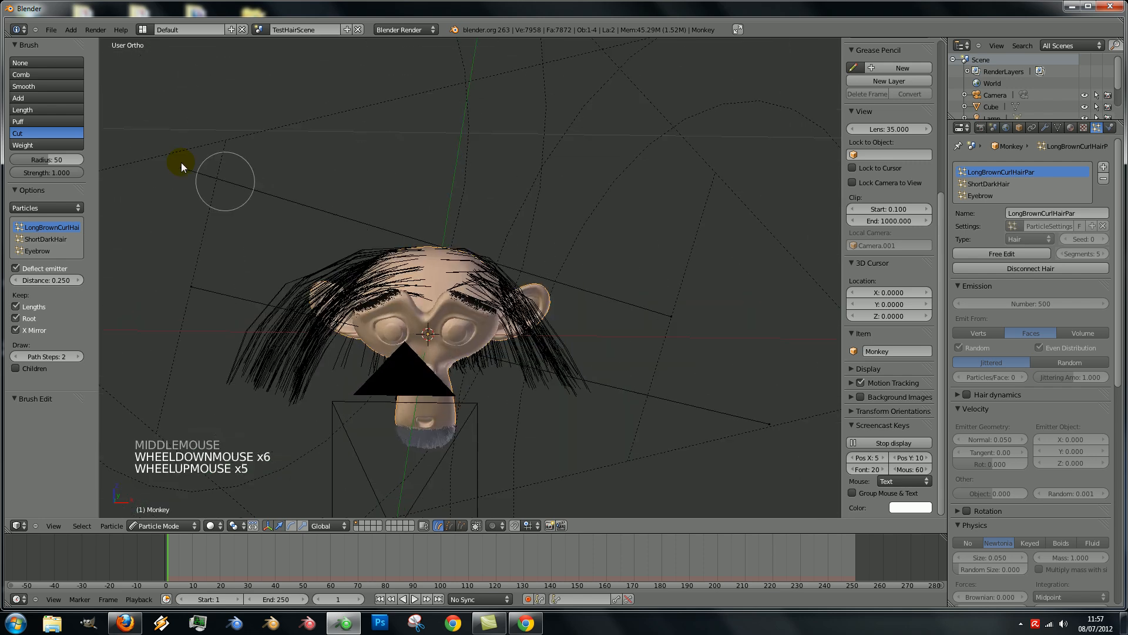
Return to the Comb brush and comb the trimmed hair on the monkey's left side straight down
left_click(42, 76)
scroll(404, 278, "down", 3)
middle_click_drag(505, 288, 500, 275)
left_click_drag(515, 305, 521, 423)
left_click_drag(531, 322, 521, 404)
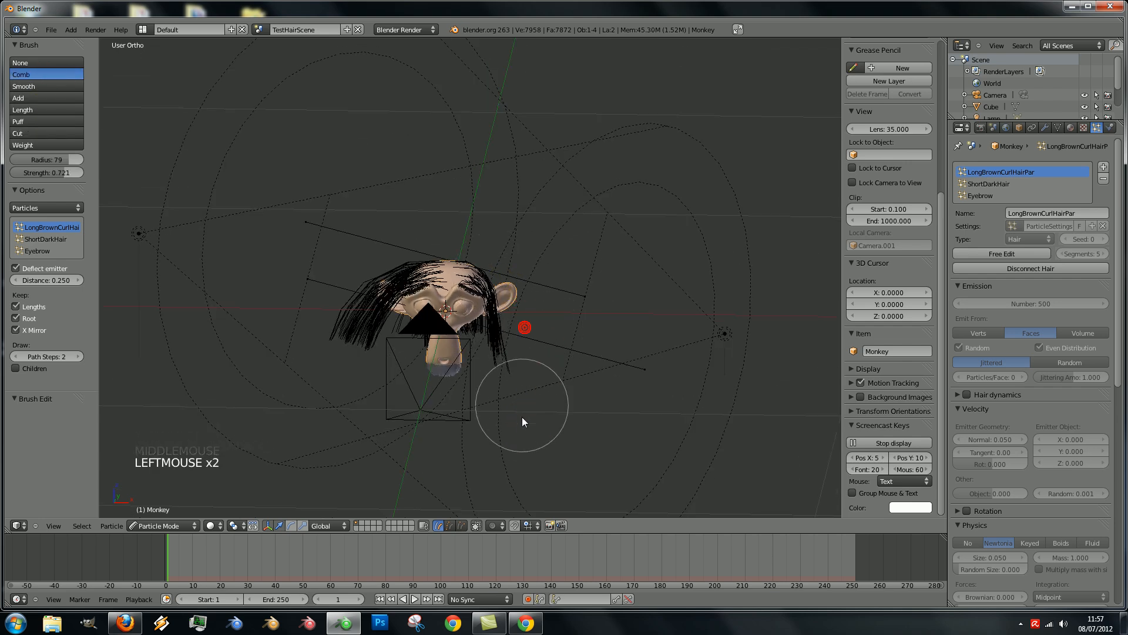
Comb the flared hair on the monkey's right side straight down past the ear
scroll(540, 320, "up", 3)
left_click_drag(291, 313, 294, 499)
left_click_drag(298, 298, 303, 478)
left_click_drag(292, 312, 272, 529)
middle_click_drag(413, 452, 427, 399)
left_click_drag(293, 358, 303, 461)
left_click_drag(280, 382, 280, 390)
left_click(279, 390)
Comb the hair on the opposite side of the head down with one long stroke
mouse_move(279, 390)
middle_mouse_down()
mouse_move(375, 422)
mouse_move(462, 364)
mouse_move(317, 352)
mouse_move(650, 336)
middle_mouse_up()
left_click_drag(587, 274, 620, 502)
mouse_move(620, 502)
middle_mouse_down()
mouse_move(668, 343)
mouse_move(801, 340)
mouse_move(428, 466)
middle_mouse_up()
Return the monkey to Object Mode and inspect the combed hairstyle up close
left_click(189, 525)
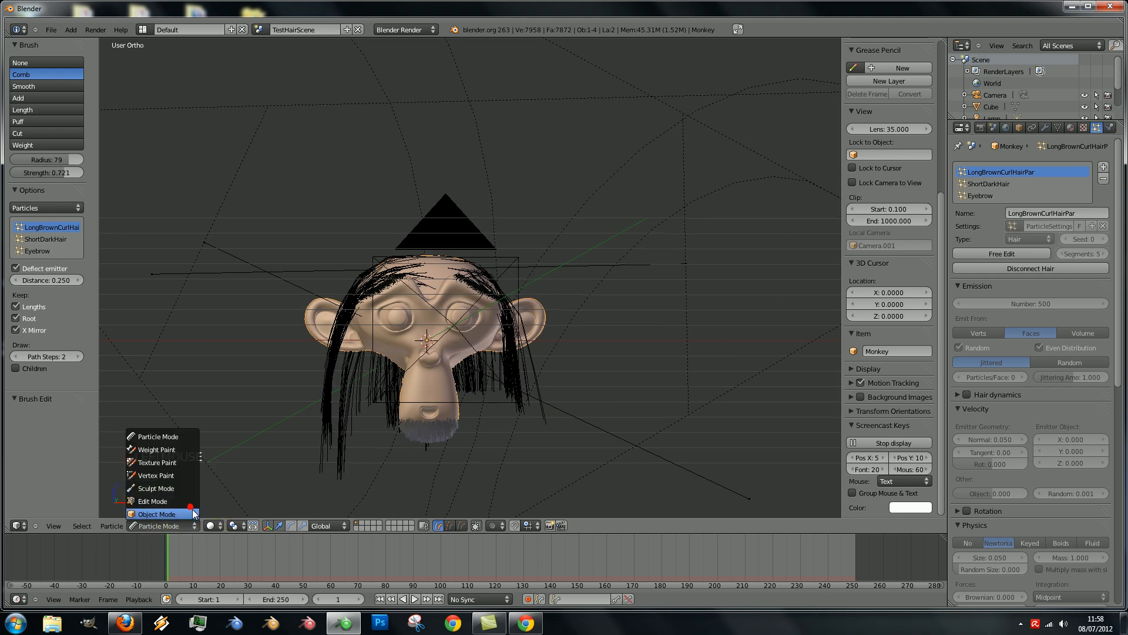
left_click(157, 513)
middle_click_drag(238, 490, 493, 310)
scroll(465, 302, "up", 2)
scroll(492, 311, "down", 5)
scroll(464, 276, "up", 5)
middle_click_drag(461, 272, 466, 302)
scroll(466, 302, "up", 3)
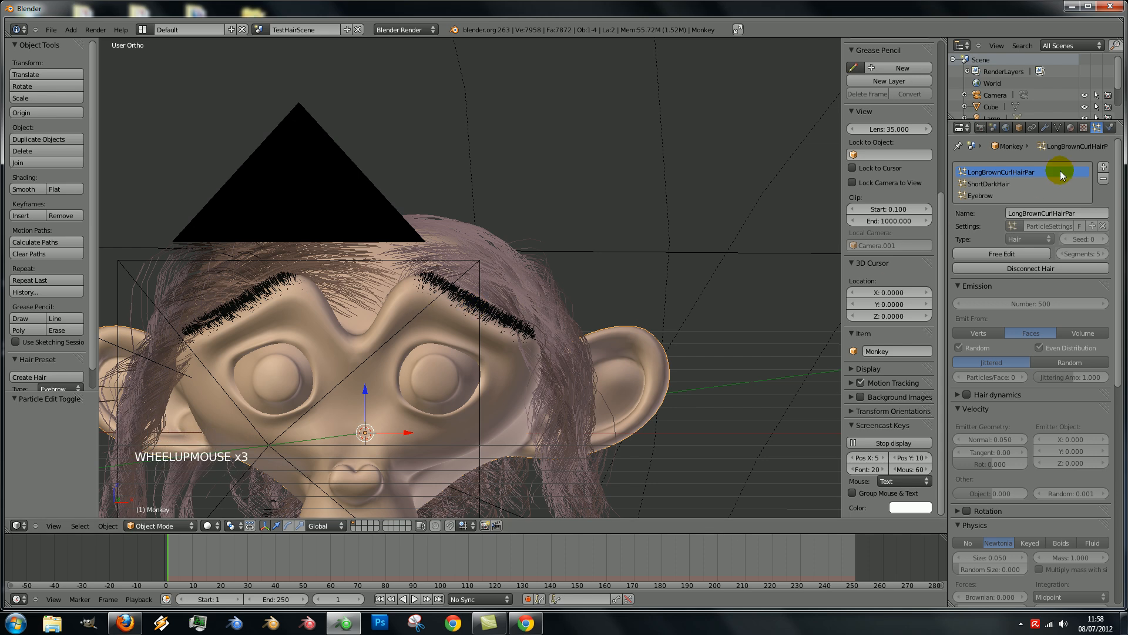
Select the Eyebrow particle system and switch the monkey to Particle Mode
left_click(987, 197)
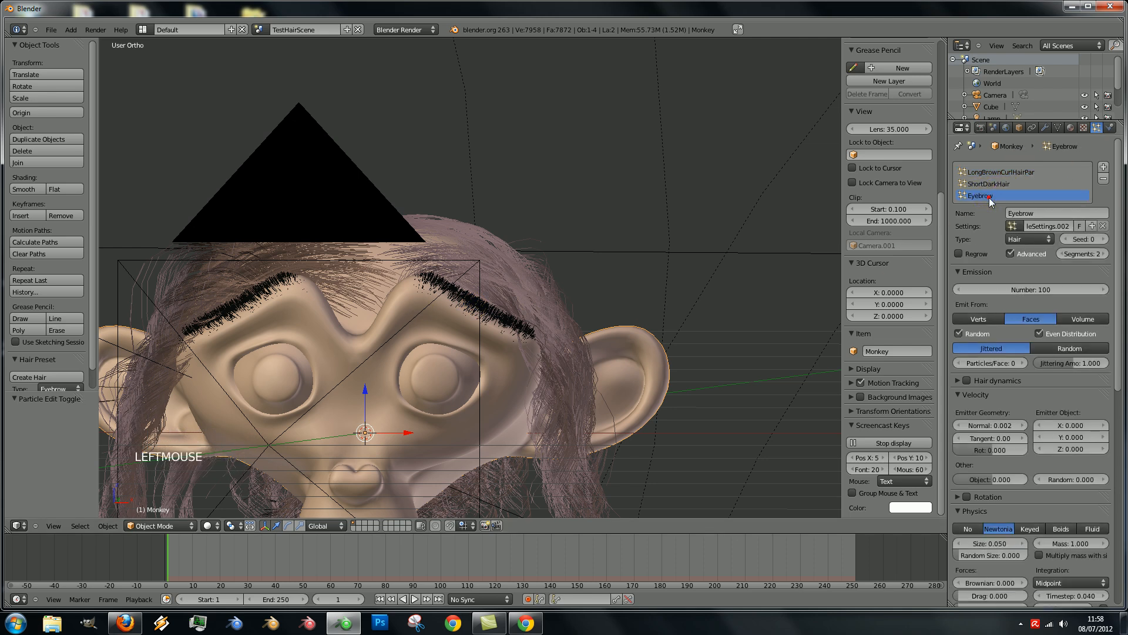
left_click(187, 526)
left_click(166, 436)
Comb both eyebrows outward and down along the brow ridges
scroll(431, 346, "up", 2)
mouse_move(431, 347)
middle_mouse_down()
mouse_move(406, 337)
mouse_move(468, 313)
middle_mouse_up()
mouse_move(408, 299)
left_mouse_down()
mouse_move(602, 404)
mouse_move(430, 312)
mouse_move(606, 393)
left_mouse_up()
mouse_move(355, 327)
middle_mouse_down()
mouse_move(350, 303)
mouse_move(365, 307)
middle_mouse_up()
left_click_drag(362, 311, 97, 448)
left_click_drag(321, 332, 136, 433)
scroll(426, 317, "down", 4)
middle_click_drag(425, 316, 458, 303)
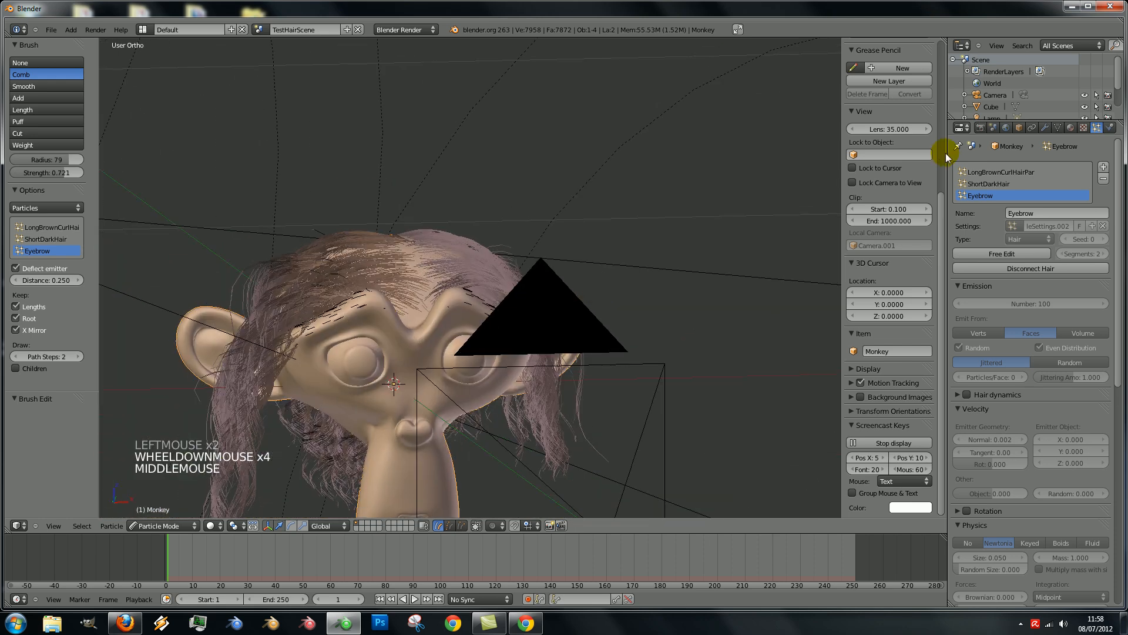
Select the ShortDarkHair particle system and comb the beard downward and inward below the chin
left_click(989, 183)
scroll(494, 351, "down", 3)
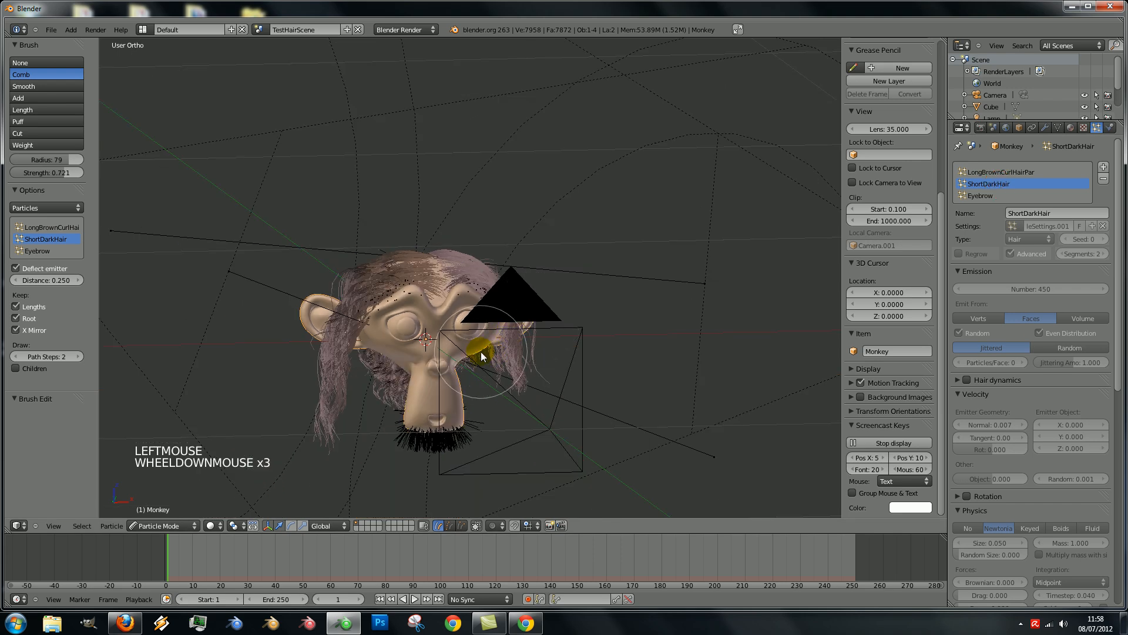
mouse_move(474, 354)
middle_mouse_down("shift")
mouse_move(484, 299)
mouse_move(503, 359)
mouse_move(535, 266)
middle_mouse_up("shift")
scroll(494, 324, "up", 4)
scroll(517, 359, "up", 3)
left_click_drag(521, 263, 523, 477)
left_click_drag(242, 250, 283, 412)
left_click_drag(244, 304, 297, 469)
left_click_drag(518, 318, 457, 470)
left_click_drag(279, 336, 340, 464)
left_click_drag(398, 382, 512, 380)
mouse_move(312, 383)
left_mouse_down()
mouse_move(453, 390)
mouse_move(429, 399)
left_mouse_up()
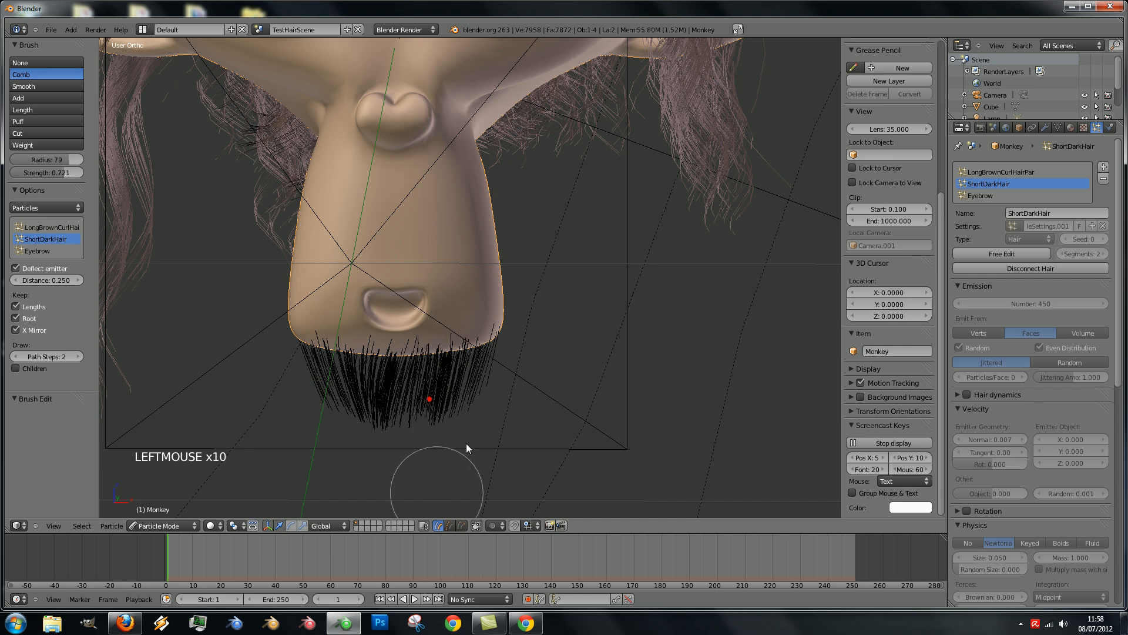
Lengthen the beard using the Length brush set to Grow, radius 50 and strength 0.500
scroll(499, 323, "down", 2)
scroll(499, 323, "down", 1)
scroll(499, 323, "up", 1)
middle_click_drag(499, 323, 517, 298)
left_click(45, 106)
mouse_move(392, 386)
left_mouse_down()
mouse_move(417, 378)
mouse_move(390, 397)
mouse_move(421, 431)
mouse_move(485, 457)
mouse_move(450, 479)
left_mouse_up()
scroll(509, 396, "down", 6)
mouse_move(508, 395)
middle_mouse_down()
mouse_move(510, 346)
mouse_move(545, 308)
mouse_move(537, 313)
mouse_move(594, 332)
middle_mouse_up()
scroll(509, 345, "up", 3)
left_click(543, 390)
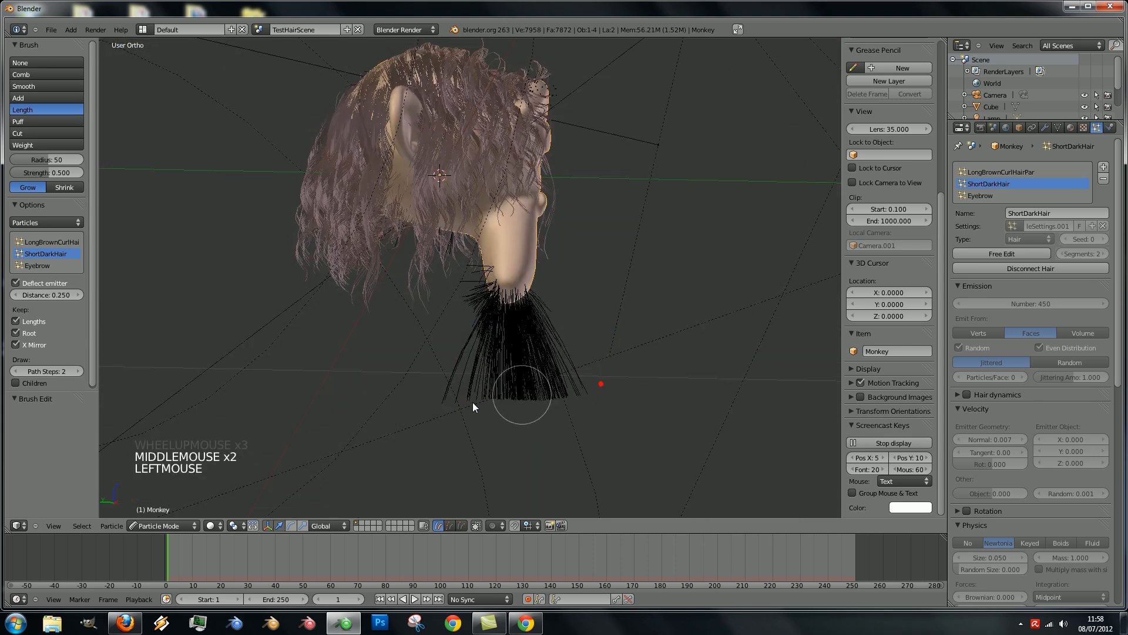
middle_click_drag(548, 384, 449, 343)
scroll(464, 351, "up", 1)
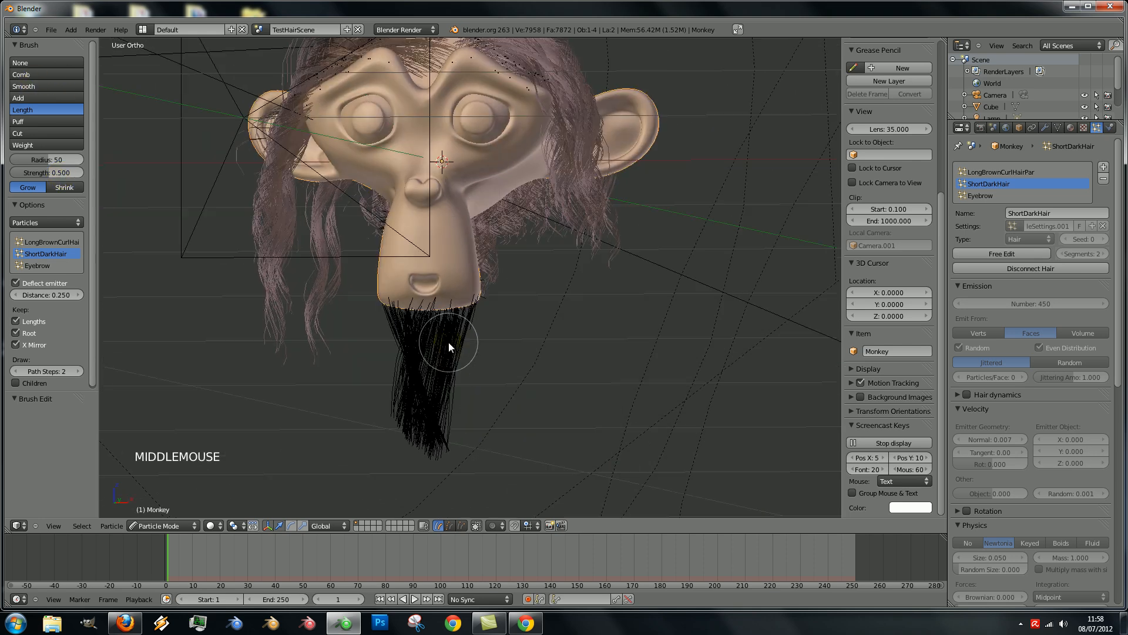
Comb the ShortDarkHair beard downward from several angles using the Comb brush at radius 79 and strength 0.721
left_click(41, 71)
mouse_move(634, 255)
middle_mouse_down()
mouse_move(749, 255)
mouse_move(582, 329)
middle_mouse_up()
left_click(564, 337)
left_click_drag(564, 337, 566, 483)
mouse_move(588, 352)
left_mouse_down()
mouse_move(544, 442)
mouse_move(565, 511)
left_mouse_up()
mouse_move(452, 376)
left_mouse_down()
mouse_move(464, 368)
mouse_move(469, 431)
mouse_move(536, 518)
left_mouse_up()
mouse_move(536, 518)
middle_mouse_down()
mouse_move(572, 268)
mouse_move(411, 320)
middle_mouse_up()
left_click_drag(411, 321, 424, 462)
left_click_drag(485, 388, 542, 380)
scroll(543, 379, "up", 3)
middle_click_drag(543, 379, 594, 277, "shift")
scroll(548, 281, "up", 1)
left_click_drag(548, 281, 444, 498)
mouse_move(368, 307)
left_mouse_down()
mouse_move(383, 385)
mouse_move(440, 488)
left_mouse_up()
mouse_move(530, 321)
left_mouse_down()
mouse_move(460, 446)
mouse_move(453, 488)
left_mouse_up()
left_click_drag(514, 410, 488, 435)
scroll(531, 356, "down", 5)
mouse_move(531, 356)
middle_mouse_down()
mouse_move(570, 291)
mouse_move(637, 274)
middle_mouse_up()
scroll(496, 222, "up", 4)
left_click_drag(495, 221, 444, 268)
left_click_drag(424, 101, 496, 353)
mouse_move(446, 153)
left_mouse_down()
mouse_move(479, 299)
mouse_move(552, 502)
left_mouse_up()
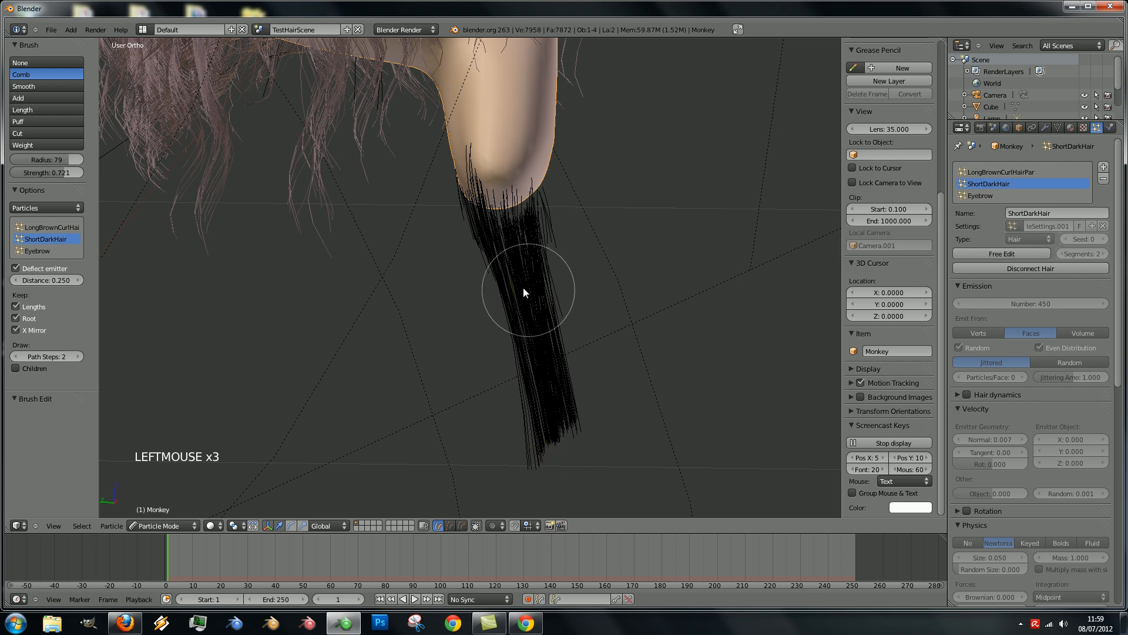
mouse_move(566, 261)
left_mouse_down()
mouse_move(567, 398)
mouse_move(509, 470)
left_mouse_up()
left_click_drag(475, 355, 543, 509)
scroll(650, 224, "down", 2)
scroll(650, 224, "up", 2)
Comb both sides of the beard inward from the front to narrow it below the chin
middle_click_drag(593, 224, 457, 228)
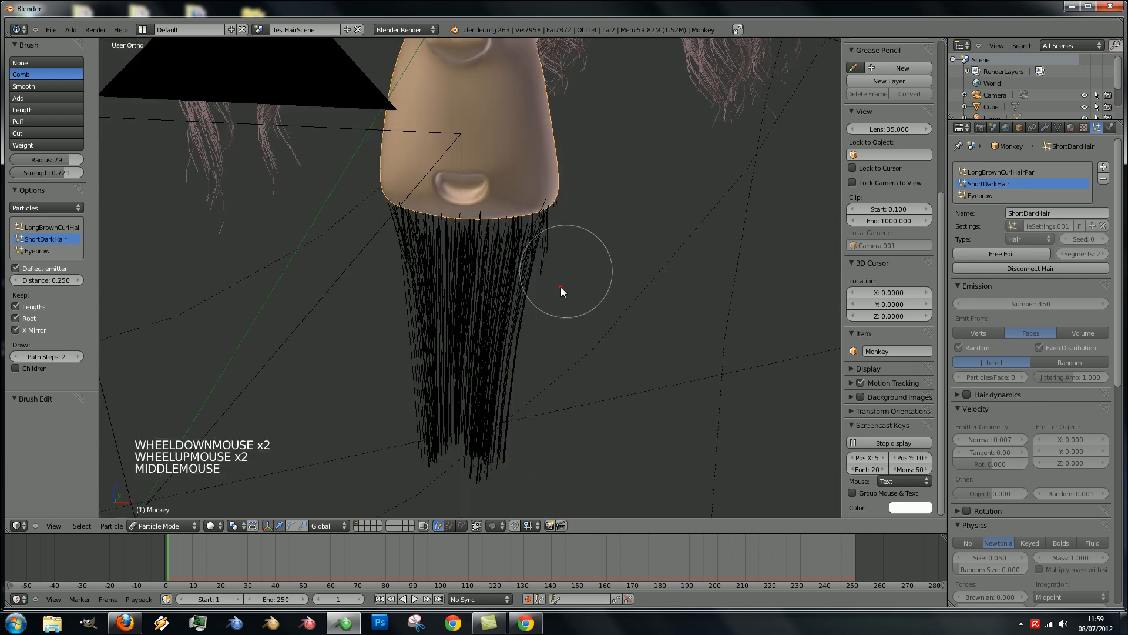
left_click_drag(457, 228, 489, 378)
left_click_drag(393, 301, 421, 368)
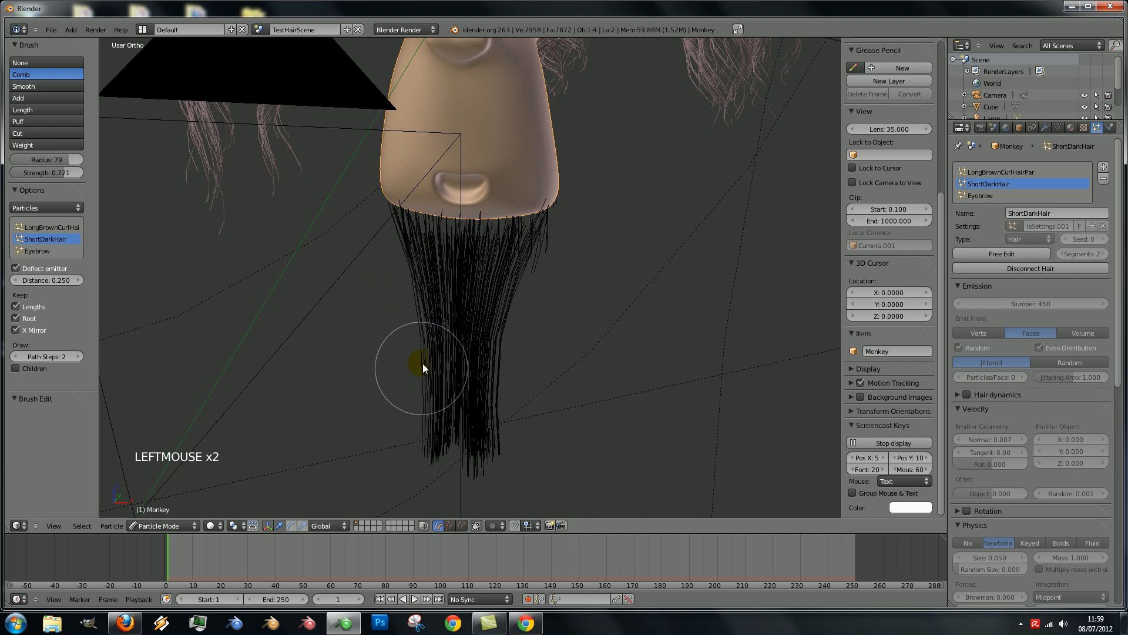
scroll(513, 246, "down", 4)
middle_click_drag(512, 246, 541, 249)
mouse_move(540, 249)
left_mouse_down()
mouse_move(496, 269)
mouse_move(459, 330)
left_mouse_up()
mouse_move(423, 276)
left_mouse_down()
mouse_move(445, 291)
mouse_move(492, 292)
left_mouse_up()
Switch the monkey back to Object Mode and frame the whole head
scroll(496, 275, "down", 4)
middle_click_drag(496, 274, 216, 451)
scroll(566, 297, "up", 2)
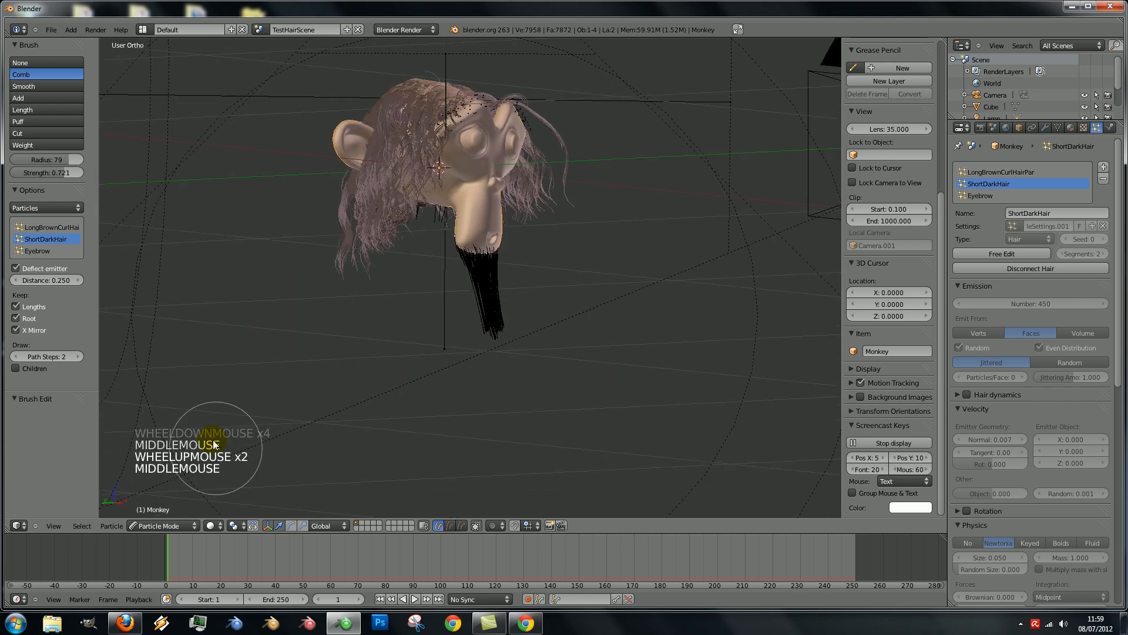
left_click(184, 526)
left_click(182, 516)
scroll(407, 330, "down", 1)
scroll(407, 330, "up", 3)
middle_click_drag(406, 330, 390, 437)
scroll(402, 341, "down", 4)
scroll(383, 313, "up", 2)
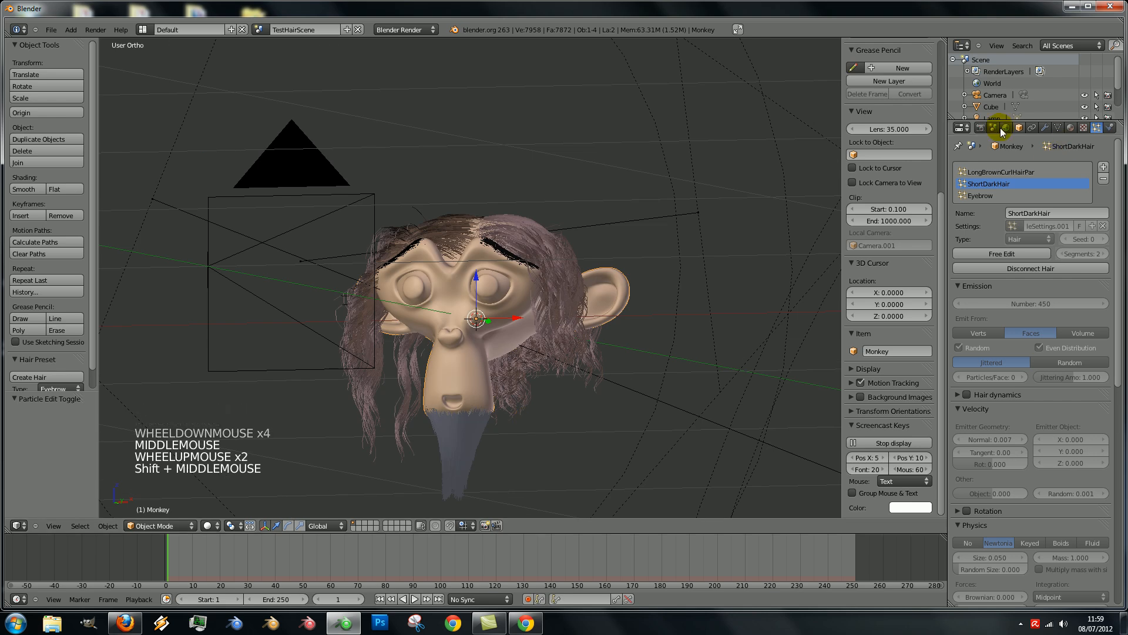
Start a test render, cancel it, and raise the render resolution percentage to 100%
left_click(981, 128)
left_click(995, 181)
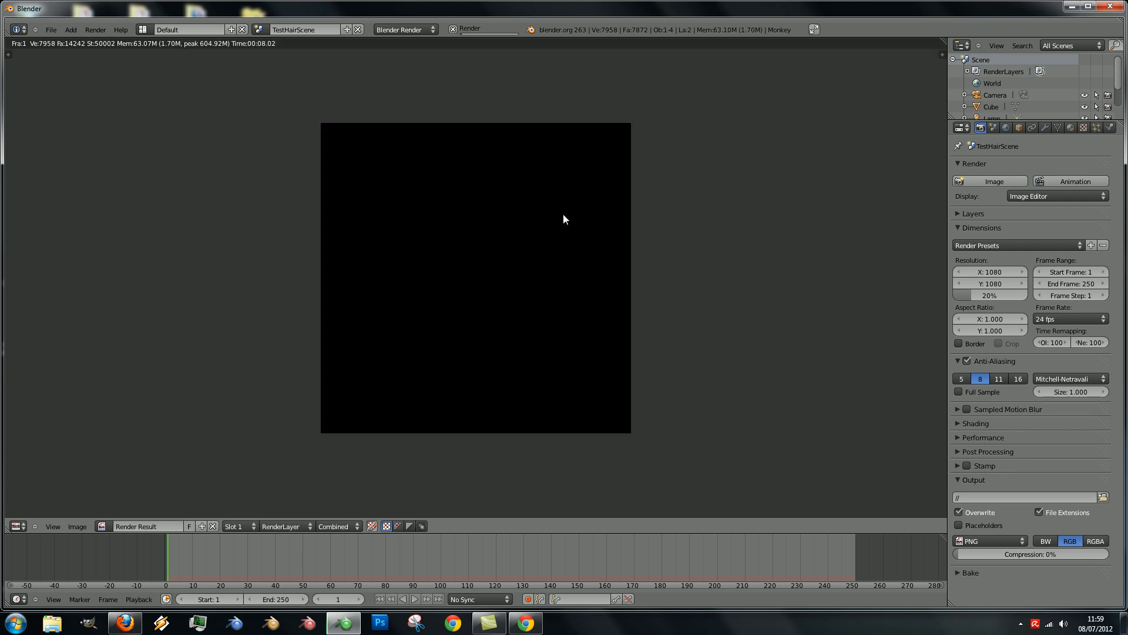
key("Escape")
left_click_drag(1027, 298, 1057, 298)
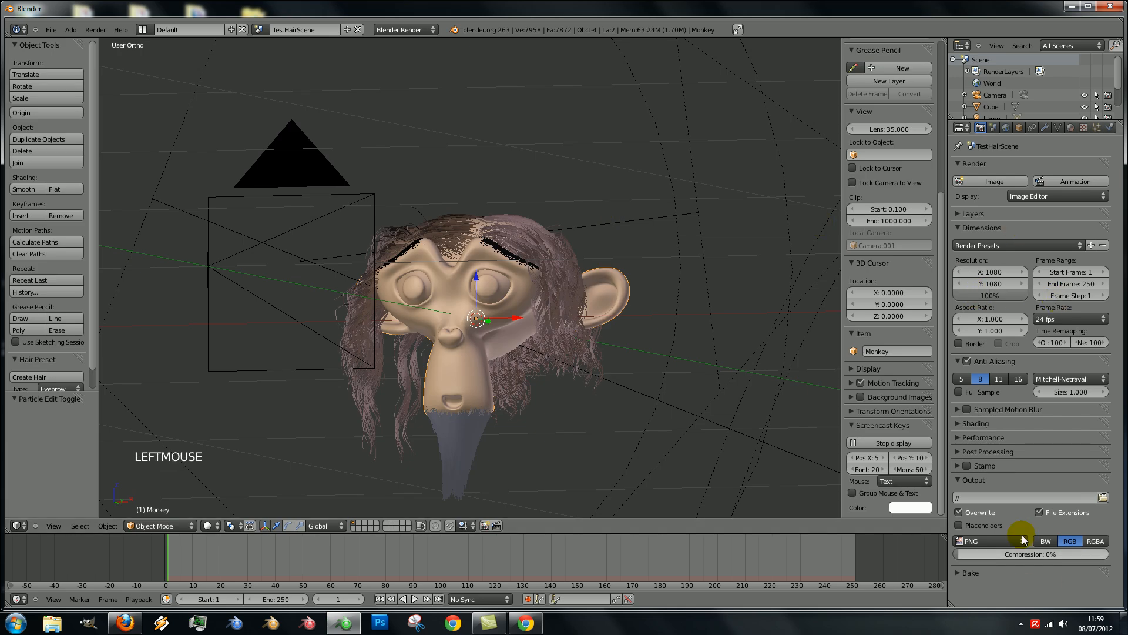
left_click(1020, 625)
left_click(1030, 569)
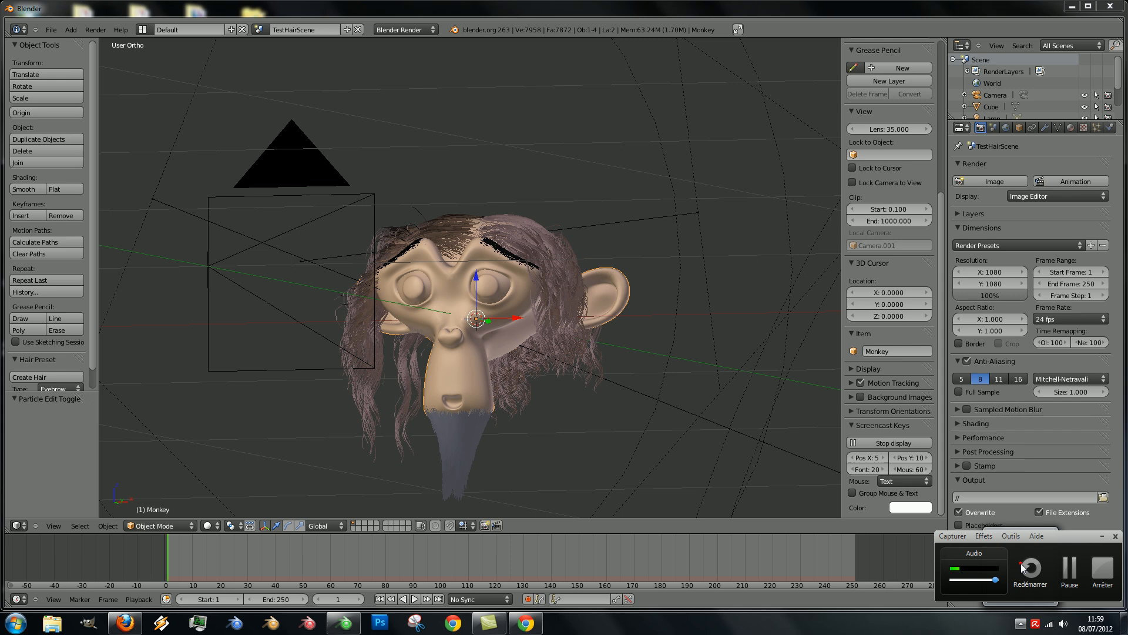
left_click(1070, 570)
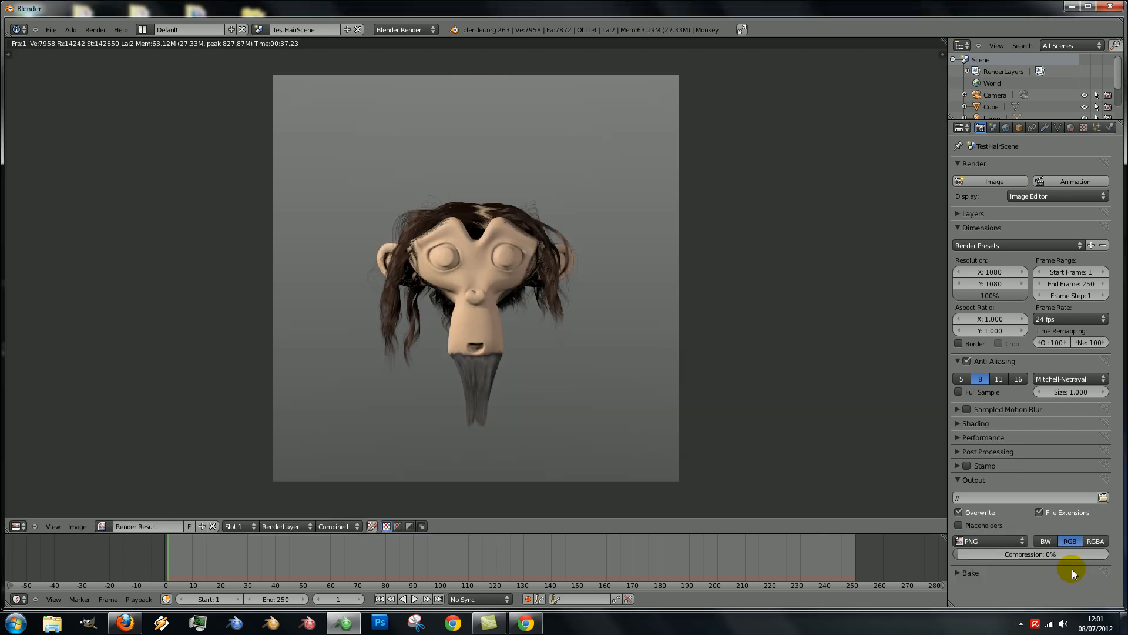
Examine the hair and beard in the full-resolution render, then close the render view
scroll(489, 305, "down", 5)
scroll(489, 255, "up", 6)
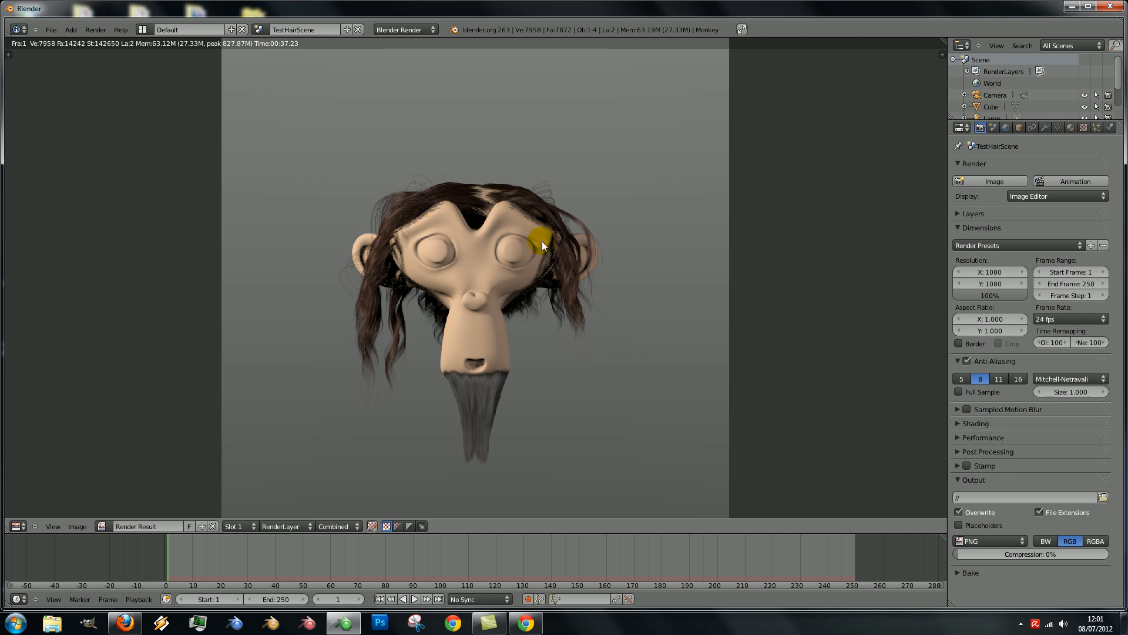
scroll(538, 253, "down", 3)
scroll(535, 265, "up", 2)
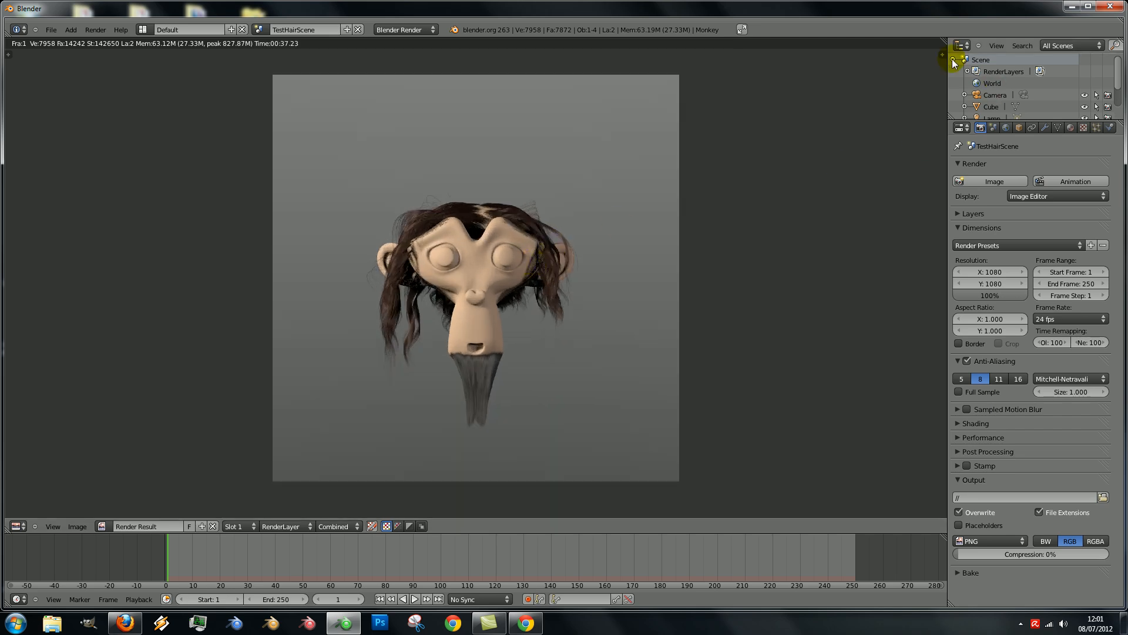
key("Escape")
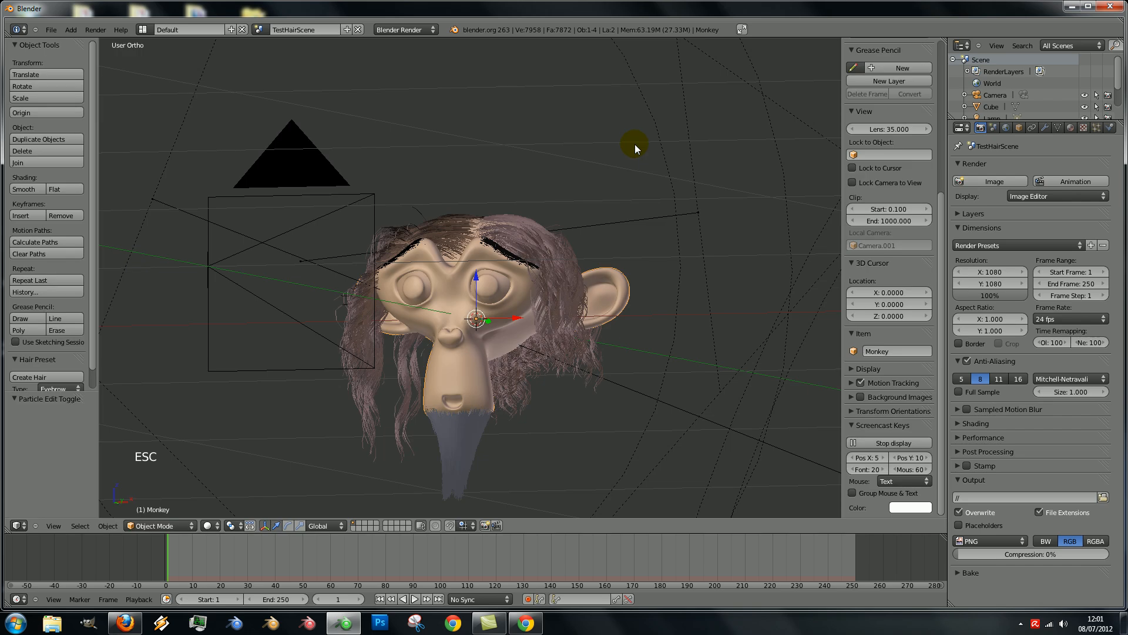
Review the ShortDarkHair particle system's render settings and its density and length vertex groups
scroll(423, 308, "down", 4)
scroll(423, 309, "up", 1)
scroll(423, 309, "down", 1)
middle_click_drag(423, 309, 487, 257)
scroll(475, 357, "up", 4)
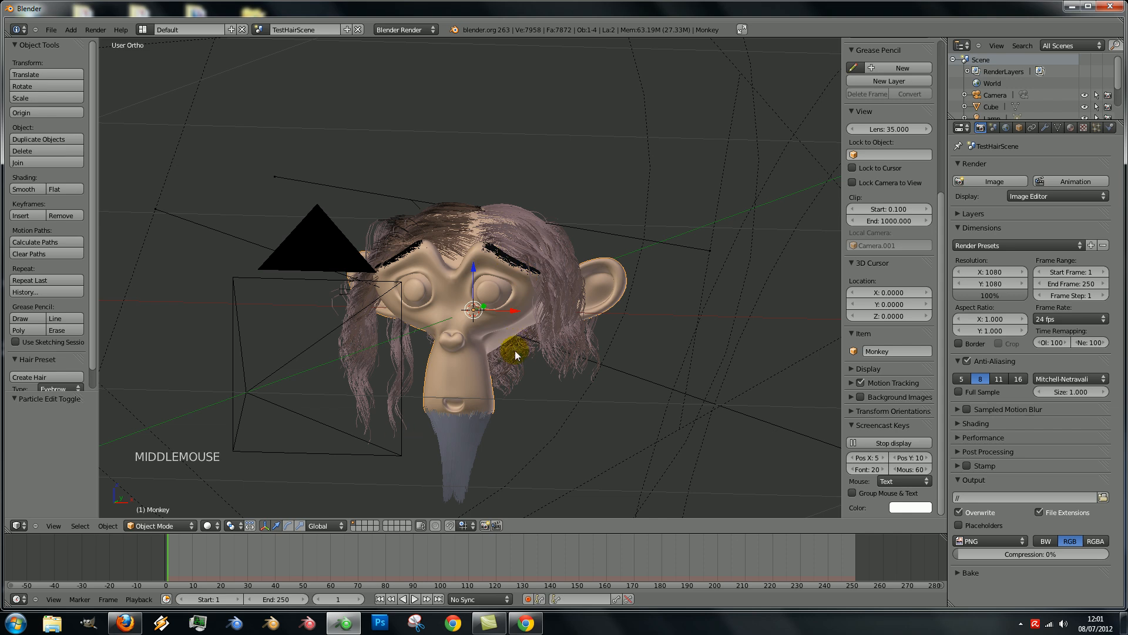
left_click(1096, 128)
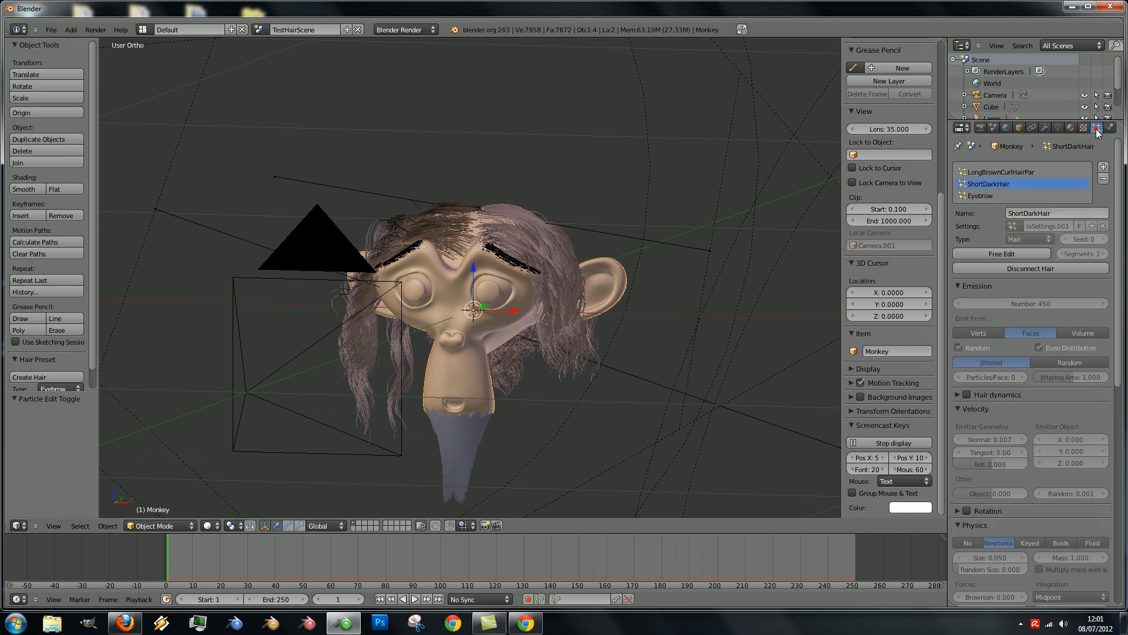
scroll(1065, 468, "down", 10)
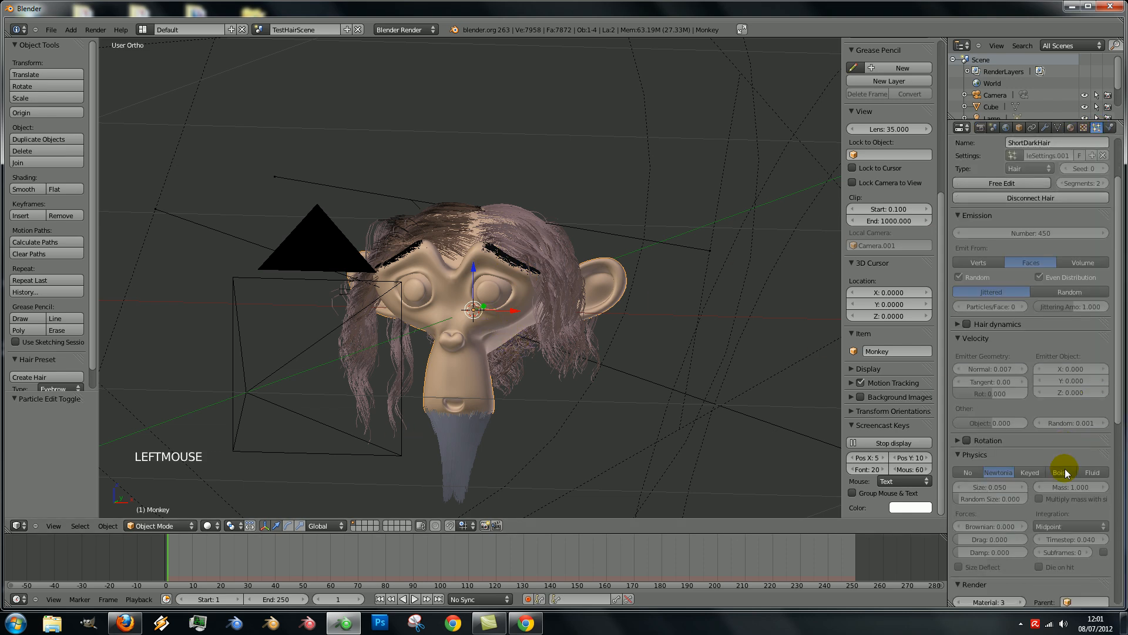
scroll(1064, 470, "down", 5)
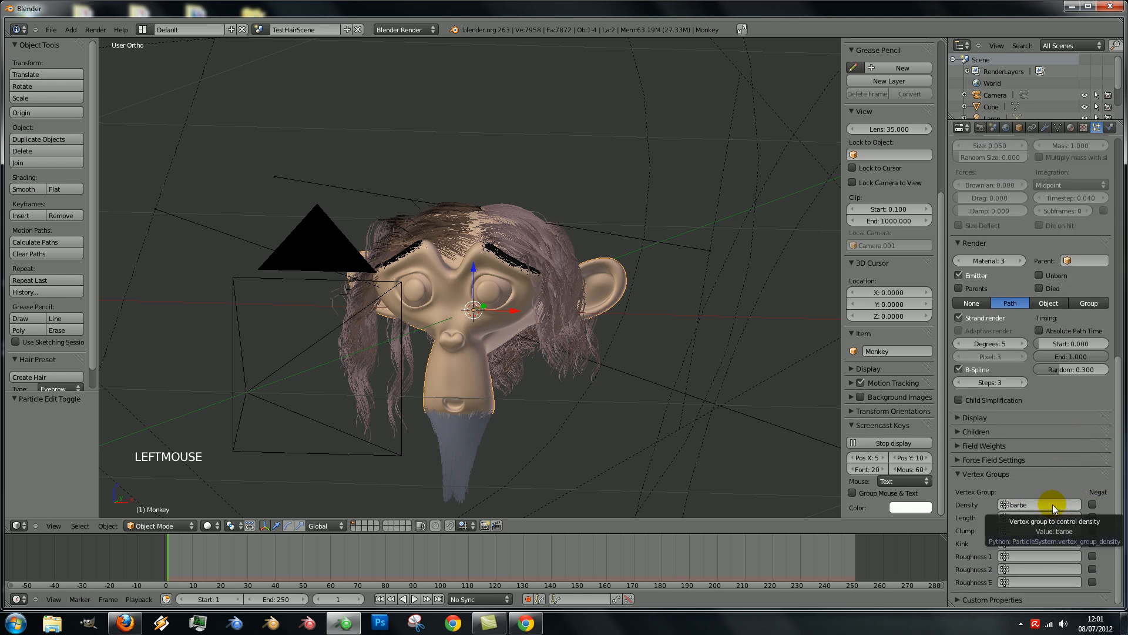
scroll(464, 359, "down", 4)
Select the monkey and switch it to Particle Mode for the ShortDarkHair beard
scroll(464, 360, "up", 7)
middle_click_drag(504, 340, 449, 419)
scroll(496, 339, "down", 3)
scroll(496, 340, "down", 1)
right_click(463, 376)
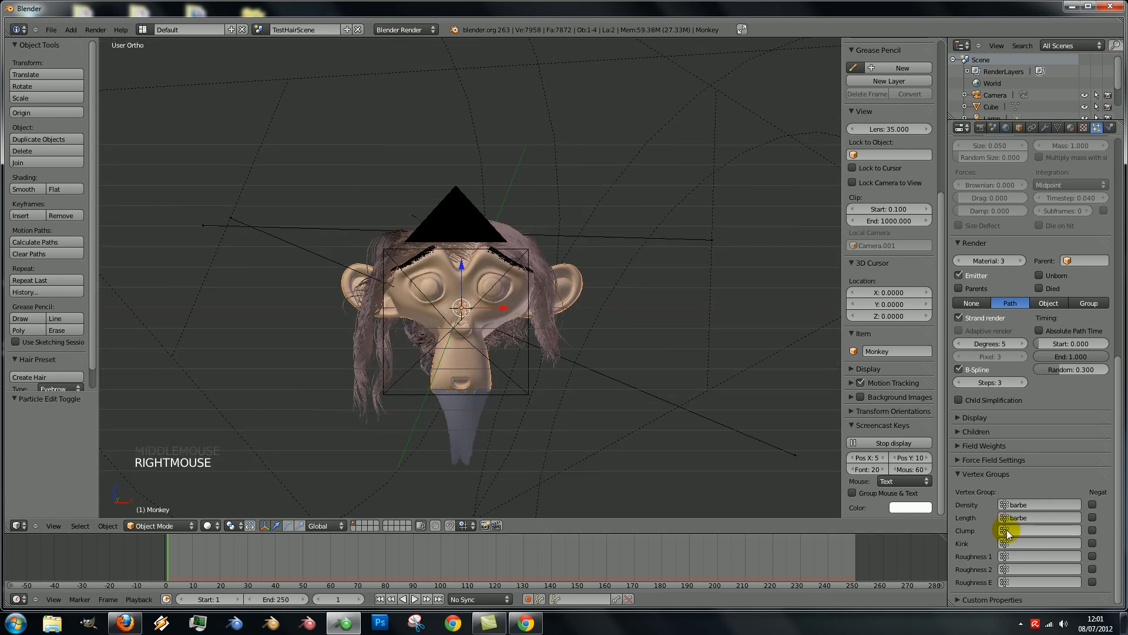
scroll(450, 410, "up", 4)
scroll(450, 411, "down", 2)
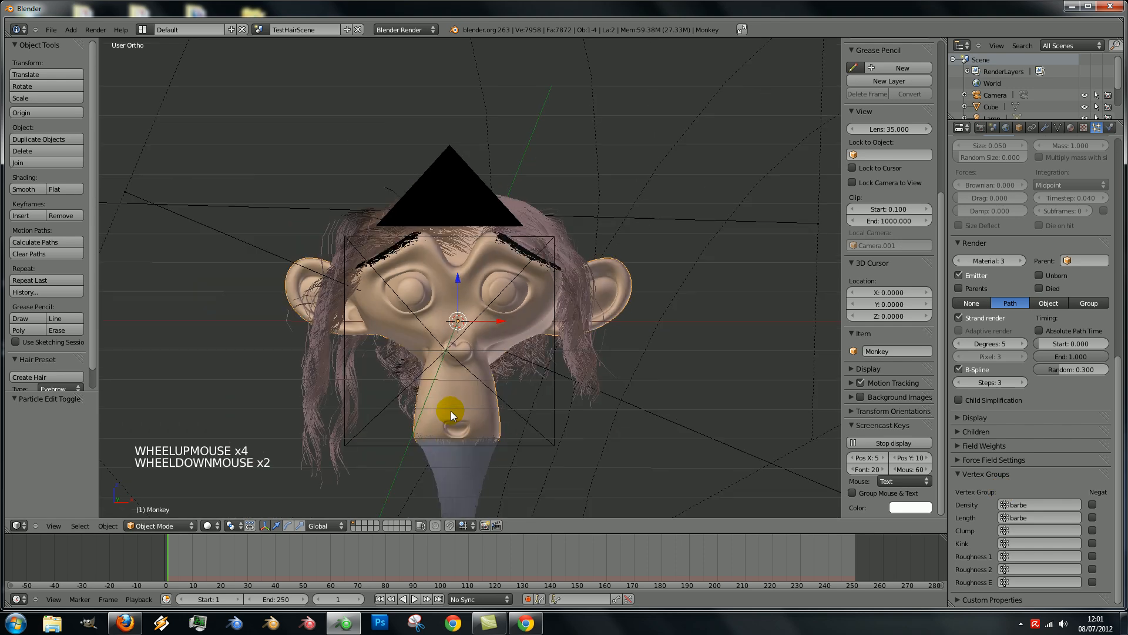
middle_click_drag(470, 404, 496, 311, "shift")
left_click(160, 525)
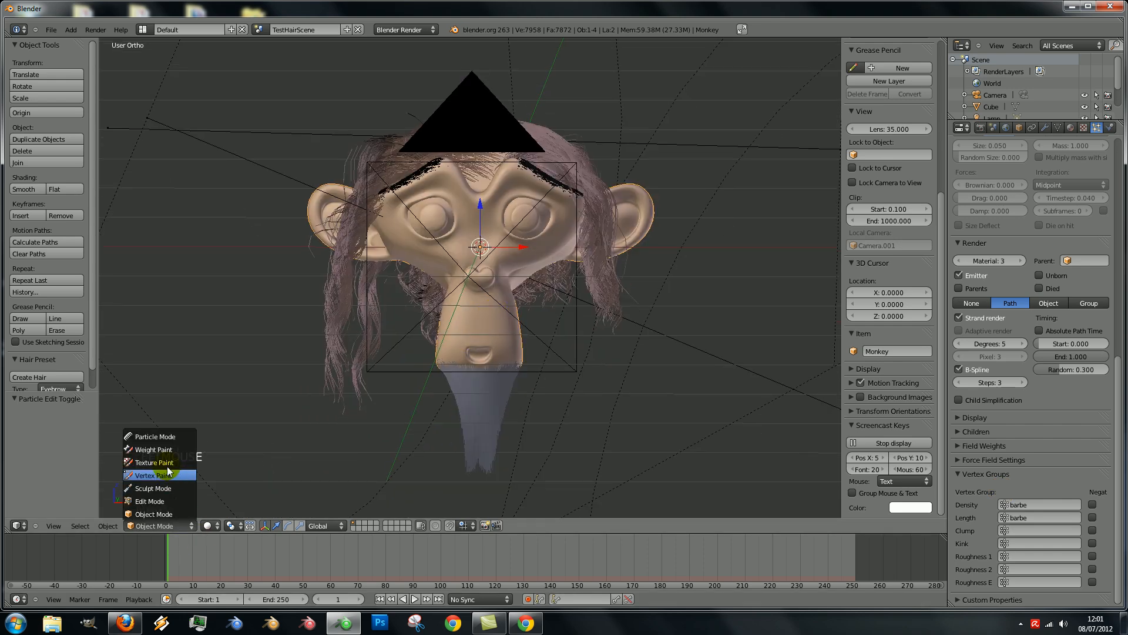
left_click(162, 436)
scroll(492, 397, "down", 5)
scroll(491, 397, "up", 5)
middle_click_drag(491, 398, 497, 374, "shift")
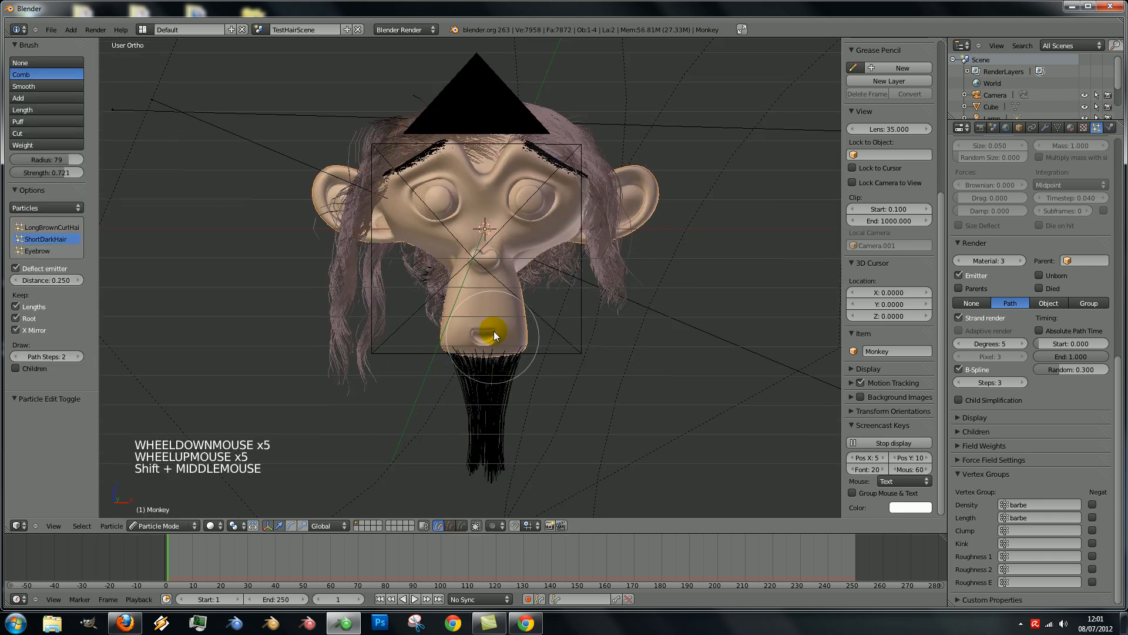
mouse_move(565, 397)
middle_mouse_down()
mouse_move(635, 369)
mouse_move(608, 391)
mouse_move(537, 360)
middle_mouse_up()
Look through the Add, Cut and Weight particle brushes, examining the weight display on the beard
left_click(33, 100)
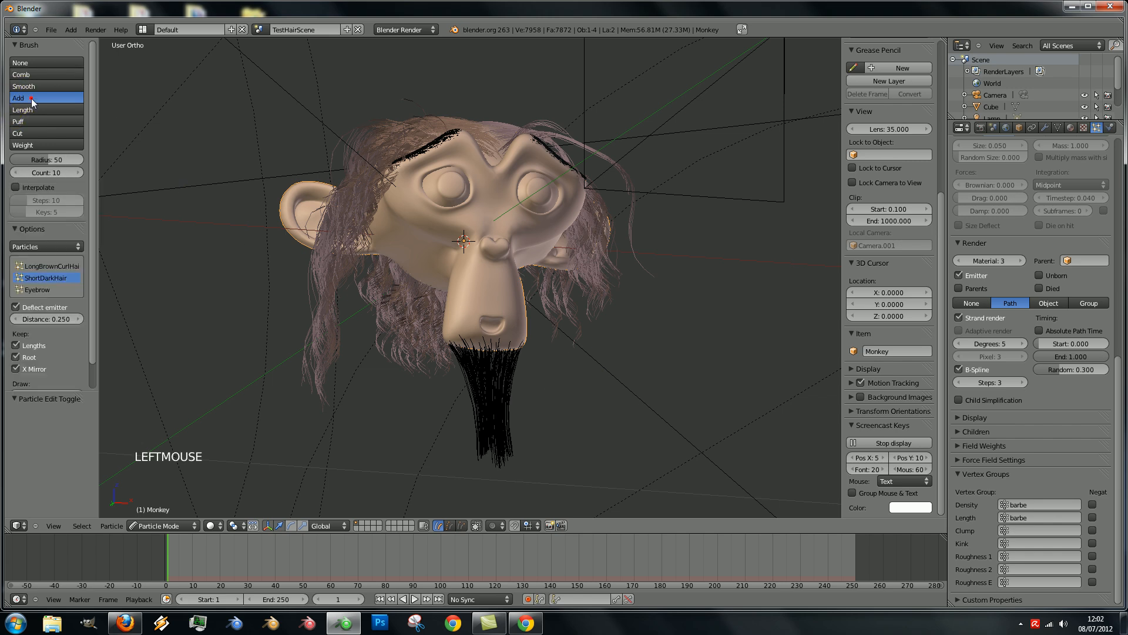
left_click(36, 131)
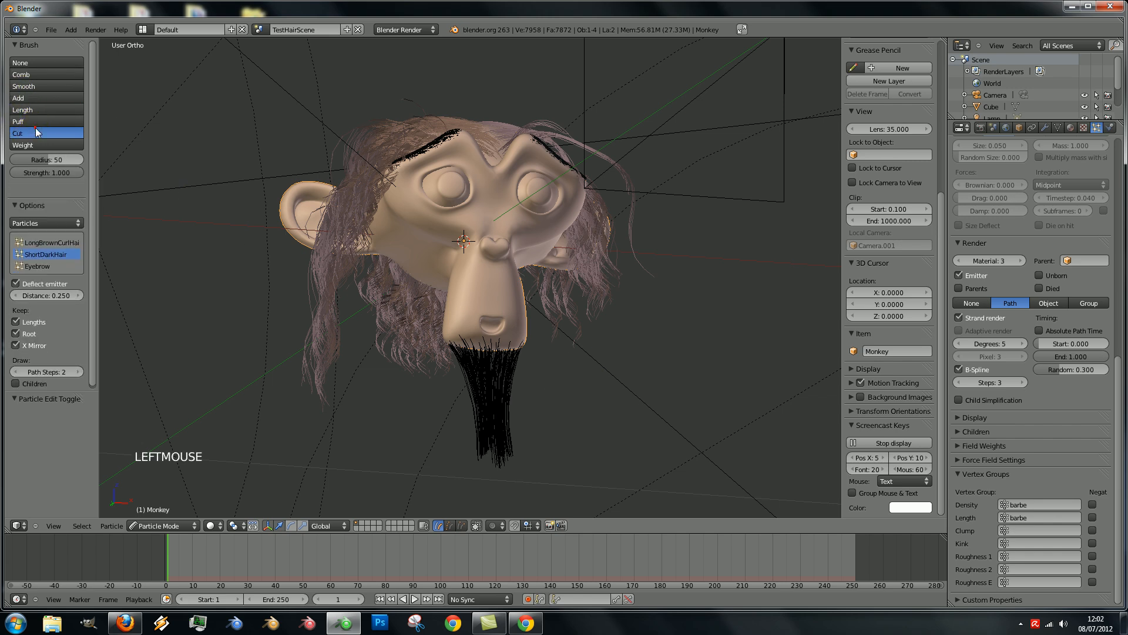
mouse_move(453, 357)
middle_mouse_down()
mouse_move(507, 344)
mouse_move(463, 361)
mouse_move(490, 390)
mouse_move(499, 374)
mouse_move(487, 361)
mouse_move(521, 319)
mouse_move(592, 345)
mouse_move(433, 297)
mouse_move(456, 299)
mouse_move(438, 323)
mouse_move(502, 292)
mouse_move(433, 297)
mouse_move(532, 259)
mouse_move(528, 283)
mouse_move(540, 284)
middle_mouse_up()
left_click(35, 144)
scroll(446, 309, "down", 4)
scroll(456, 299, "up", 6)
scroll(530, 265, "down", 2)
scroll(530, 270, "up", 1)
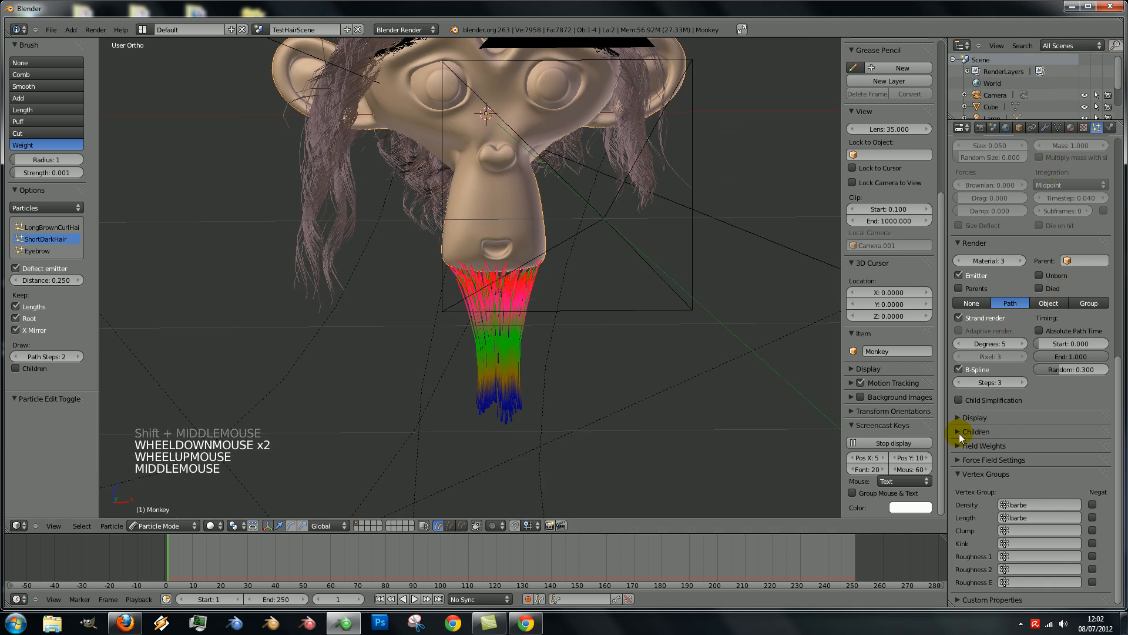
Return the monkey from Particle Mode to Object Mode
left_click_drag(1121, 380, 1108, 239)
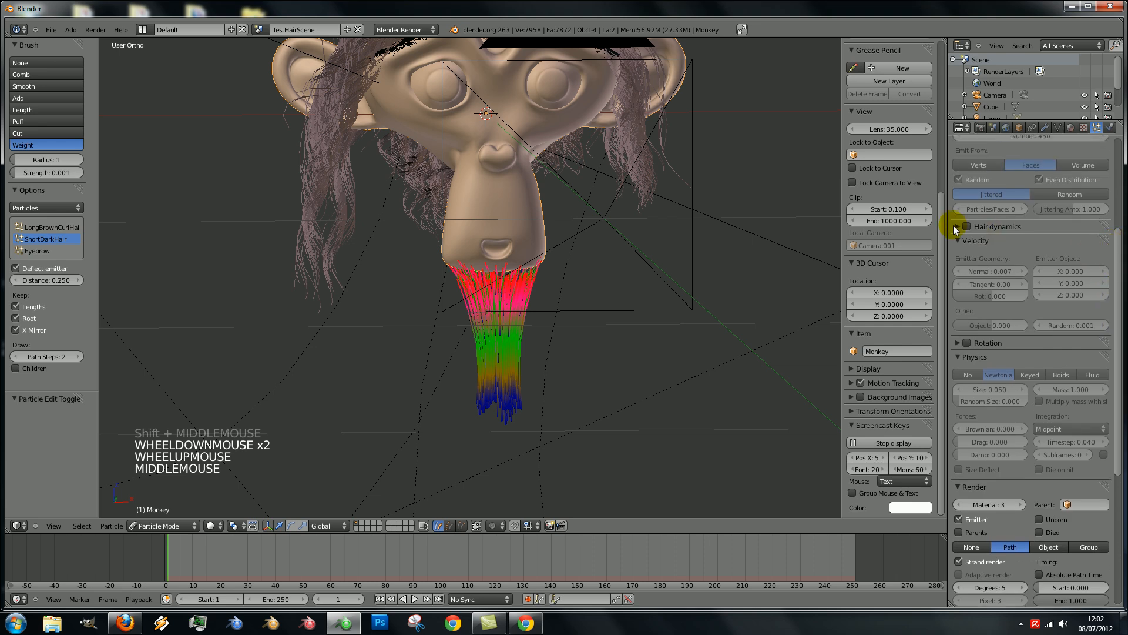
left_click(189, 529)
left_click(189, 529)
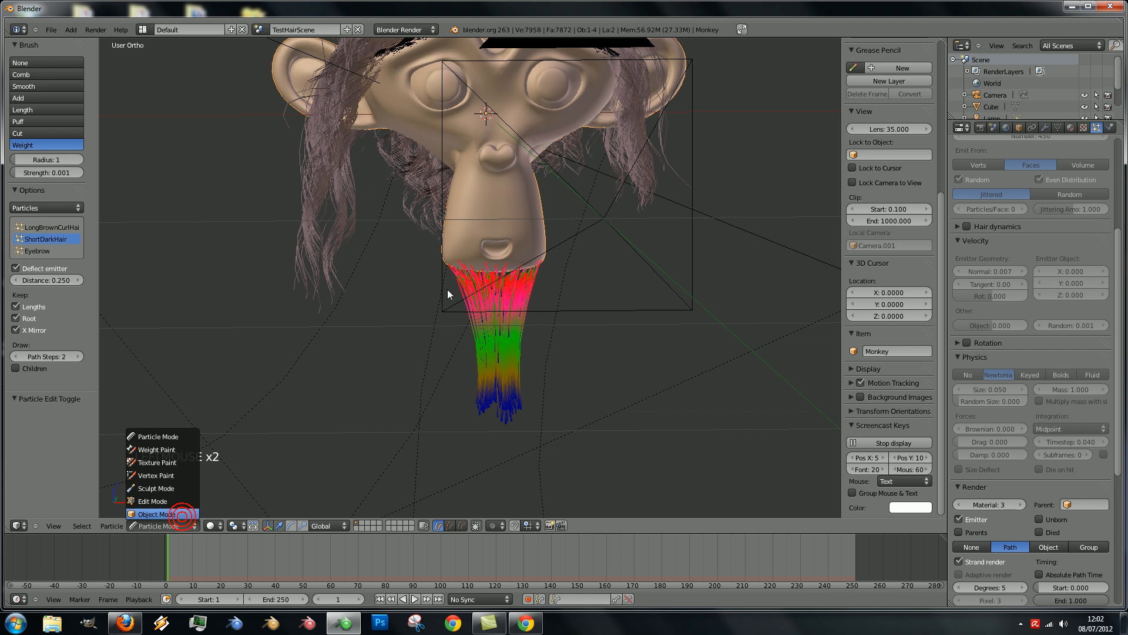
left_click(156, 514)
scroll(440, 300, "down", 5)
scroll(443, 294, "up", 4)
scroll(425, 244, "down", 1)
middle_click_drag(444, 293, 376, 353)
right_click(325, 303)
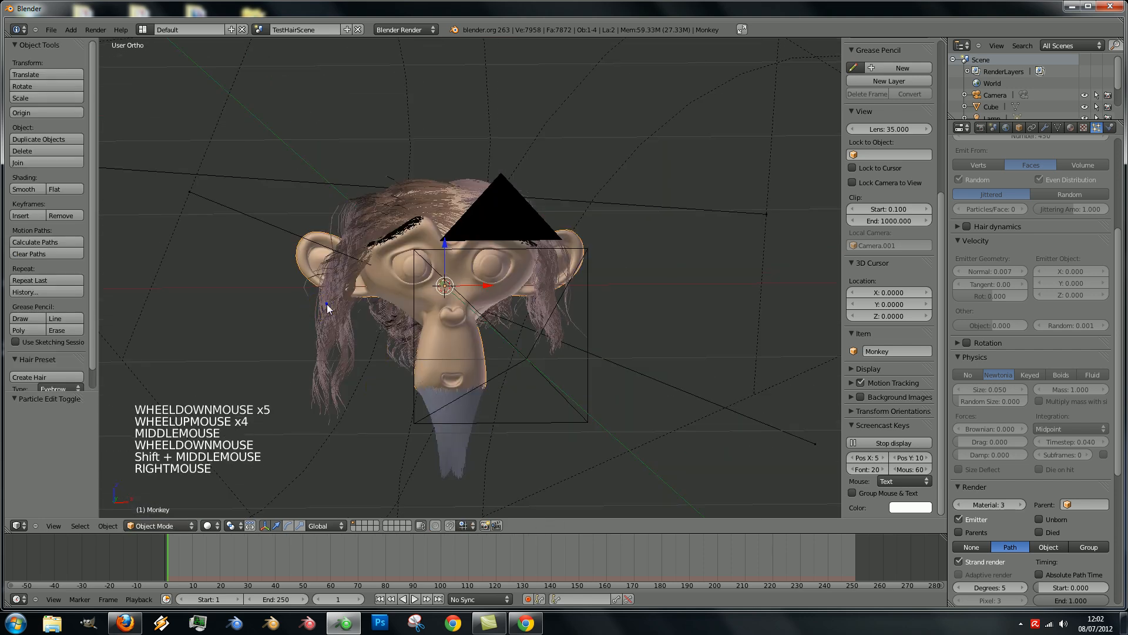
middle_click_drag(529, 294, 478, 301)
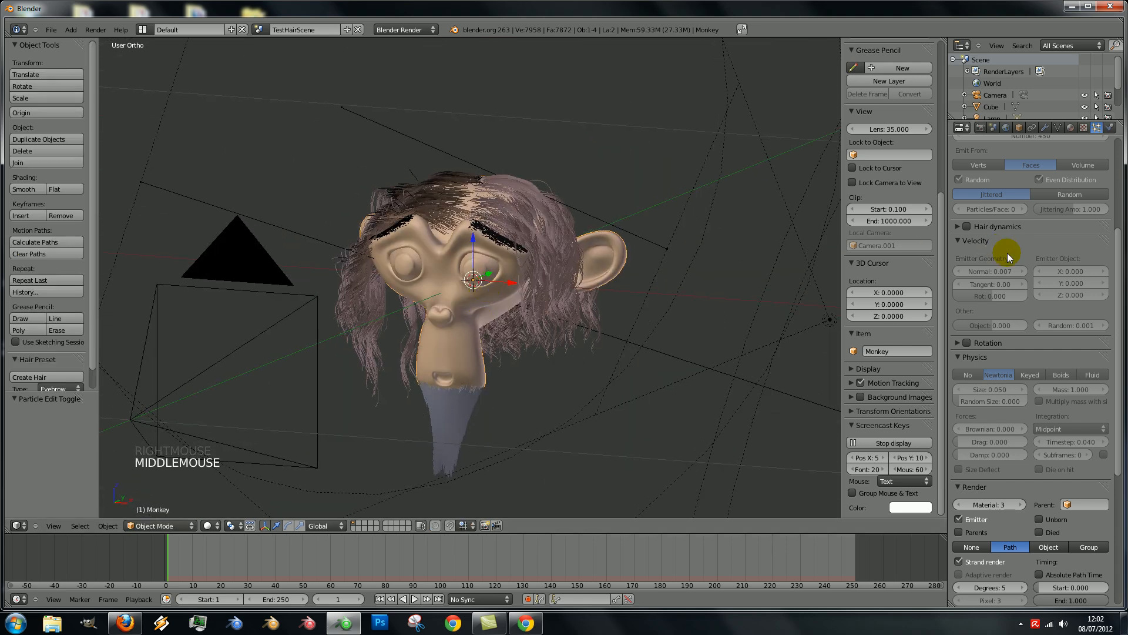
Select the LongBrownCurlHairPar particle system and enable its Hair dynamics
scroll(1046, 234, "up", 12)
left_click(992, 176)
scroll(566, 269, "down", 4)
scroll(566, 269, "up", 5)
middle_click_drag(566, 269, 509, 274)
left_click(968, 394)
left_click(954, 394)
Play the animation to preview the long hair's dynamics, then stop playback and inspect the head
key("alt+a")
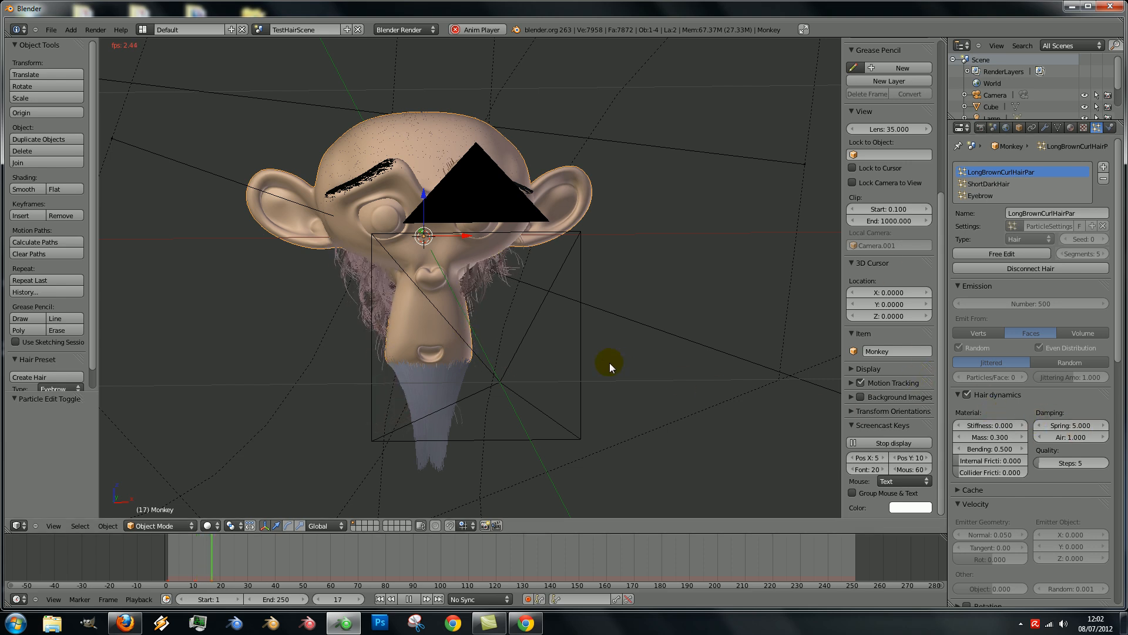
key("apostrophe")
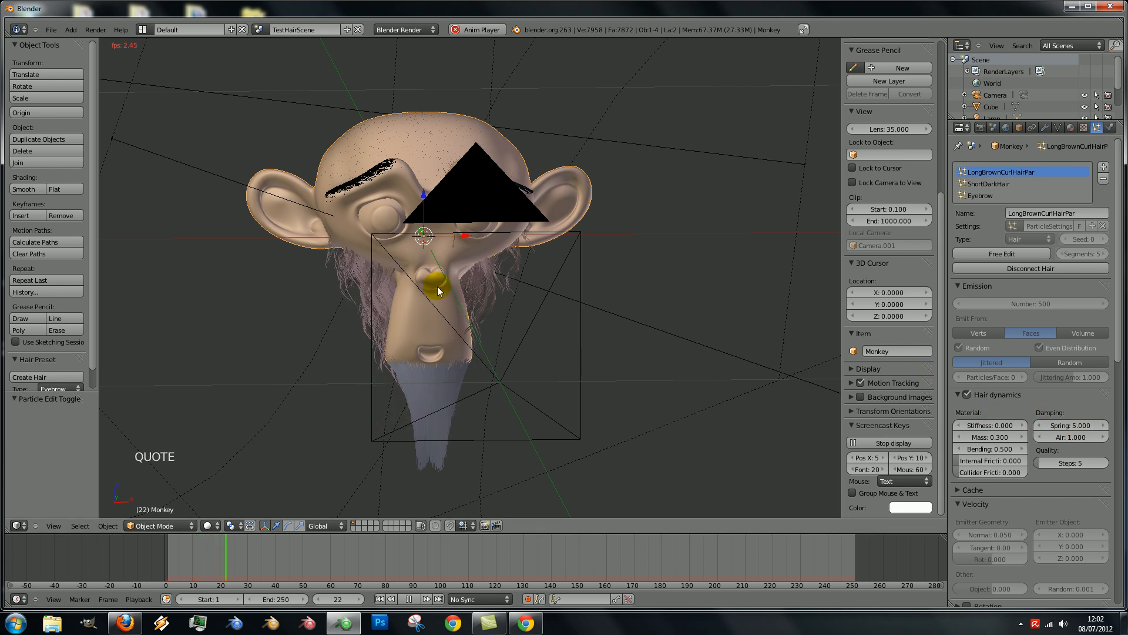
key("Escape")
middle_click_drag(407, 122, 398, 356)
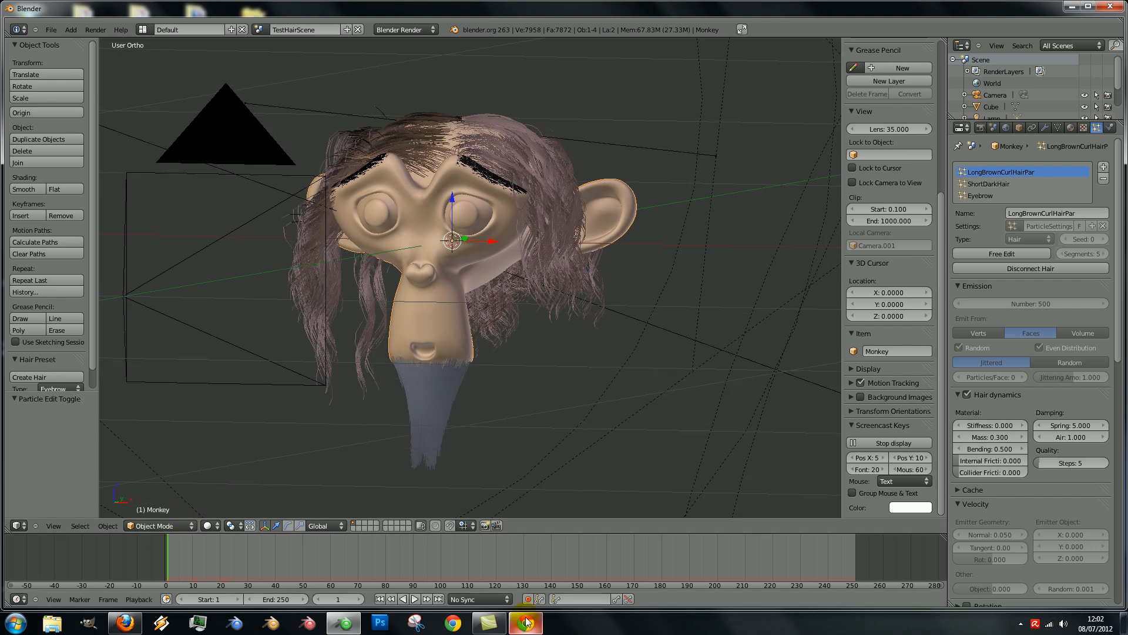
scroll(454, 363, "down", 5)
scroll(455, 367, "up", 5)
middle_click_drag(455, 367, 461, 335)
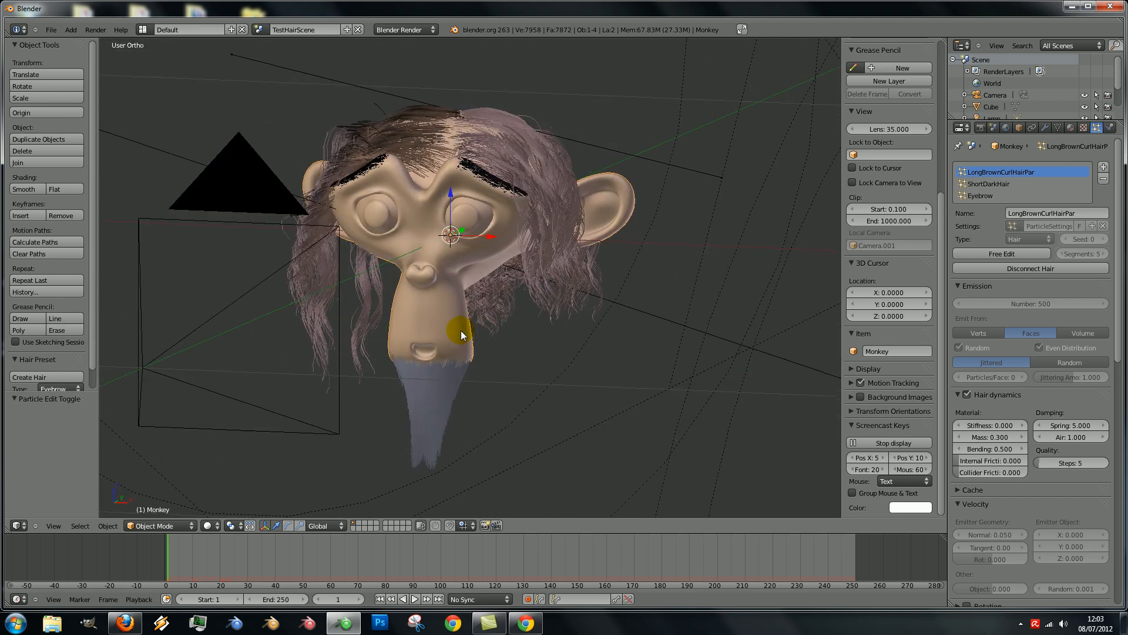